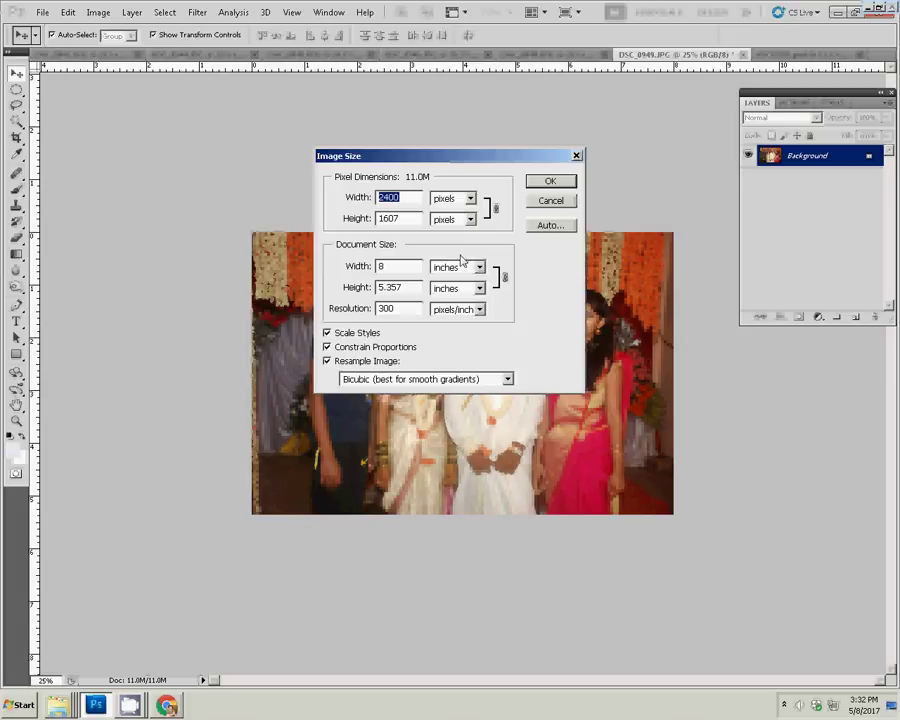
# Apply the 8-inch image width and select the entire DSC_0949.JPG photo.
pyautogui.click(552, 183)
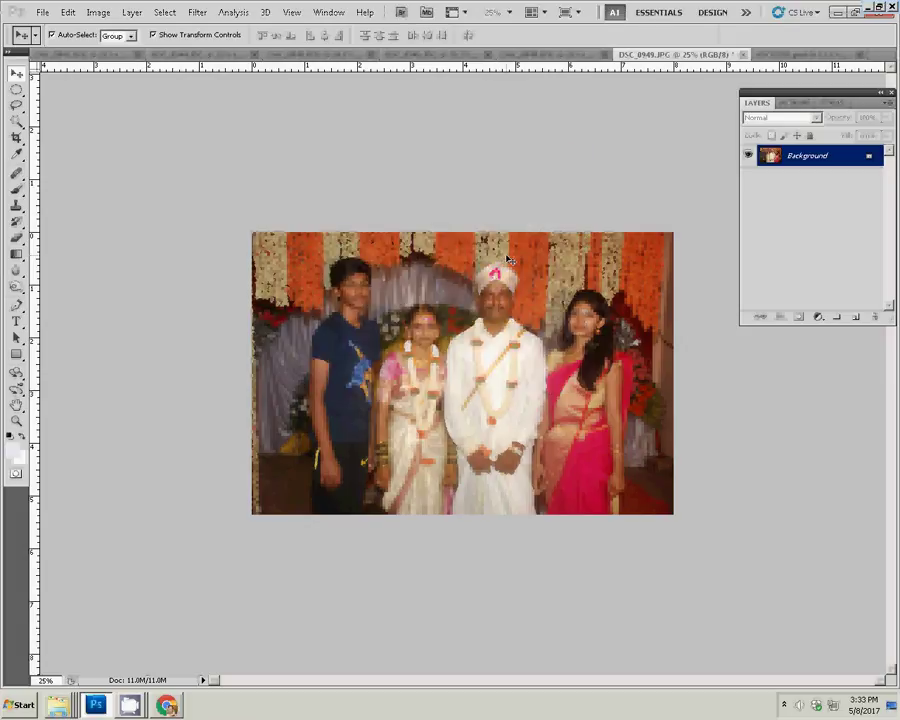
pyautogui.hotkey('ctrl', 'a')
pyautogui.click(164, 13)
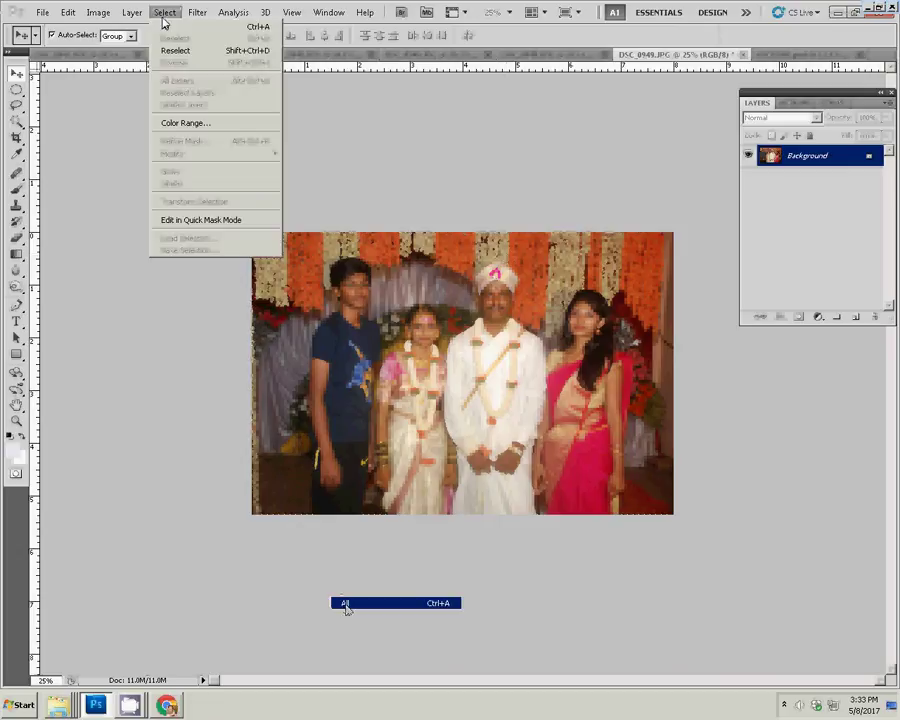
pyautogui.click(164, 26)
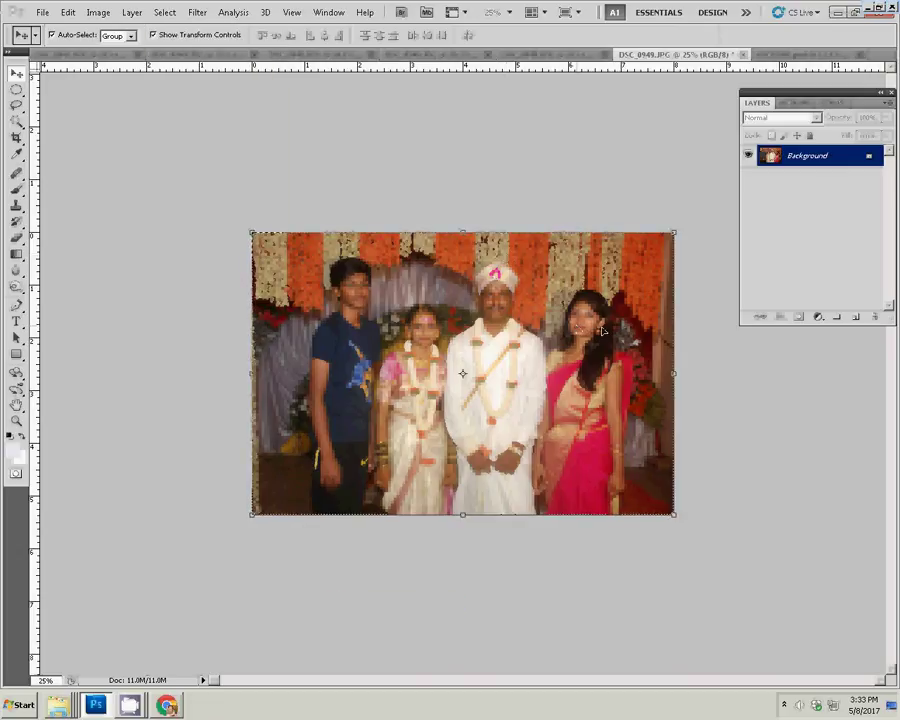
# Cut the photo to the clipboard and close DSC_0949.JPG without saving.
pyautogui.click(67, 12)
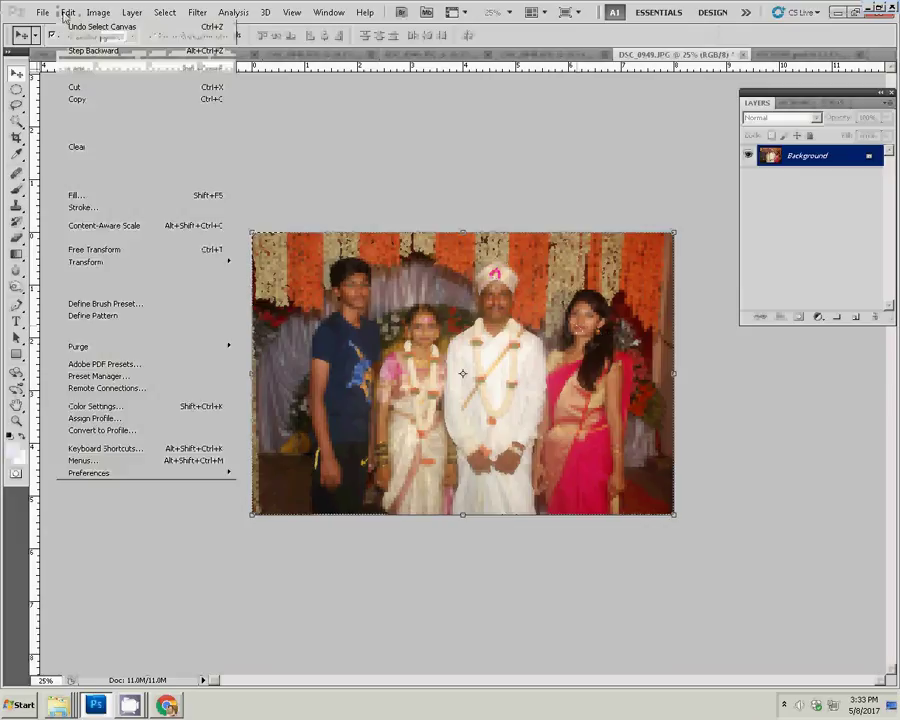
pyautogui.click(74, 90)
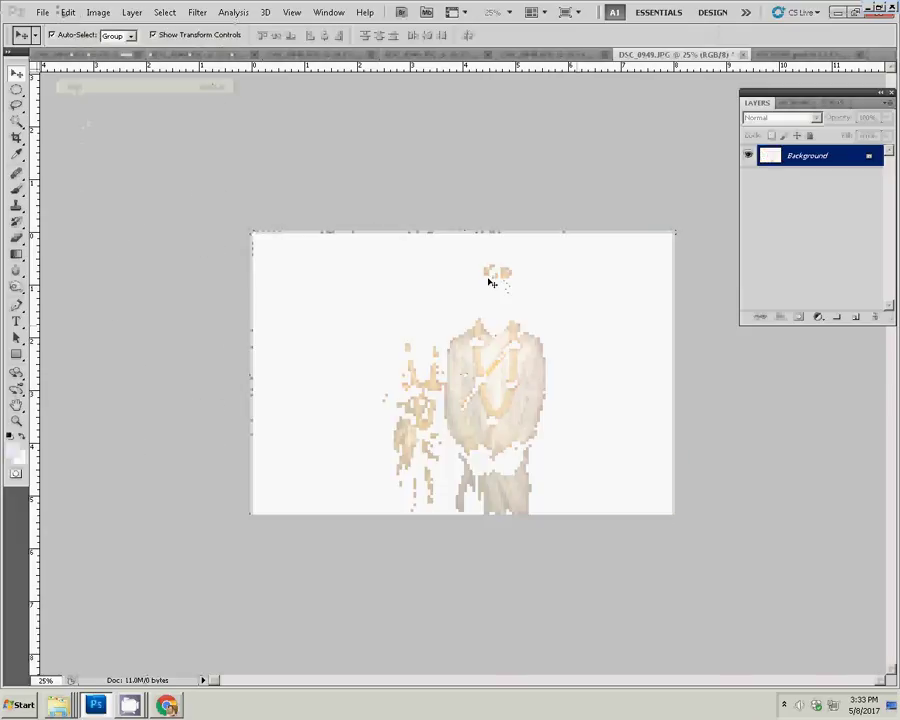
pyautogui.click(744, 55)
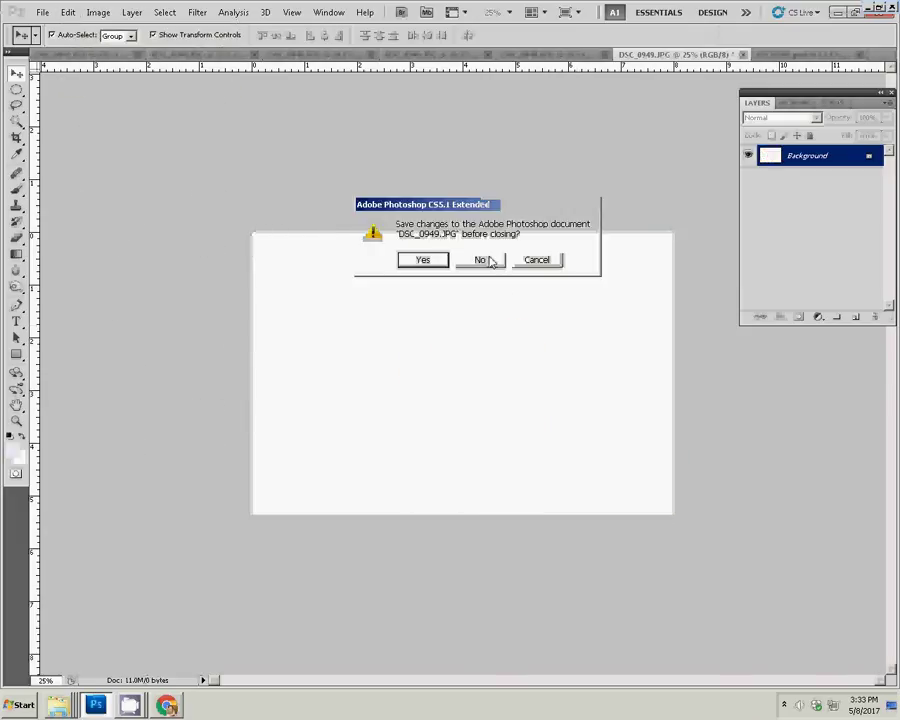
pyautogui.click(484, 258)
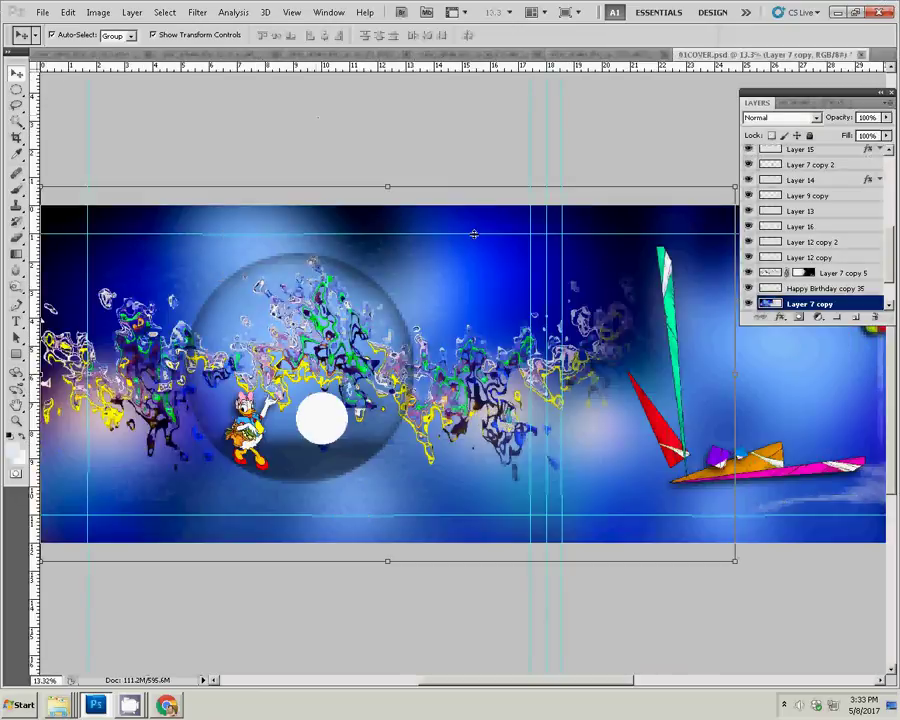
# Nudge the upper and lower horizontal guides, then paste the group photo as a new layer.
pyautogui.moveTo(474, 234); pyautogui.dragTo(477, 220)
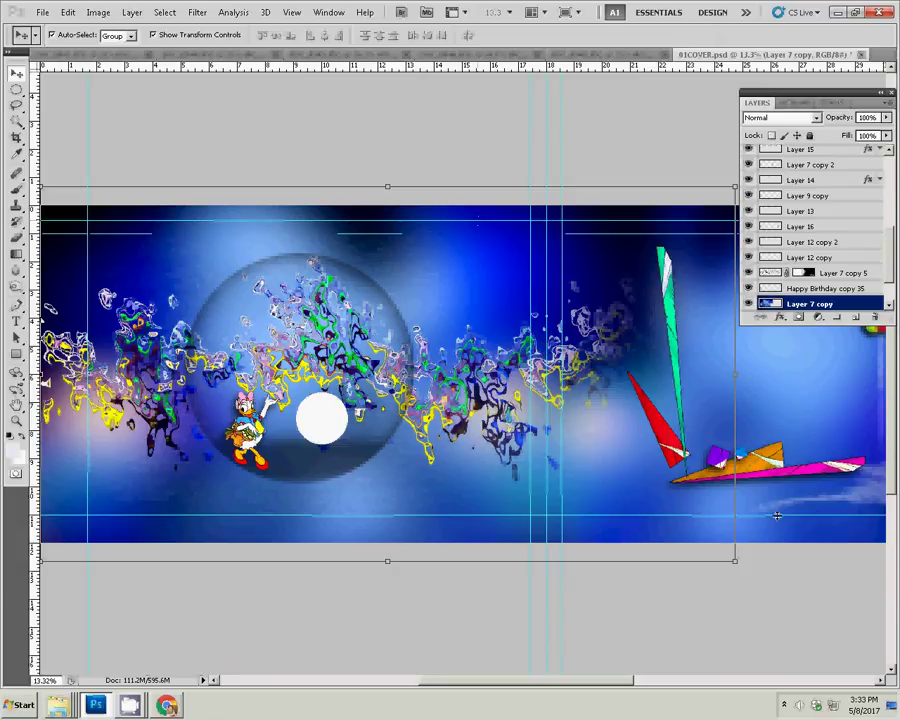
pyautogui.moveTo(777, 515); pyautogui.dragTo(775, 530)
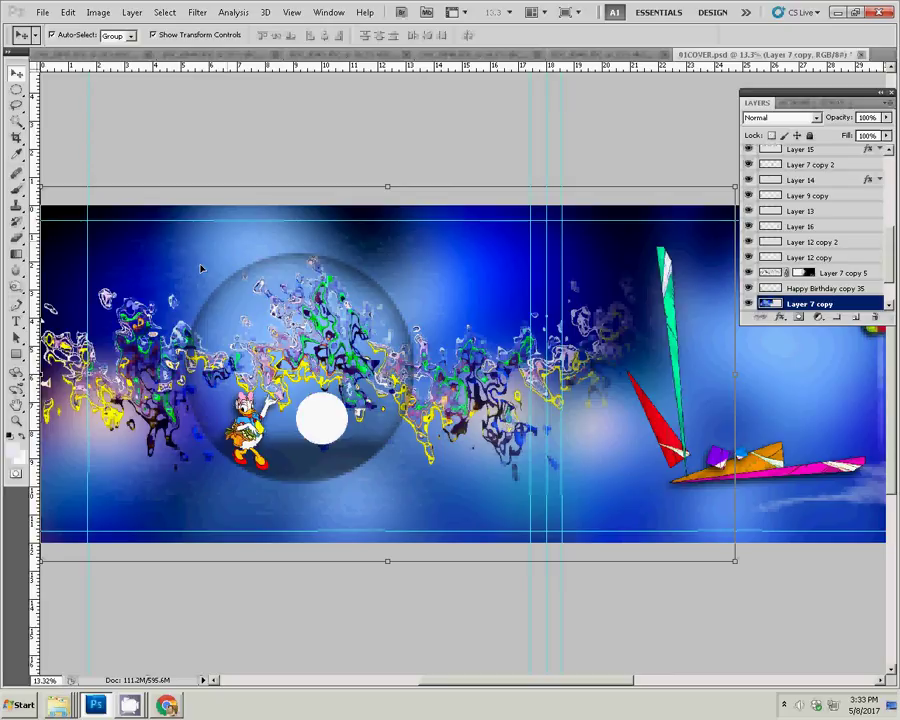
pyautogui.click(68, 12)
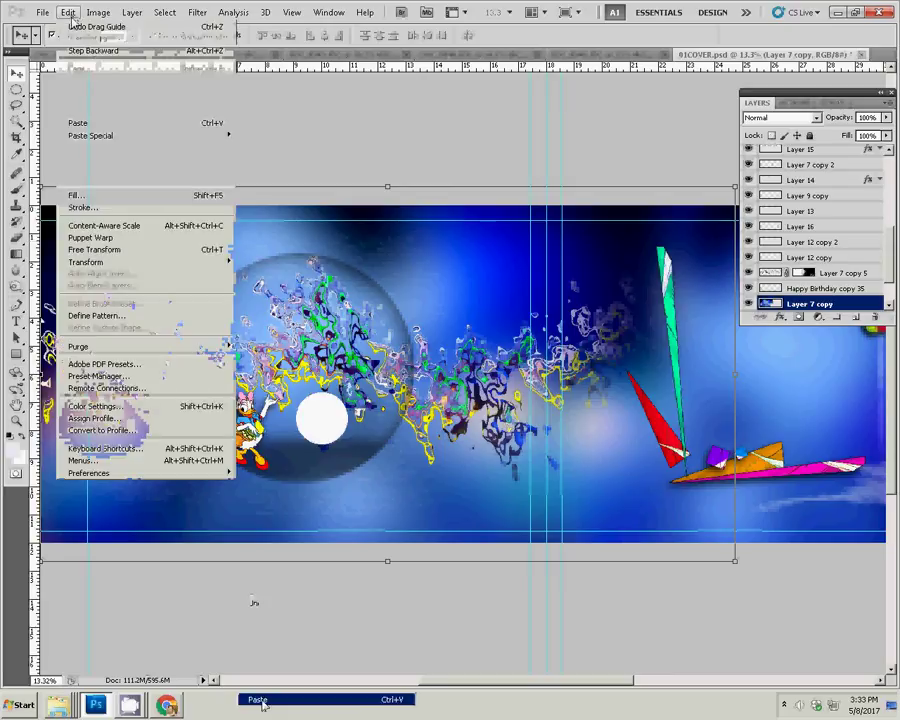
pyautogui.click(218, 125)
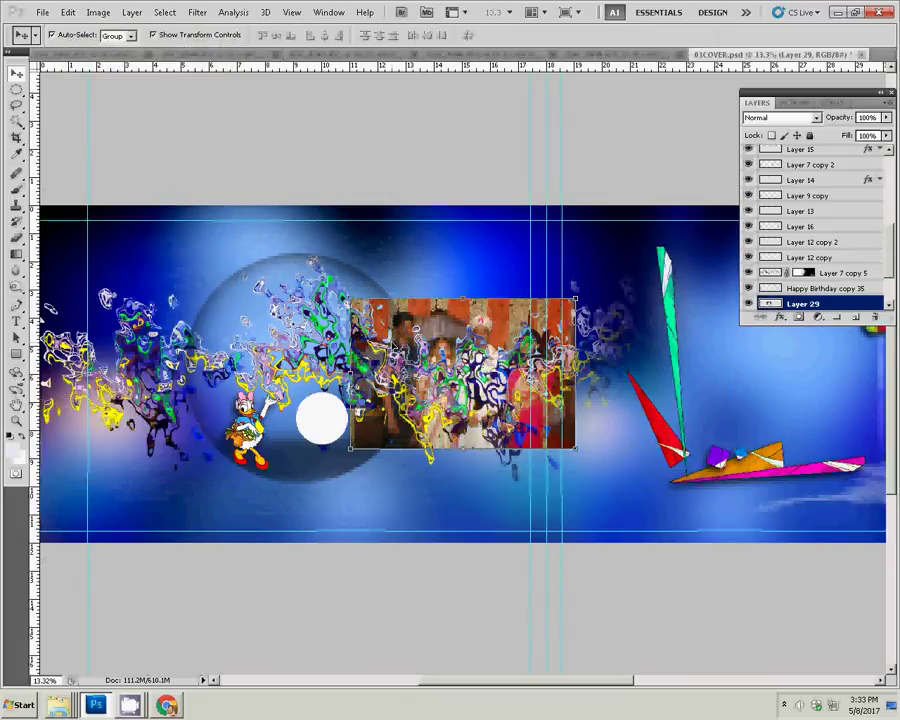
# Bring Layer 29 to the top of the stack and move it to the spread's right side.
pyautogui.moveTo(803, 303); pyautogui.dragTo(805, 210)
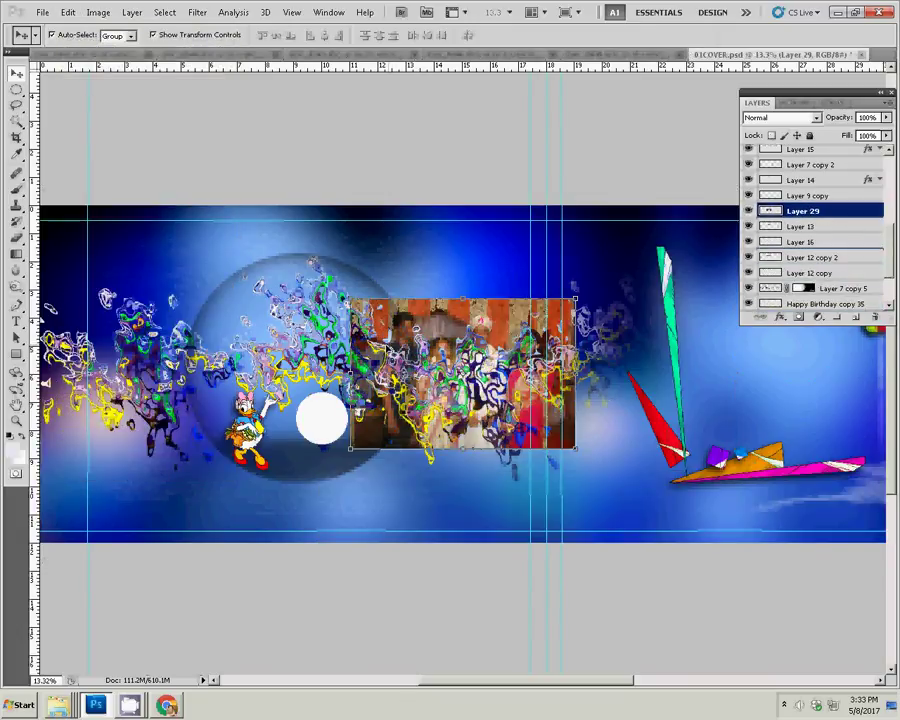
pyautogui.hotkey('ctrl', ']')
pyautogui.hotkey('ctrl', 'shift', ']')
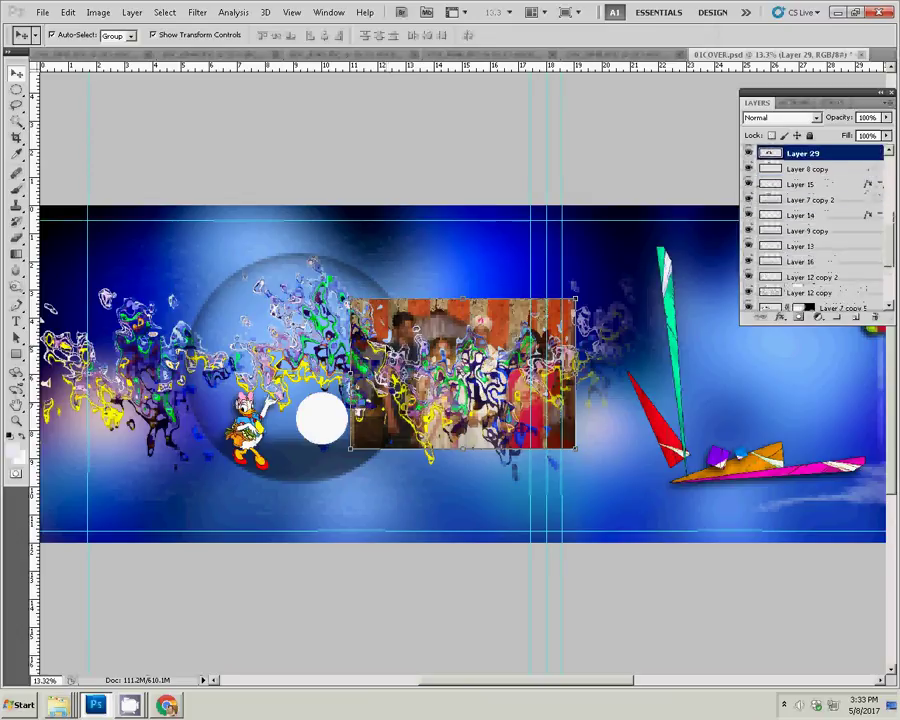
pyautogui.hotkey('ctrl', ']')
pyautogui.hotkey('ctrl', ']')
pyautogui.hotkey('ctrl', ']')
pyautogui.hotkey('ctrl', ']')
pyautogui.hotkey('ctrl', ']')
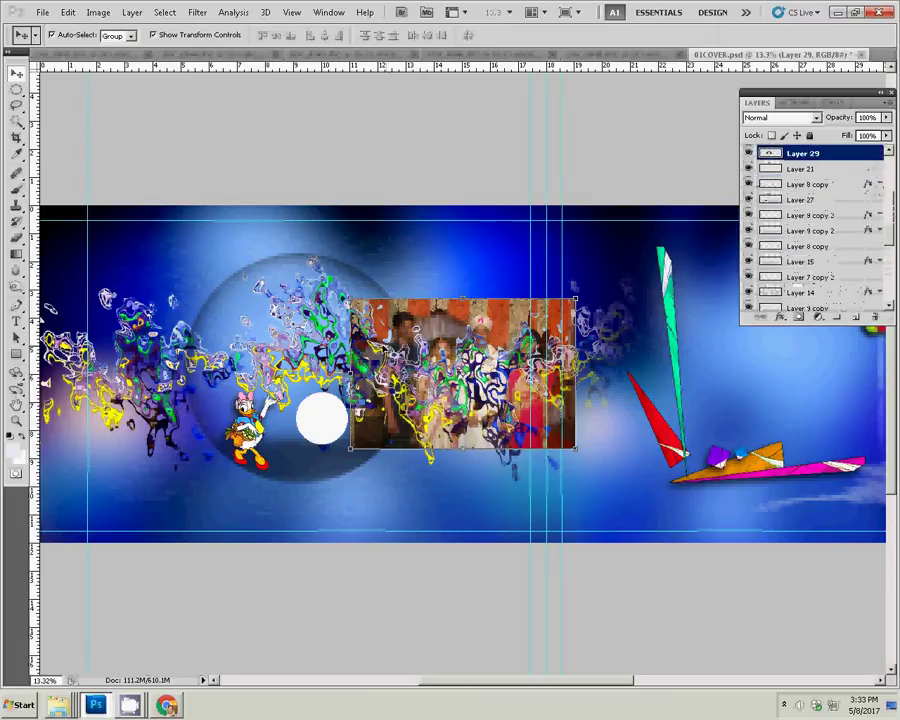
pyautogui.hotkey('ctrl', ']')
pyautogui.hotkey('ctrl', ']')
pyautogui.hotkey('ctrl', ']')
pyautogui.hotkey('ctrl', ']')
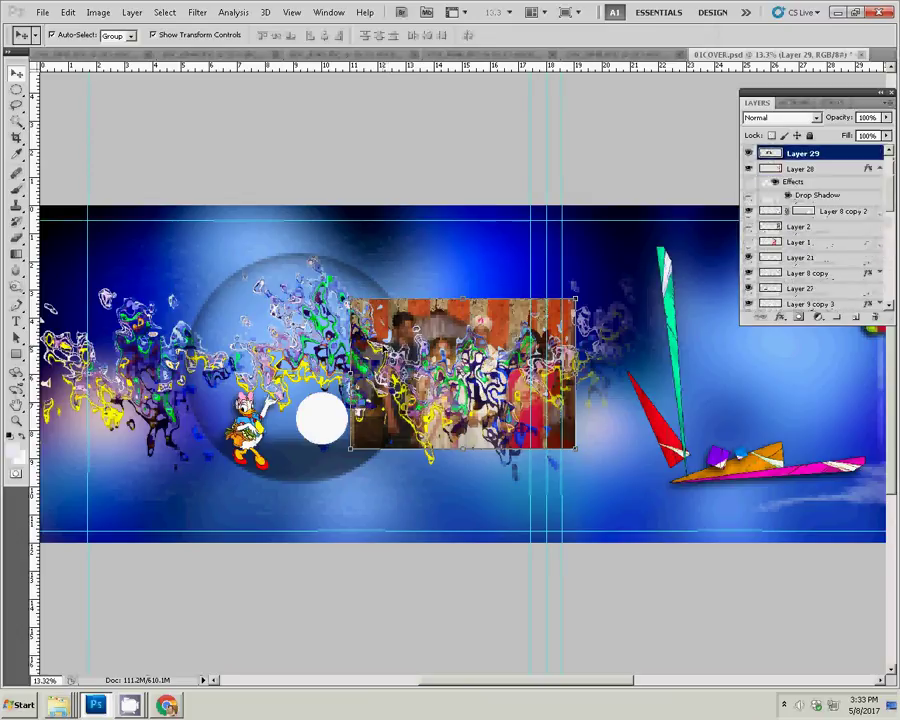
pyautogui.hotkey('ctrl', ']')
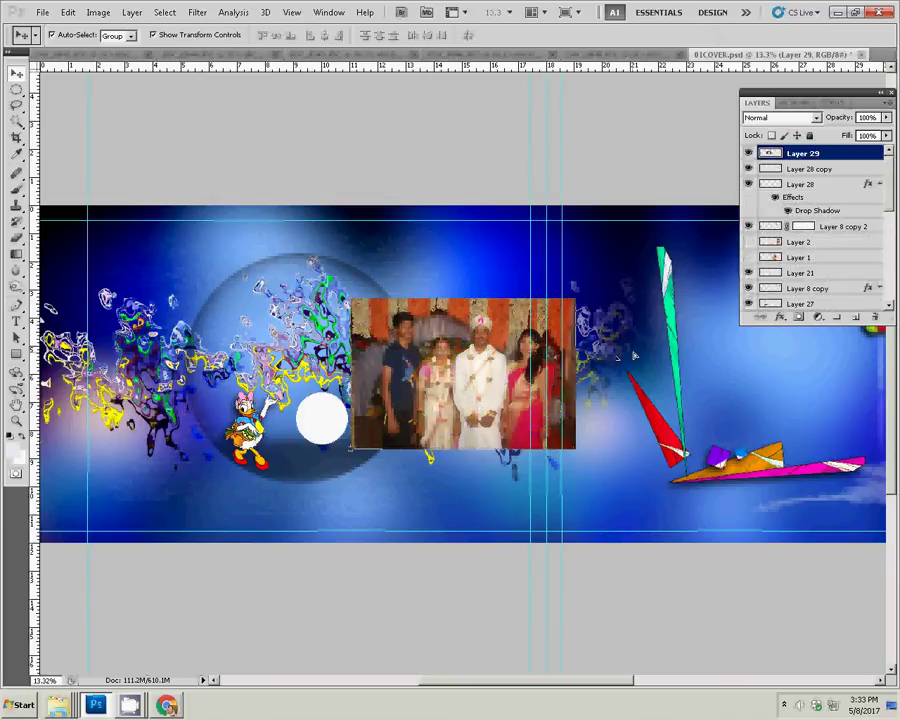
pyautogui.moveTo(388, 349)
pyautogui.mouseDown()
pyautogui.moveTo(676, 400)
pyautogui.moveTo(678, 411)
pyautogui.mouseUp()
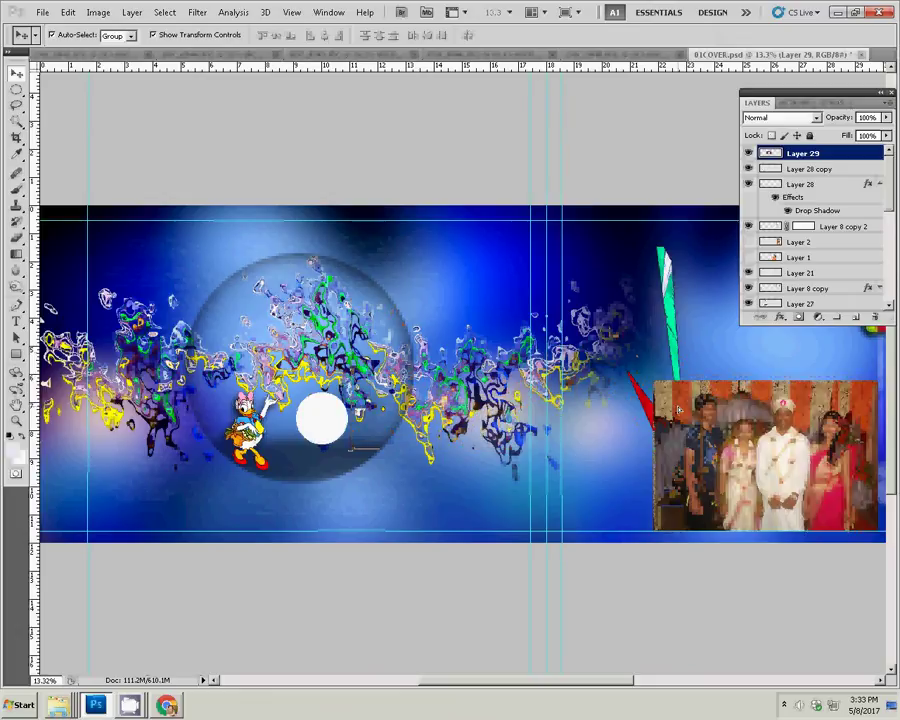
# Fit the spread on screen and slide the group photo further right.
pyautogui.press('z')
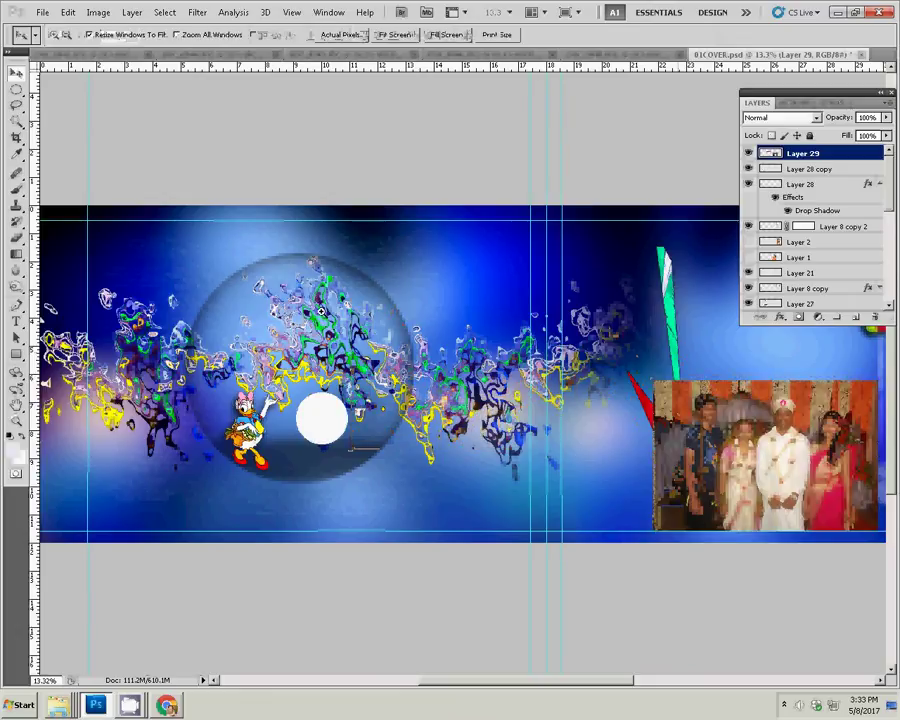
pyautogui.rightClick(320, 312)
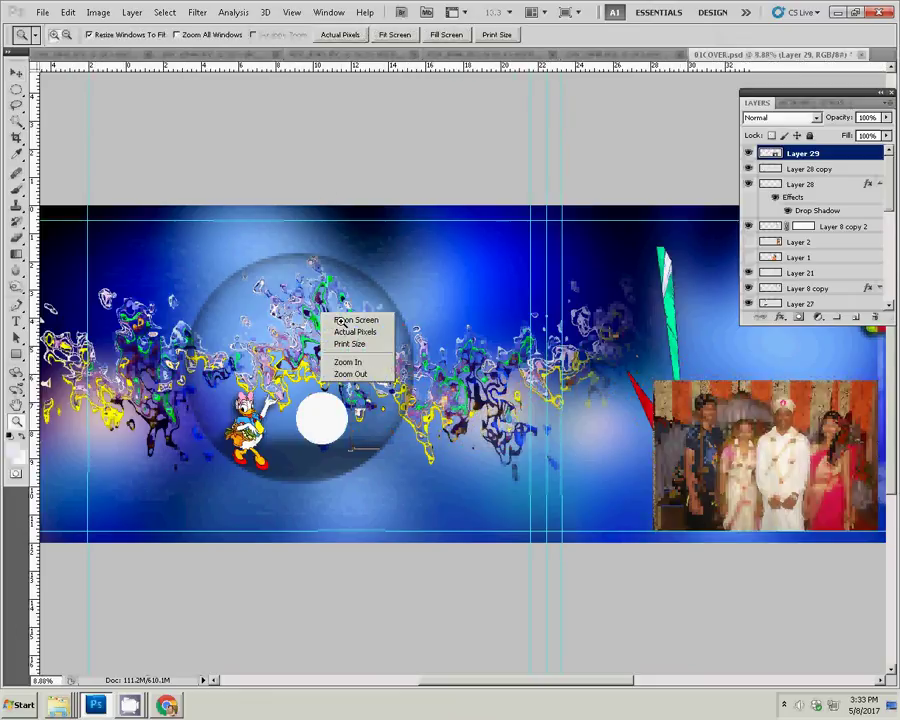
pyautogui.click(339, 319)
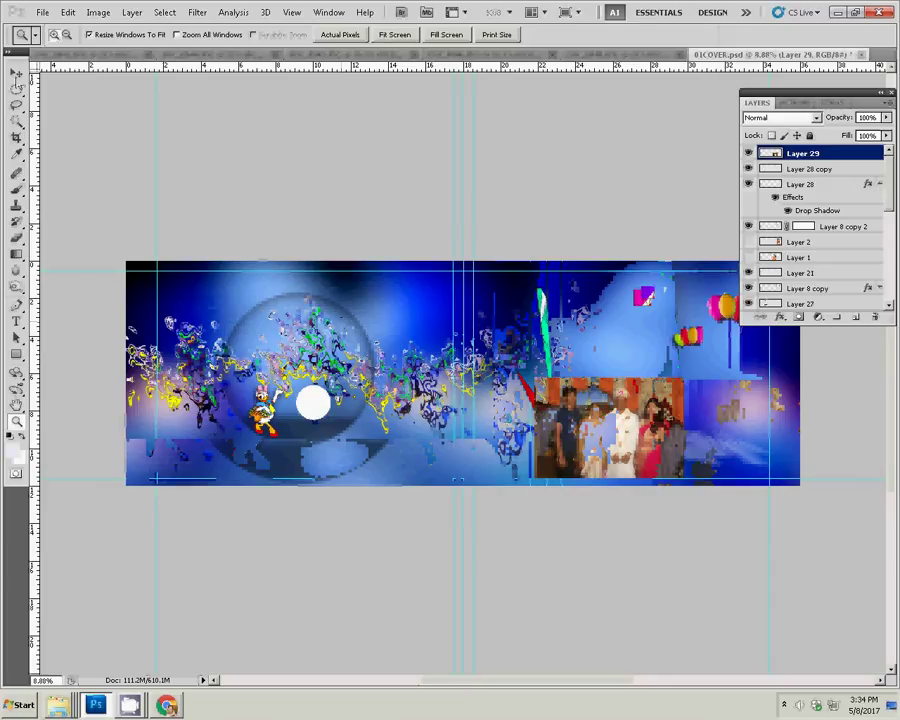
pyautogui.press('v')
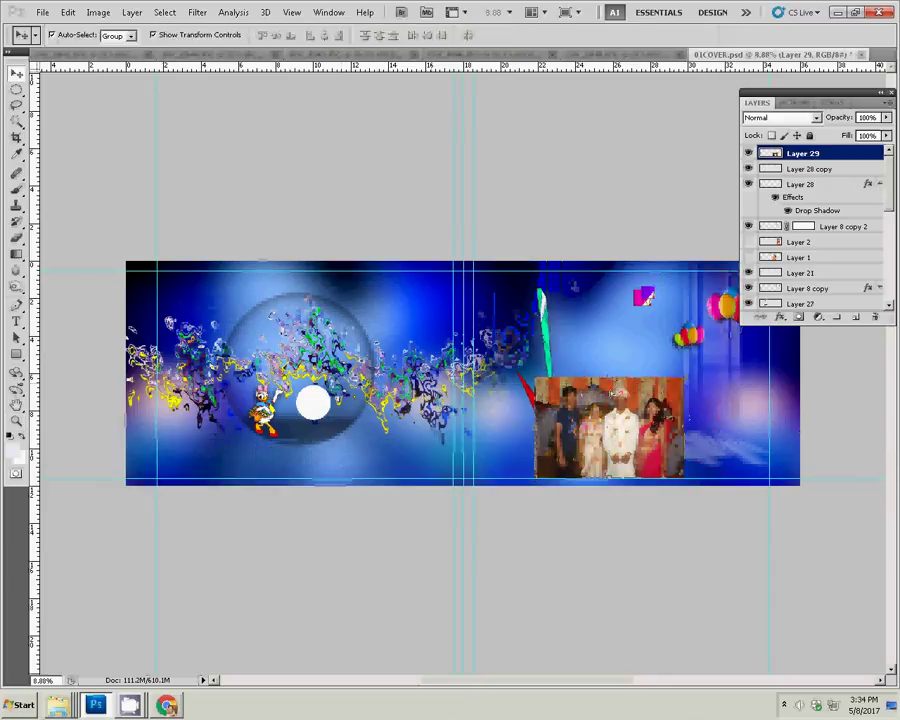
pyautogui.moveTo(582, 393); pyautogui.dragTo(689, 392)
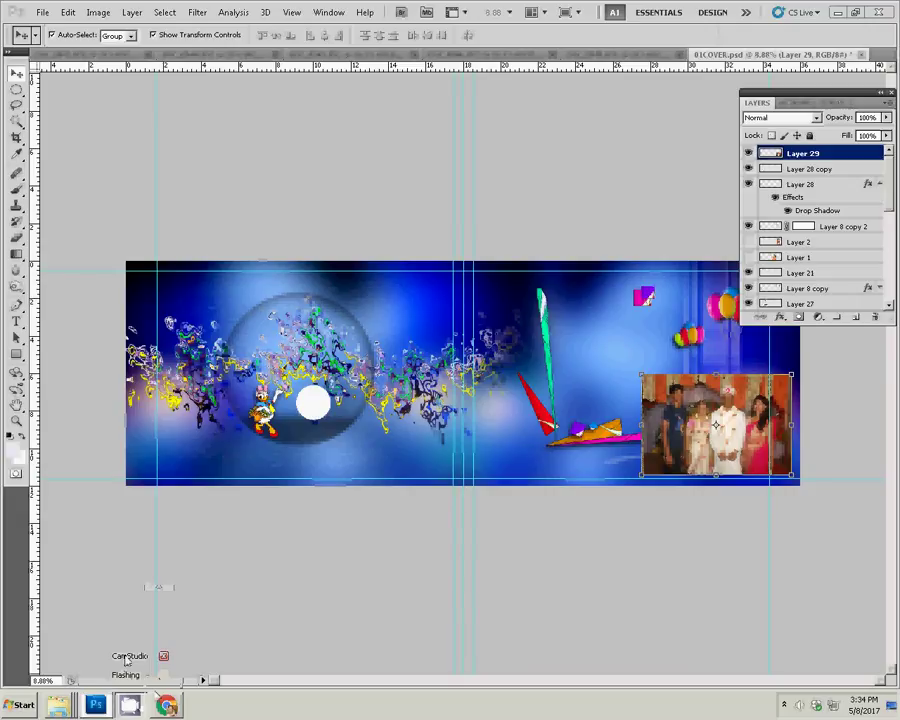
# Switch to the other open group photo document.
pyautogui.click(126, 658)
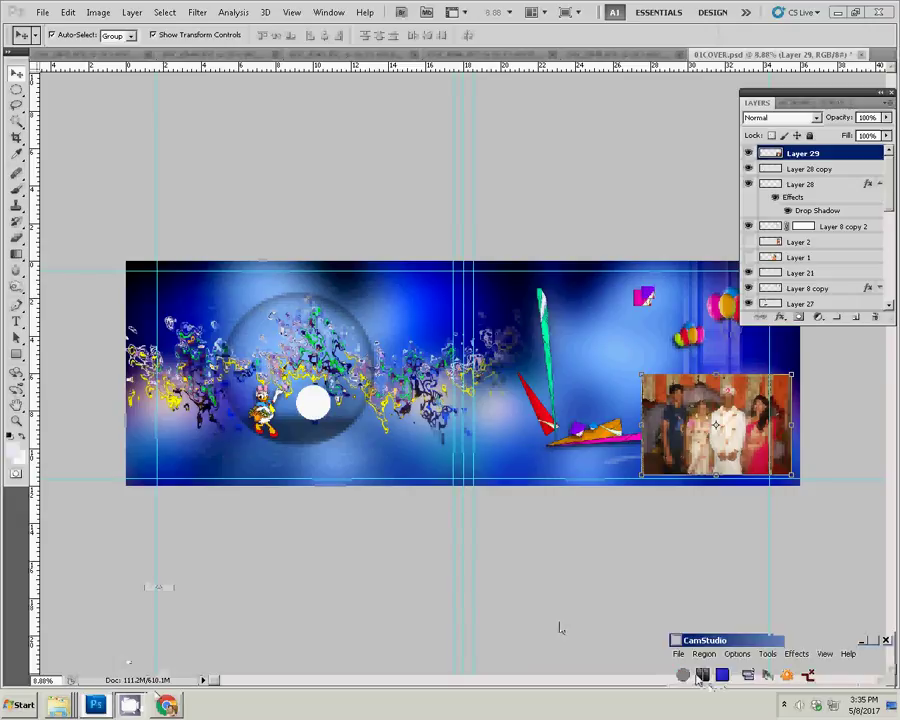
pyautogui.click(700, 678)
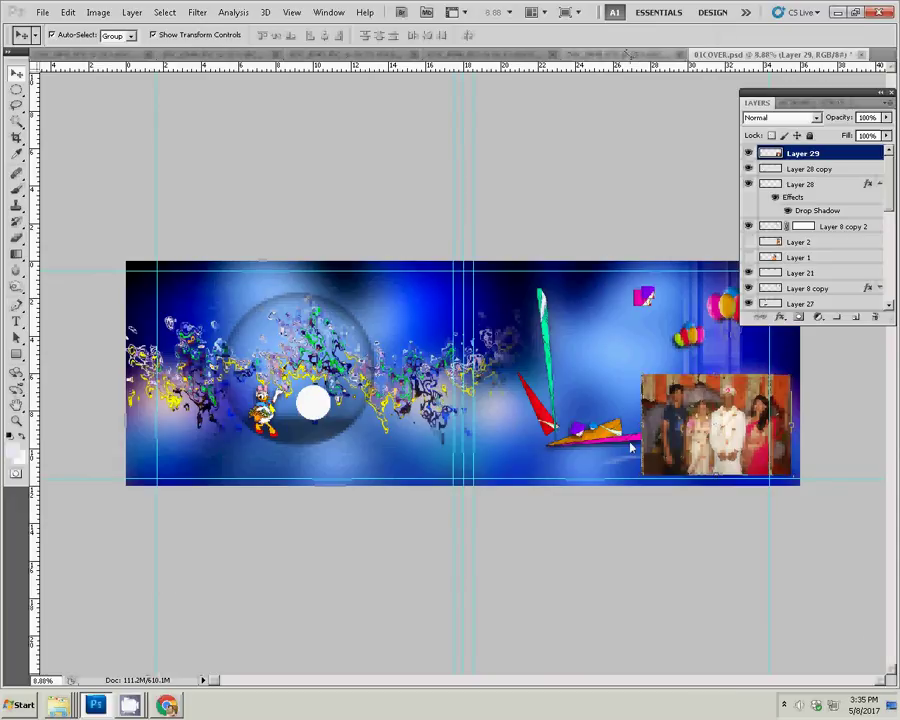
pyautogui.hotkey('ctrl', 'Tab')
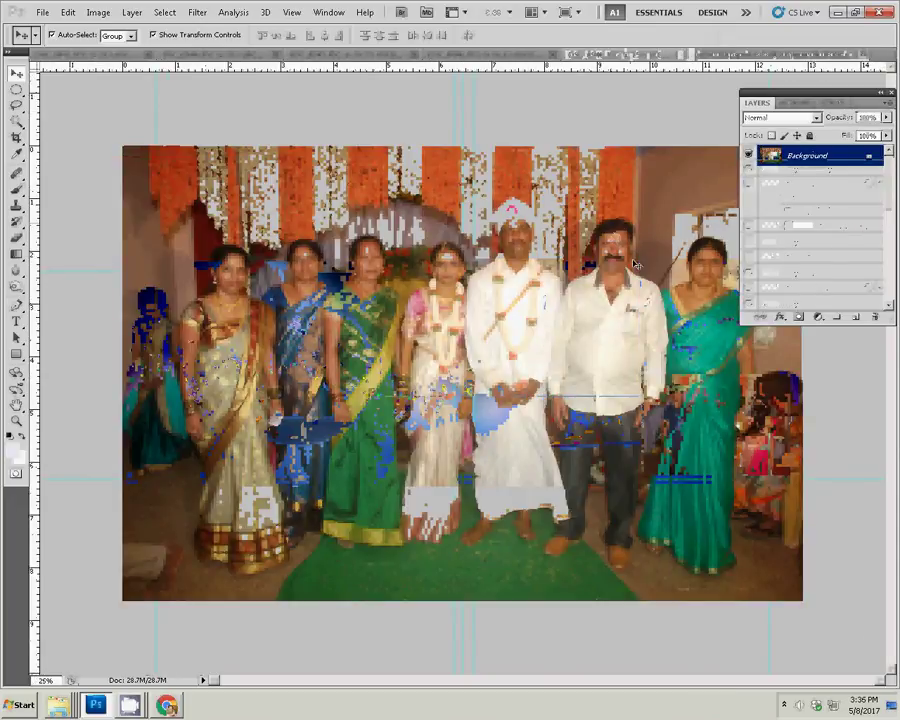
# Resize the group photo to 8 inches wide, cut it all, and close it unsaved.
pyautogui.hotkey('ctrl', 'alt', 'i')
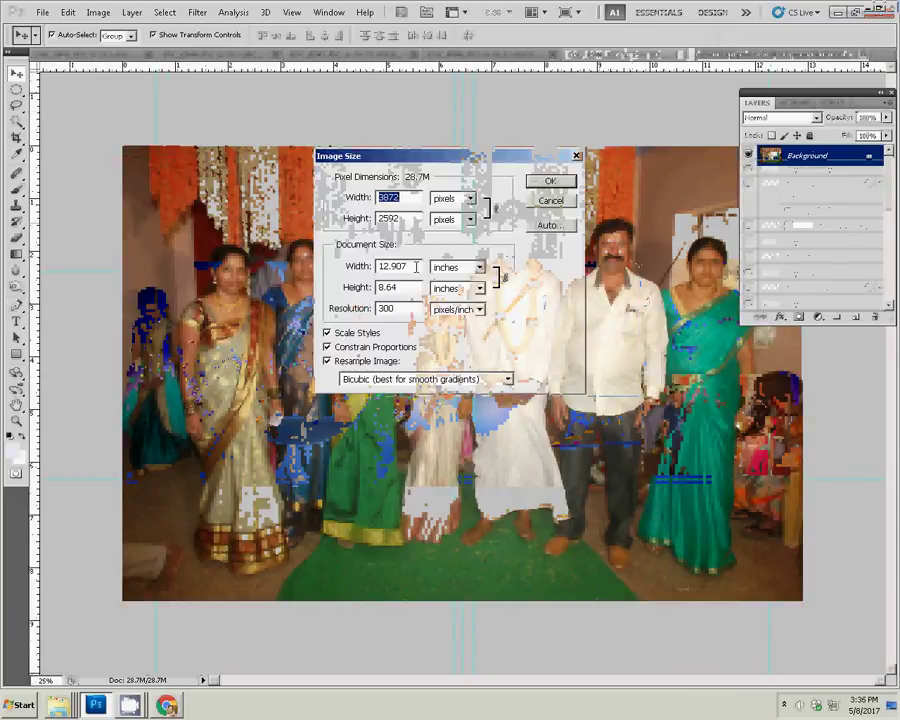
pyautogui.doubleClick(392, 266)
pyautogui.write('8')
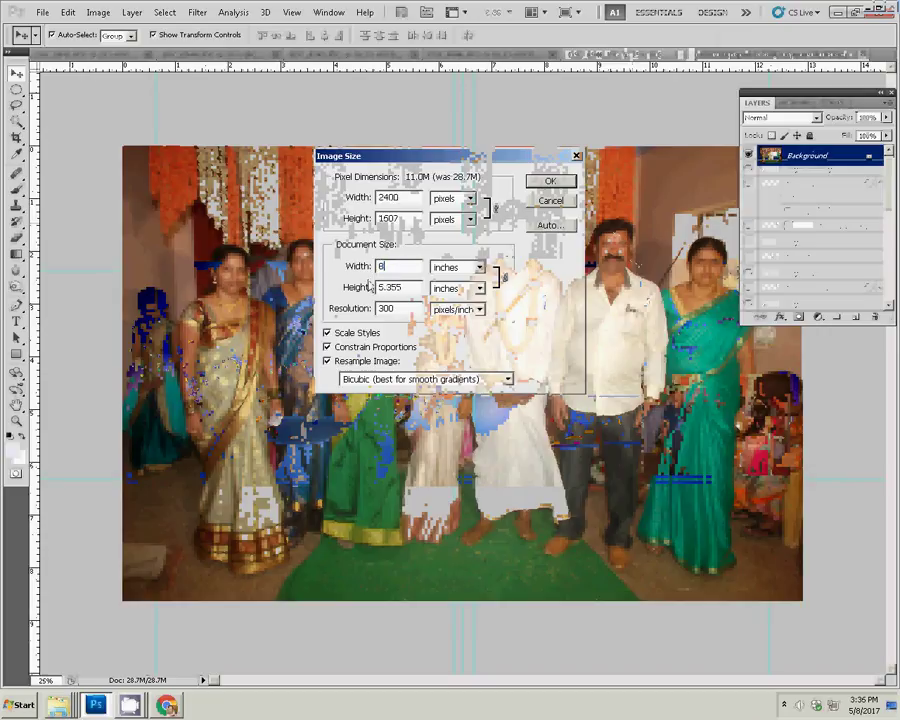
pyautogui.press('Return')
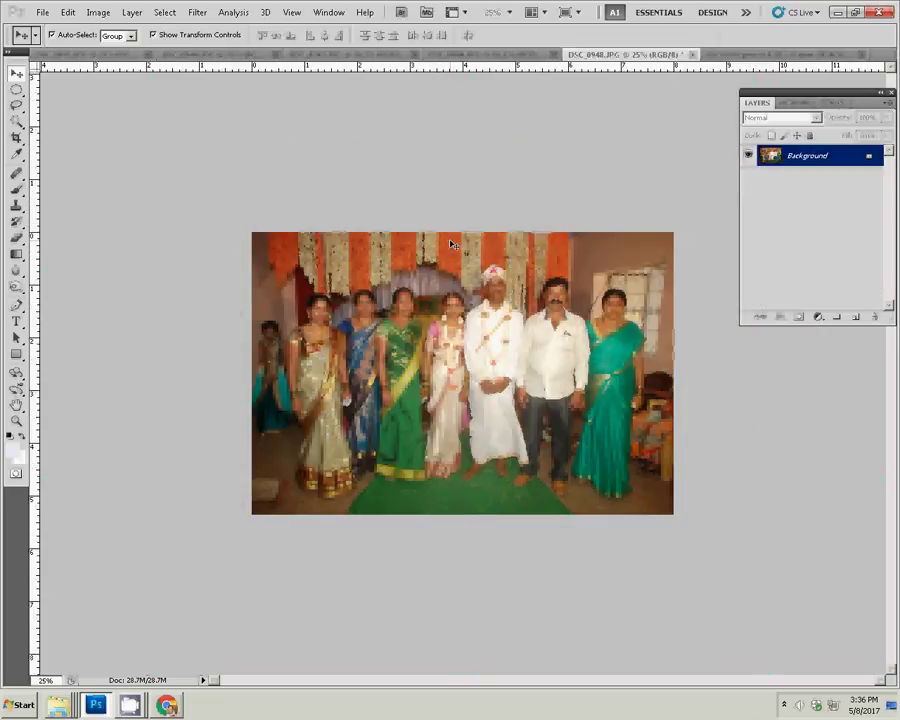
pyautogui.hotkey('ctrl', 'a')
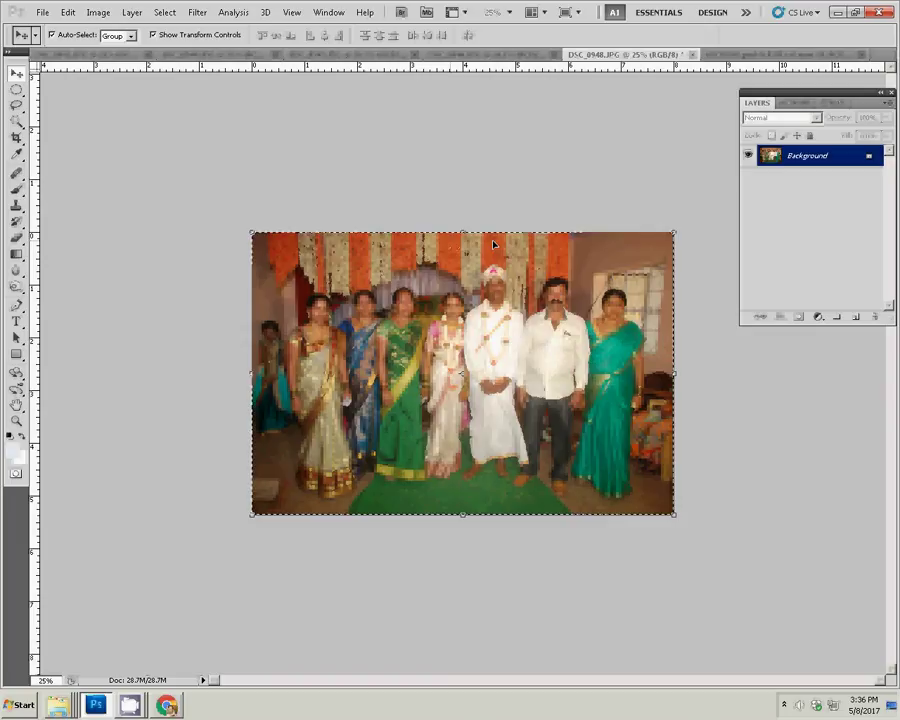
pyautogui.press('BackSpace')
pyautogui.click(692, 54)
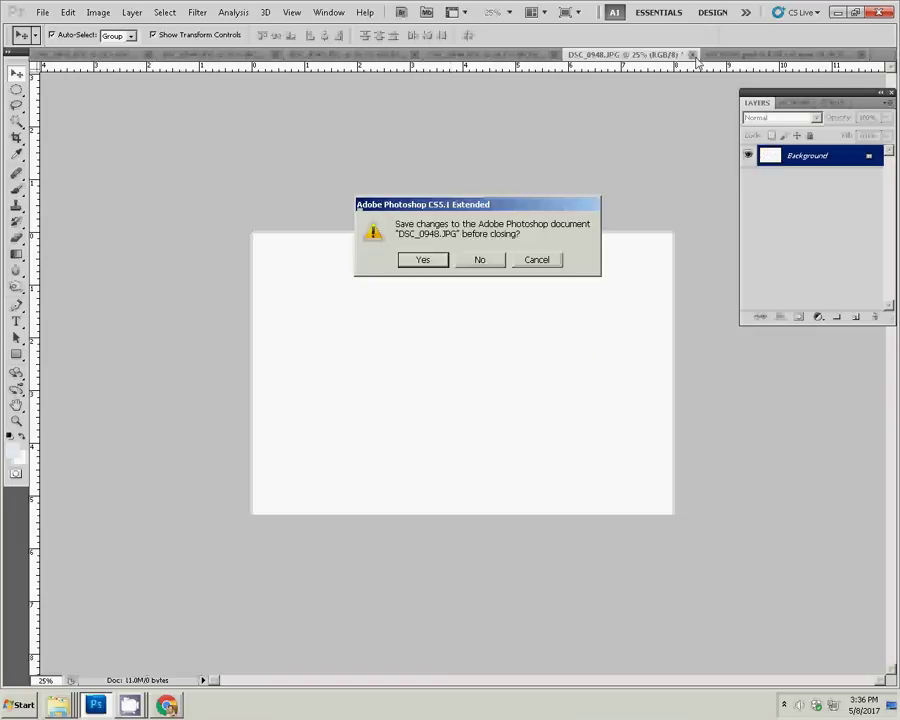
pyautogui.click(495, 259)
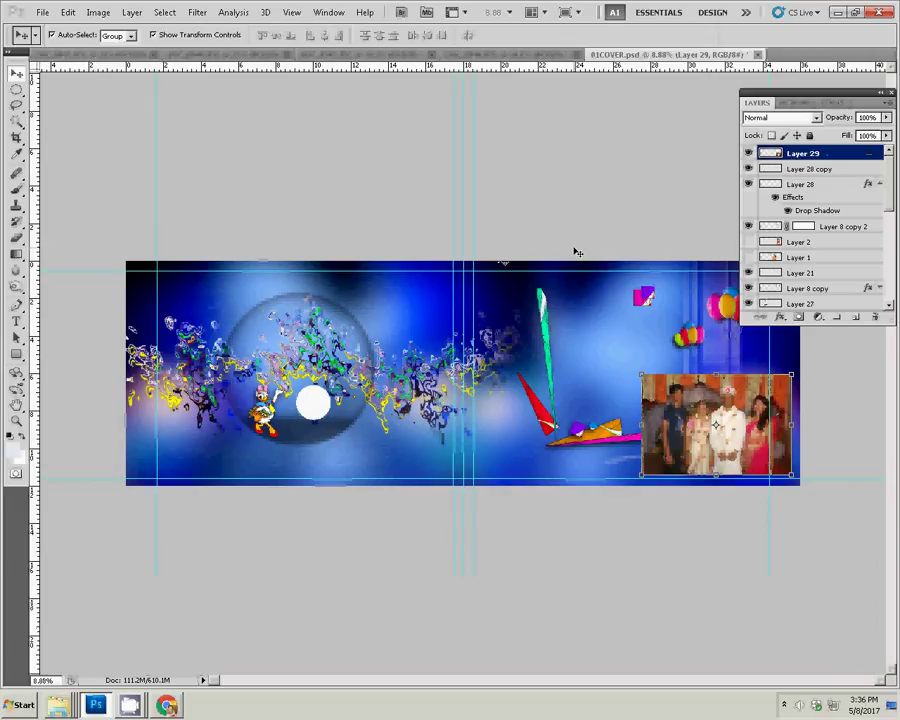
# Paste the group photo as Layer 30 at the top-right, above the couple photo.
pyautogui.hotkey('ctrl', 'v')
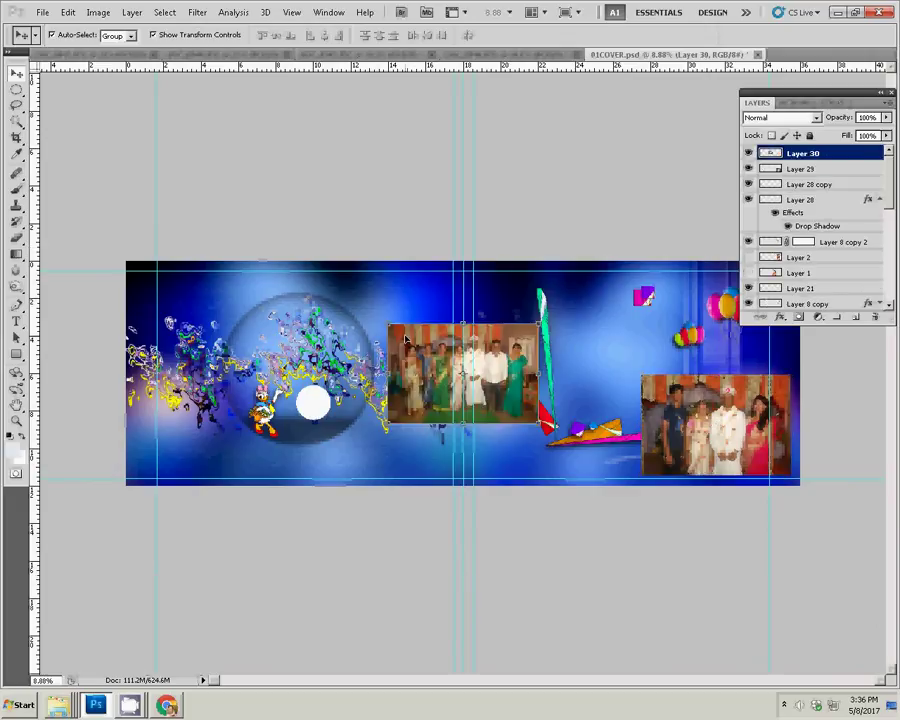
pyautogui.moveTo(405, 340)
pyautogui.mouseDown()
pyautogui.moveTo(624, 308)
pyautogui.moveTo(660, 282)
pyautogui.mouseUp()
pyautogui.hotkey('ctrl', 't')
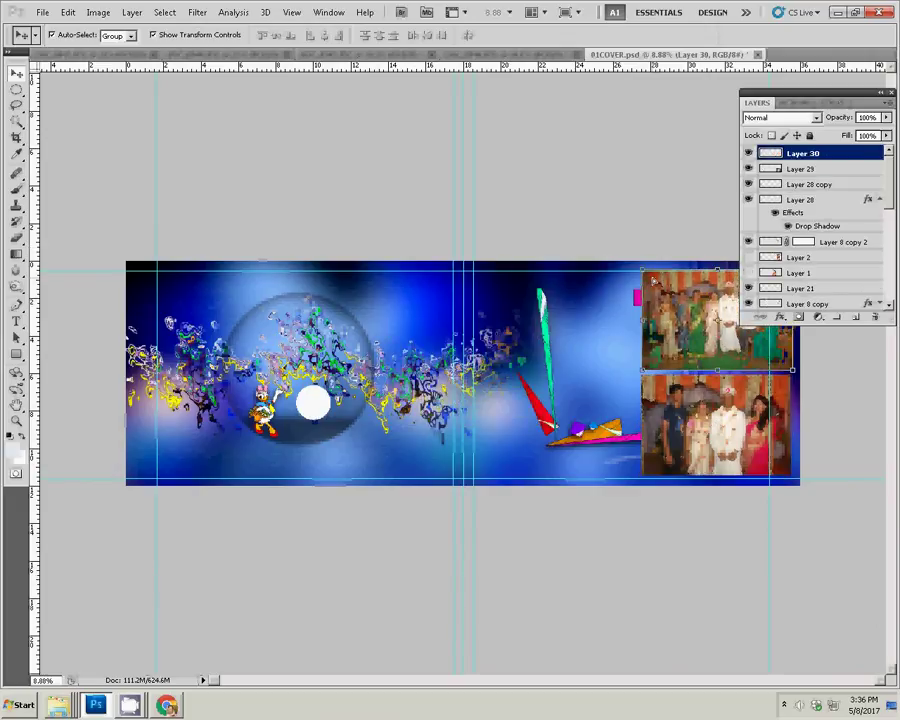
pyautogui.click(540, 55)
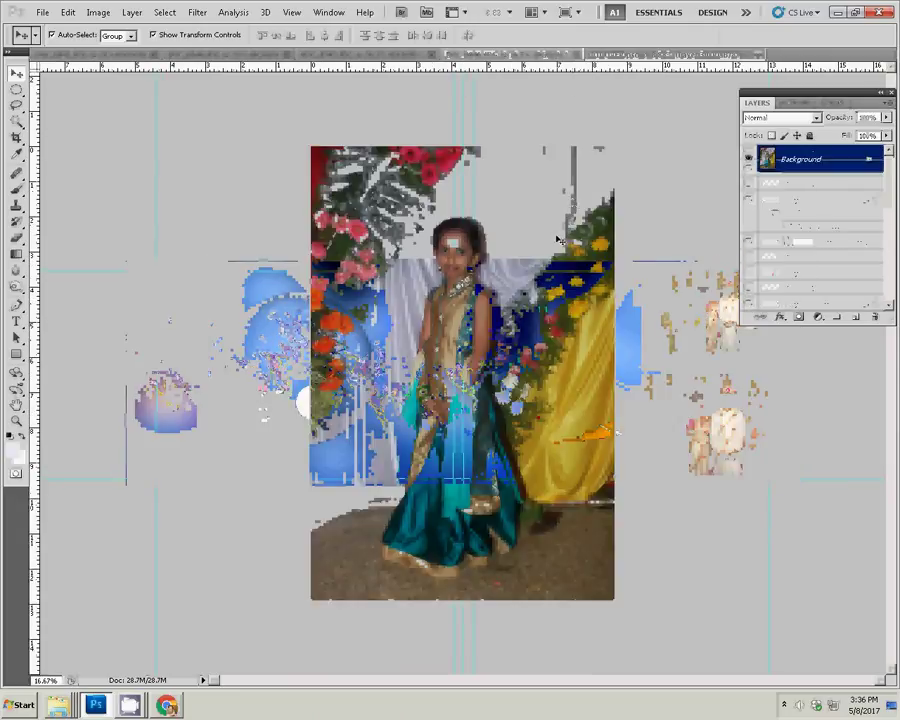
# Draw a tall rectangular marquee around the girl in DSC_0946.JPG, centred on her.
pyautogui.click(808, 104)
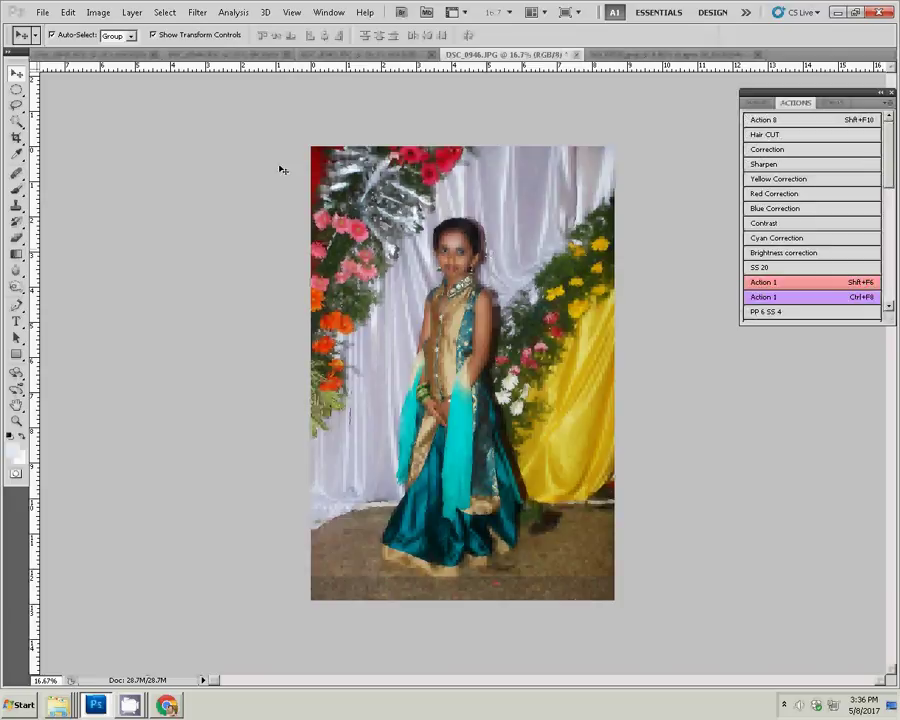
pyautogui.click(17, 90)
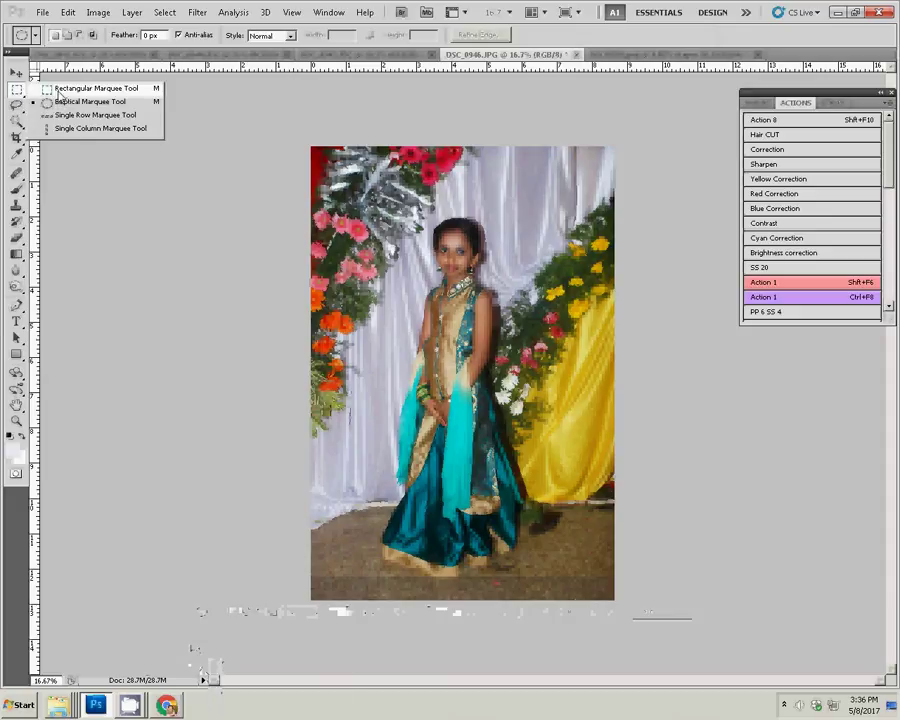
pyautogui.click(60, 89)
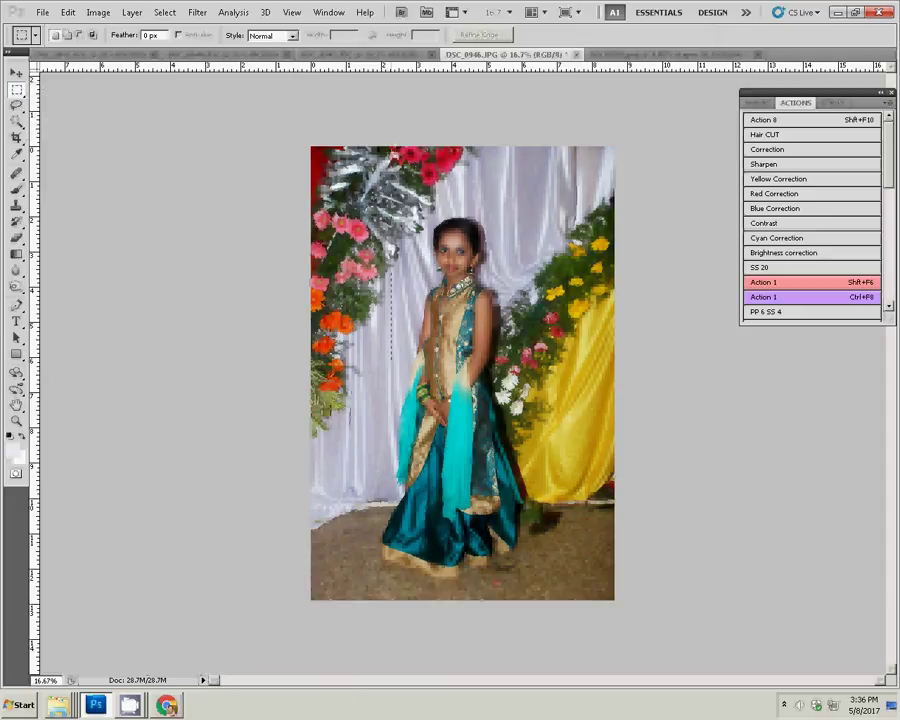
pyautogui.moveTo(527, 605); pyautogui.dragTo(533, 605)
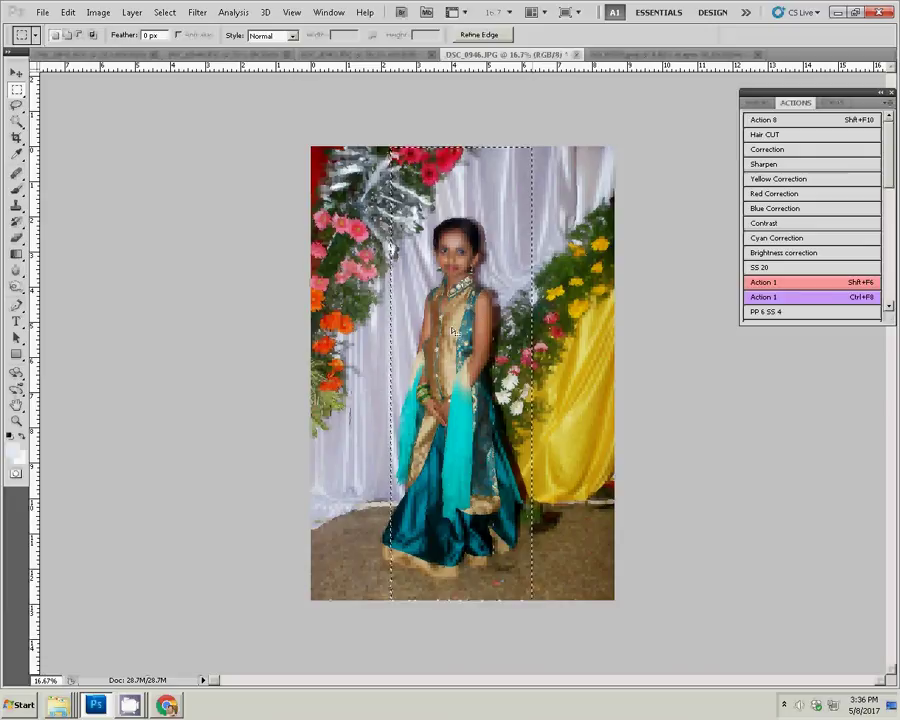
pyautogui.moveTo(477, 320); pyautogui.dragTo(448, 322)
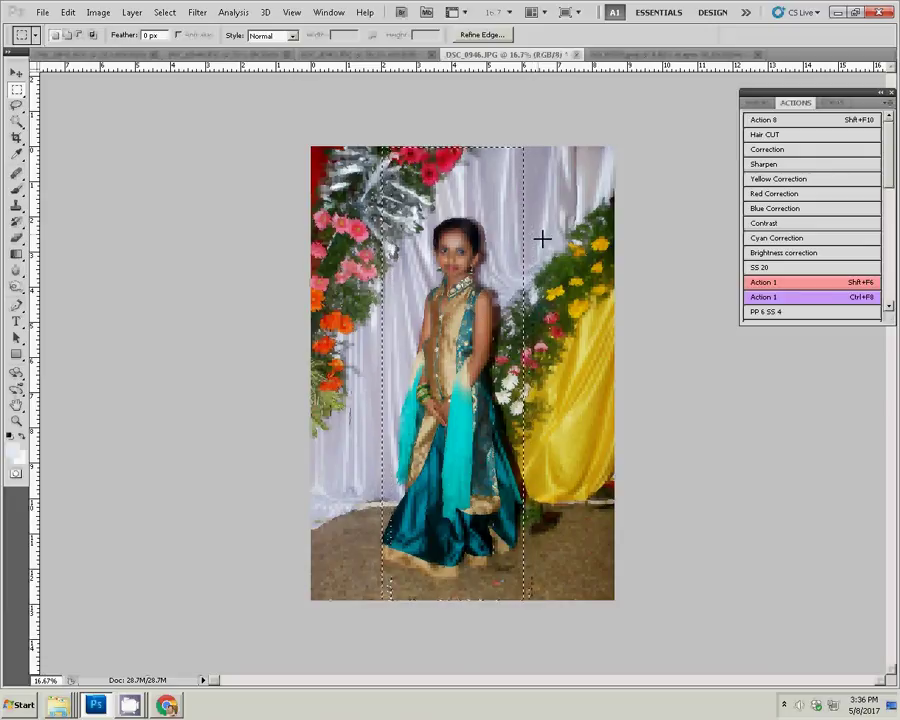
# Copy the girl's strip to a new layer and close DSC_0946.JPG without saving.
pyautogui.hotkey('ctrl', 'j')
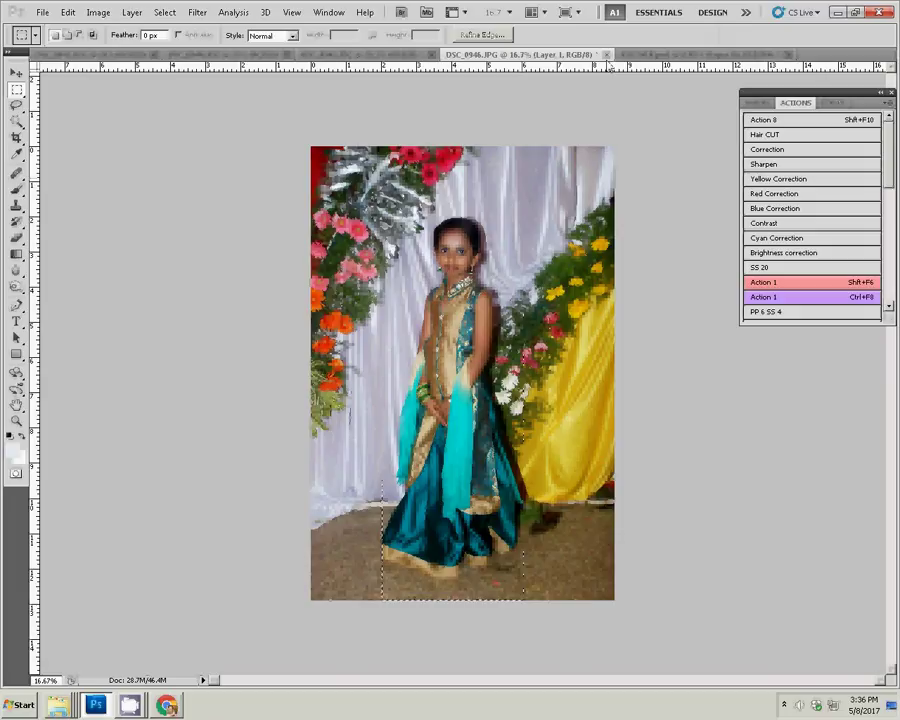
pyautogui.hotkey('ctrl', 'w')
pyautogui.click(480, 260)
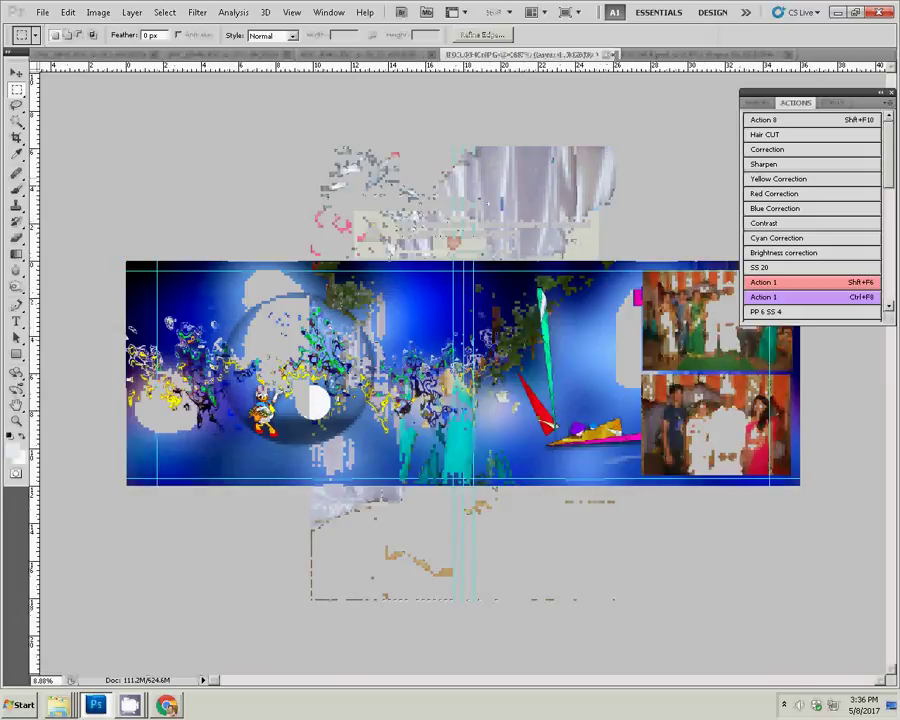
# Paste the girl's strip as Layer 31 and move it beside the right-hand group photos.
pyautogui.hotkey('ctrl', 'v')
pyautogui.press('v')
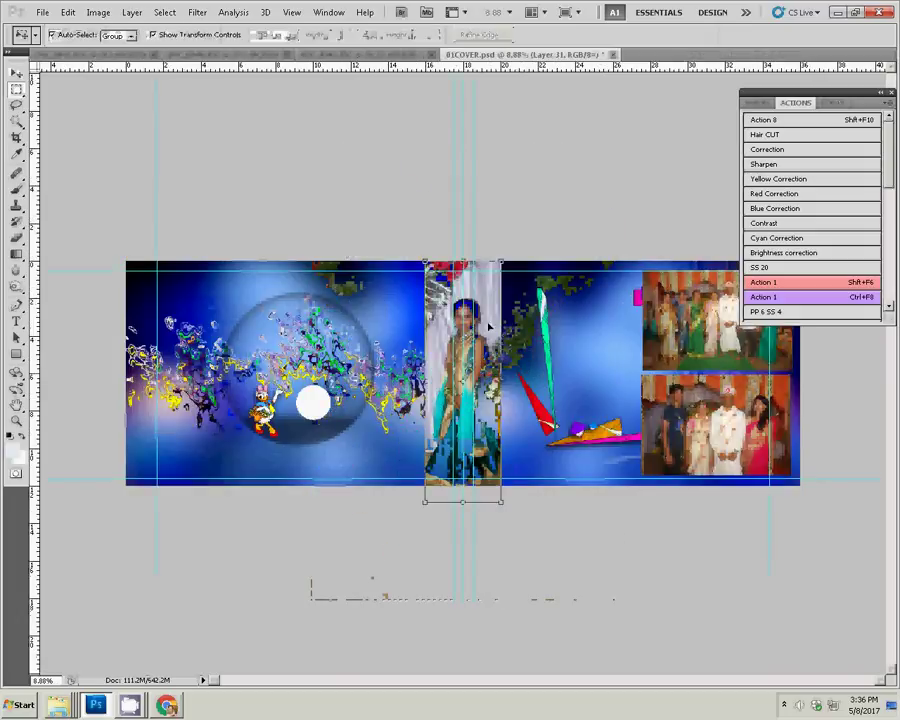
pyautogui.moveTo(490, 327); pyautogui.dragTo(625, 318)
pyautogui.click(602, 367)
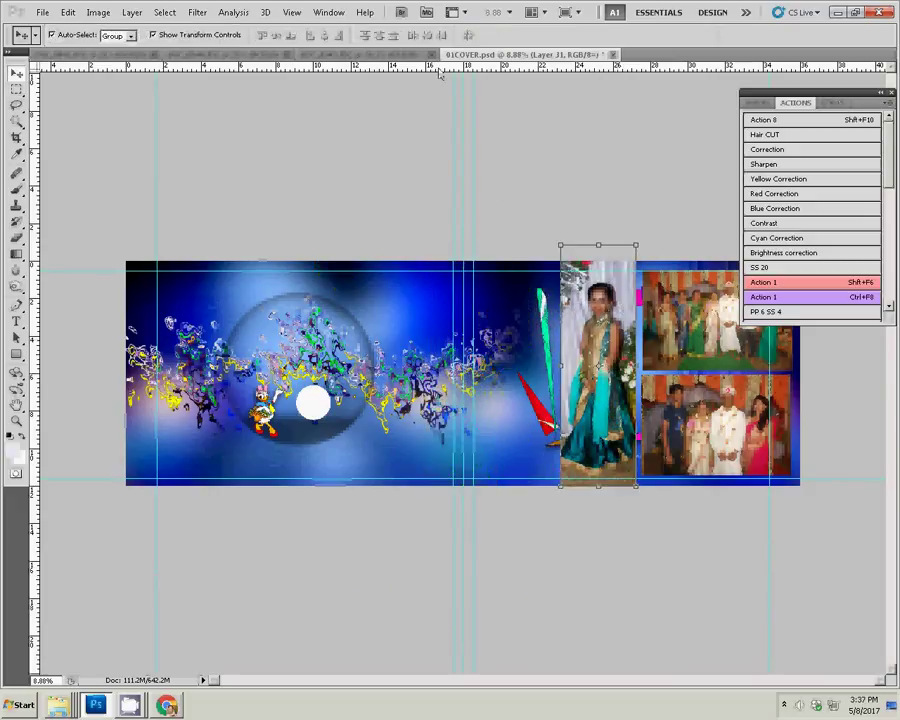
pyautogui.click(383, 54)
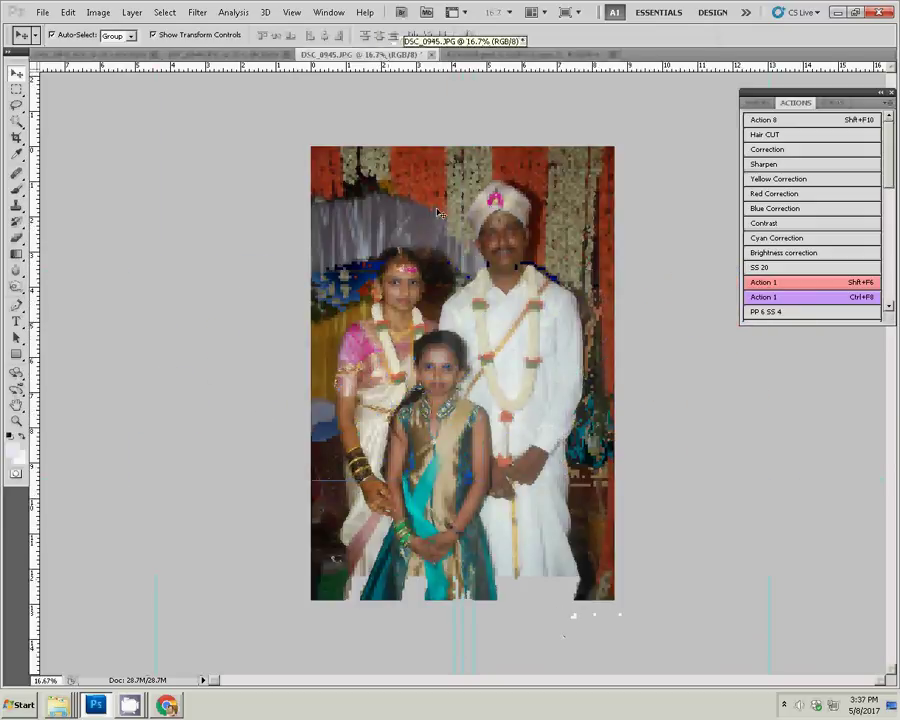
# Marquee a tall area around the family in DSC_0945.JPG, then close it without saving.
pyautogui.press('m')
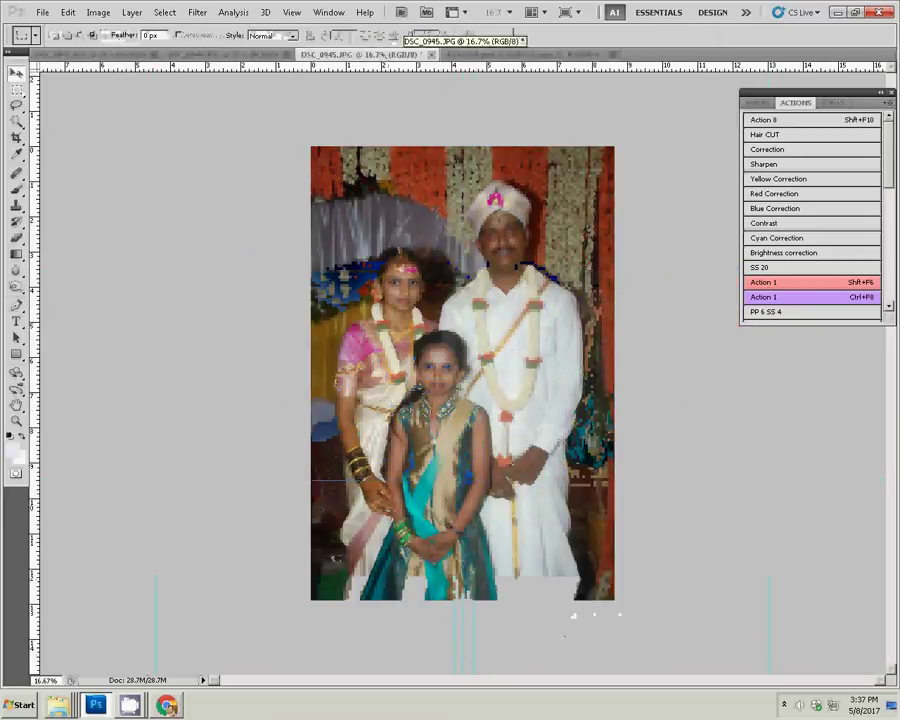
pyautogui.moveTo(574, 628)
pyautogui.mouseDown()
pyautogui.moveTo(591, 637)
pyautogui.moveTo(566, 640)
pyautogui.mouseUp()
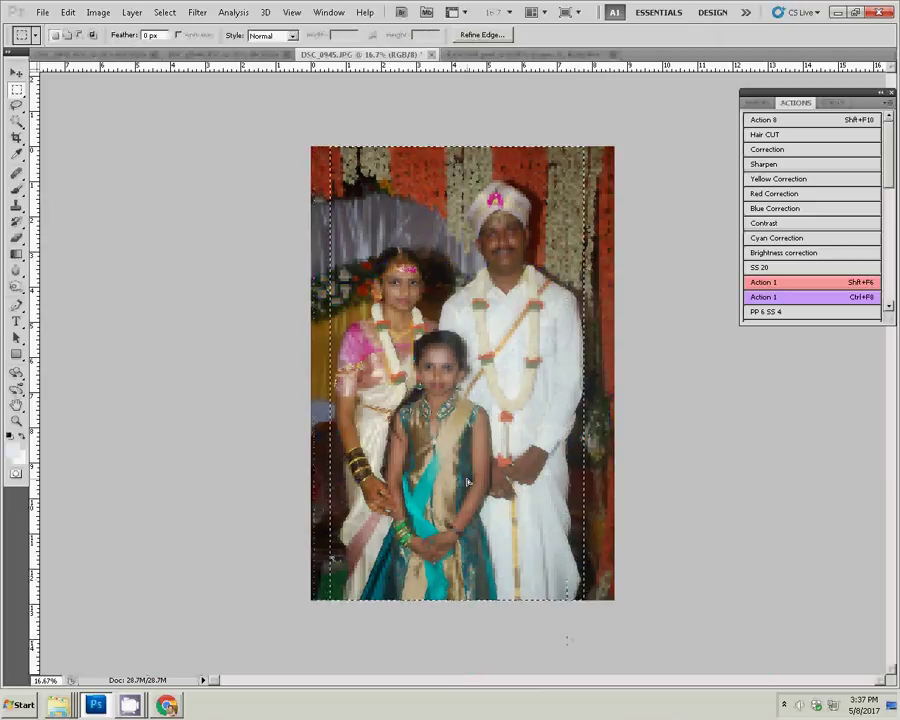
pyautogui.hotkey('shift', 'Right')
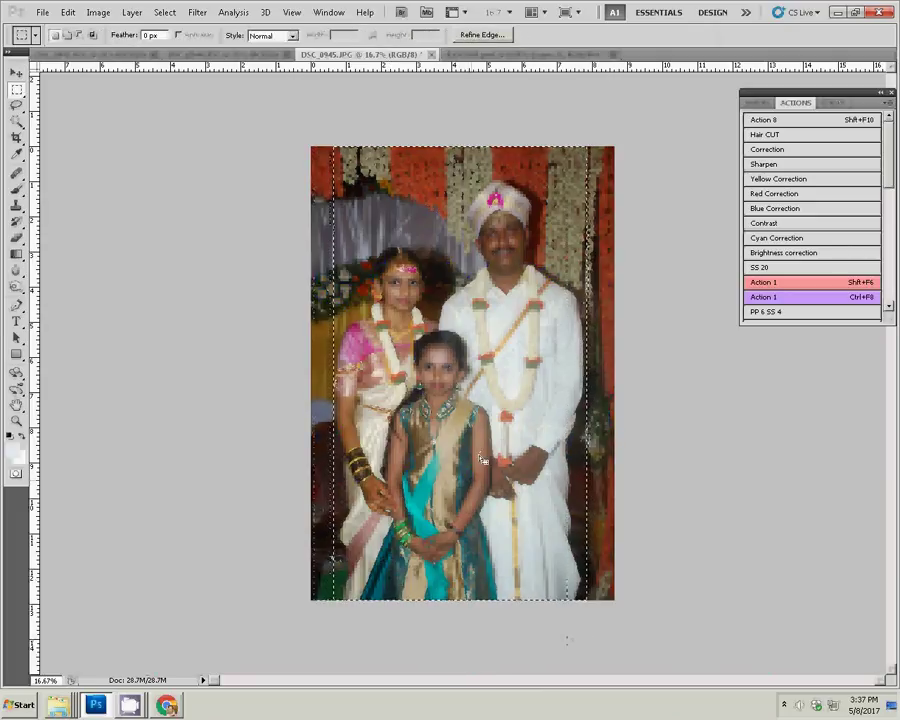
pyautogui.hotkey('shift', 'Left')
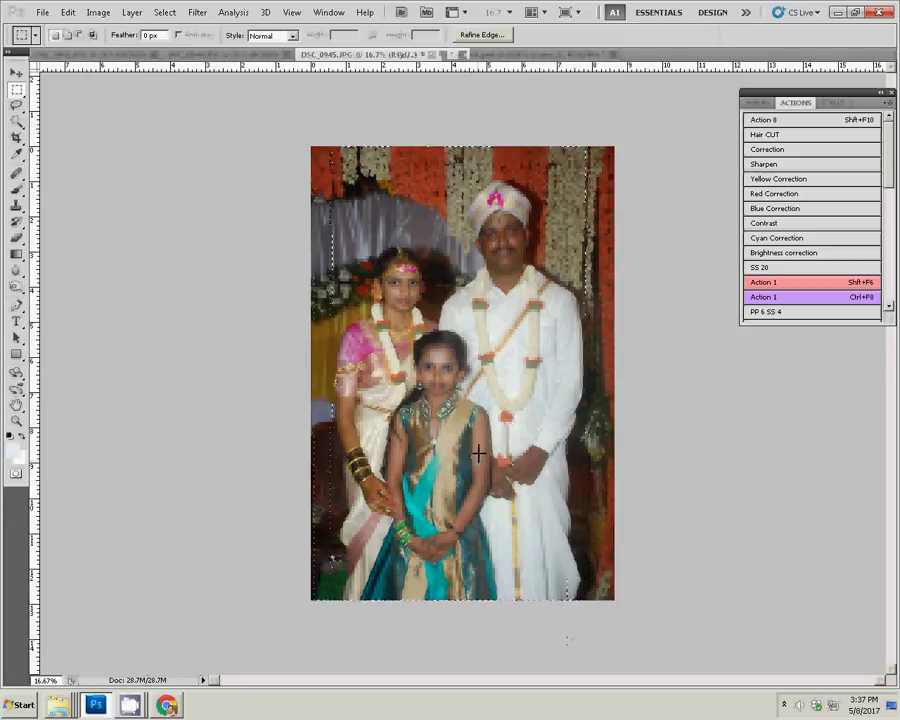
pyautogui.hotkey('ctrl', 'w')
pyautogui.click(480, 260)
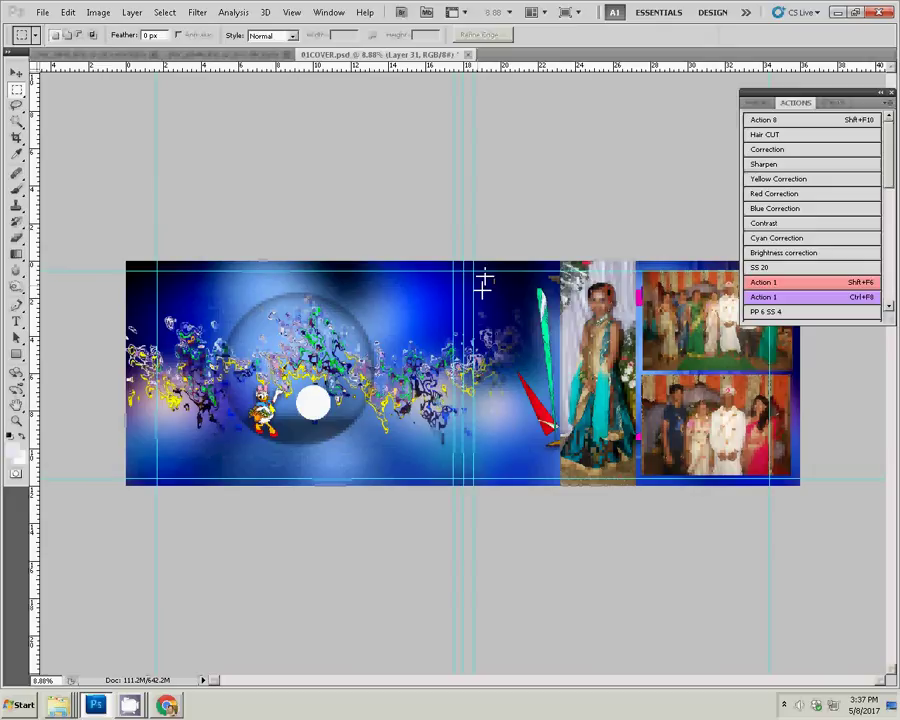
# Paste the family photo as Layer 32 and slide it left next to the girl's photo.
pyautogui.hotkey('ctrl', 'v')
pyautogui.press('v')
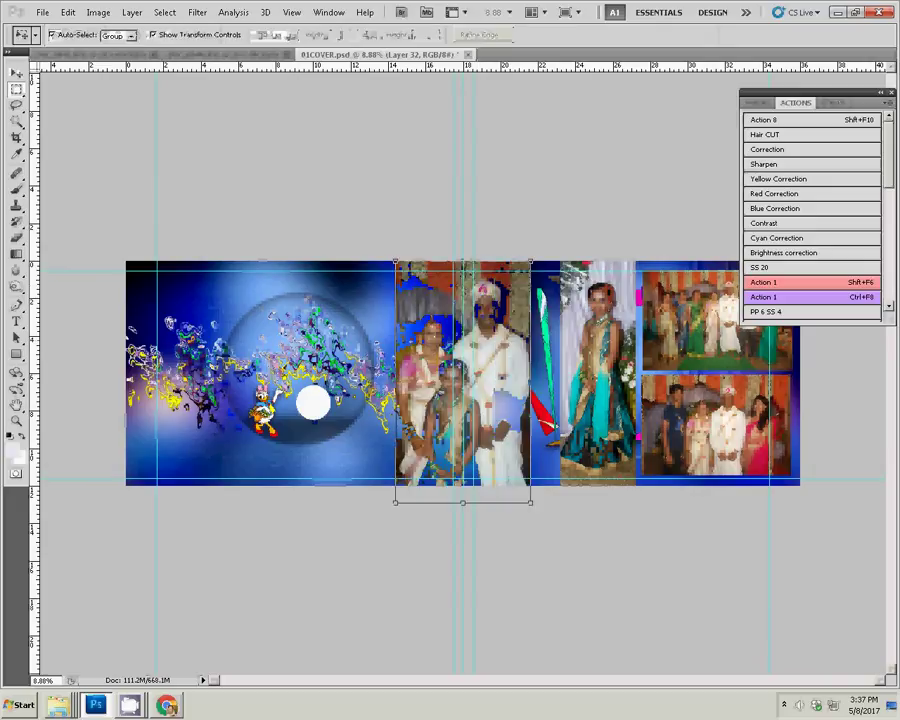
pyautogui.moveTo(419, 266)
pyautogui.mouseDown()
pyautogui.moveTo(532, 270)
pyautogui.moveTo(562, 298)
pyautogui.moveTo(481, 298)
pyautogui.mouseUp()
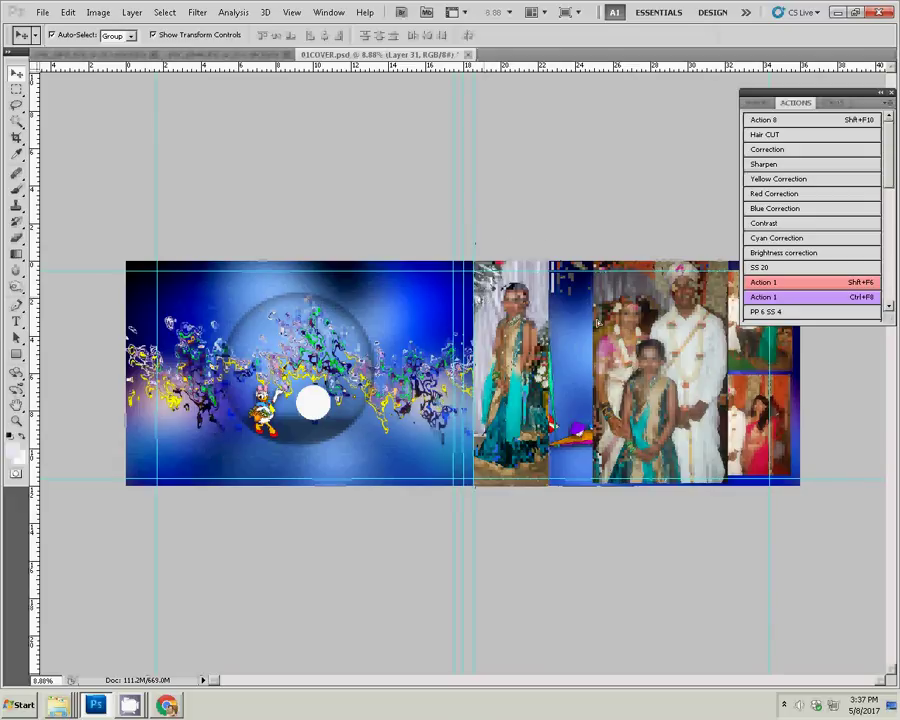
pyautogui.moveTo(646, 322); pyautogui.dragTo(570, 330)
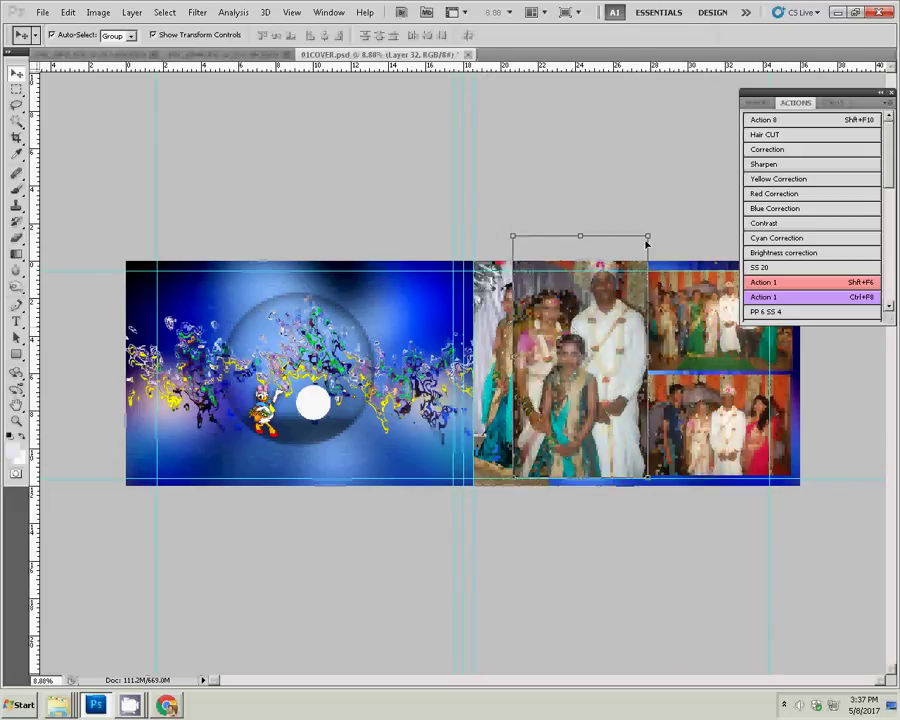
# Scale the family photo down to about 82% and make the girl's layer active.
pyautogui.hotkey('ctrl', 't')
pyautogui.moveTo(648, 240); pyautogui.dragTo(645, 263)
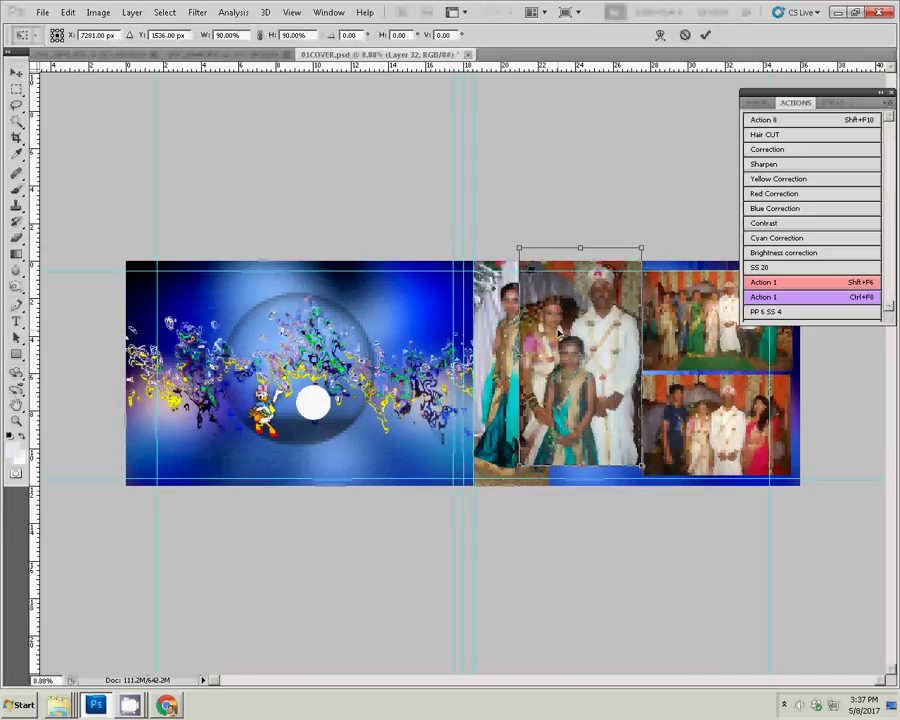
pyautogui.moveTo(572, 336); pyautogui.dragTo(576, 336)
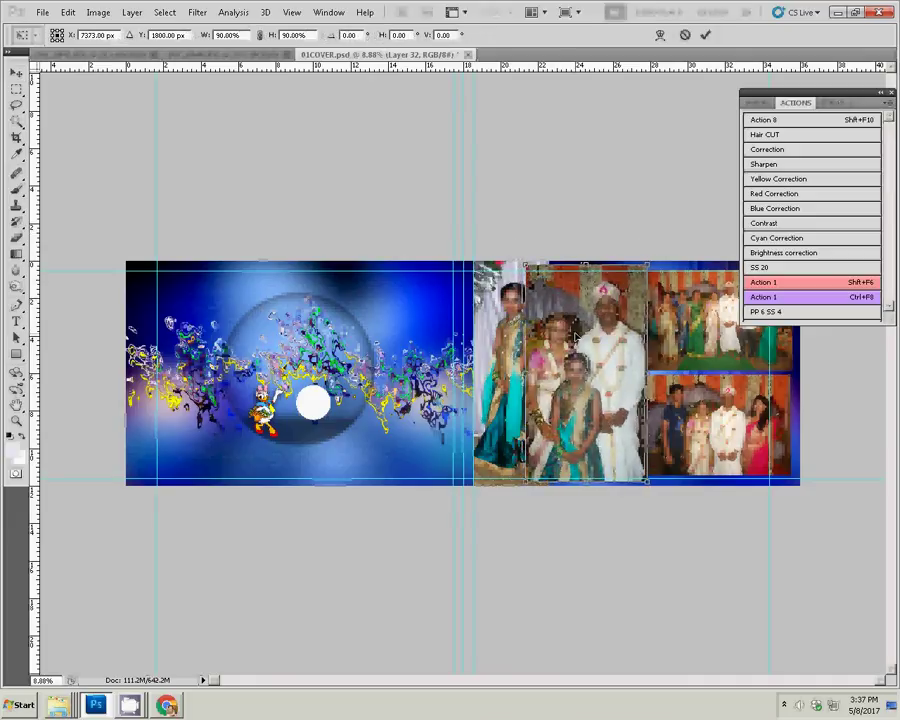
pyautogui.moveTo(648, 264); pyautogui.dragTo(641, 270)
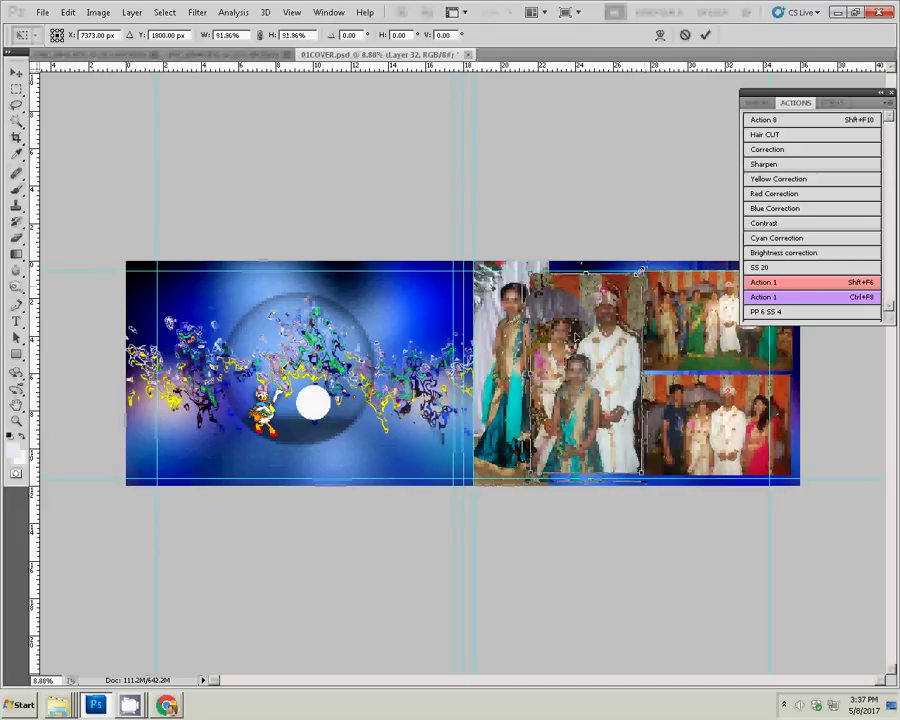
pyautogui.press('Return')
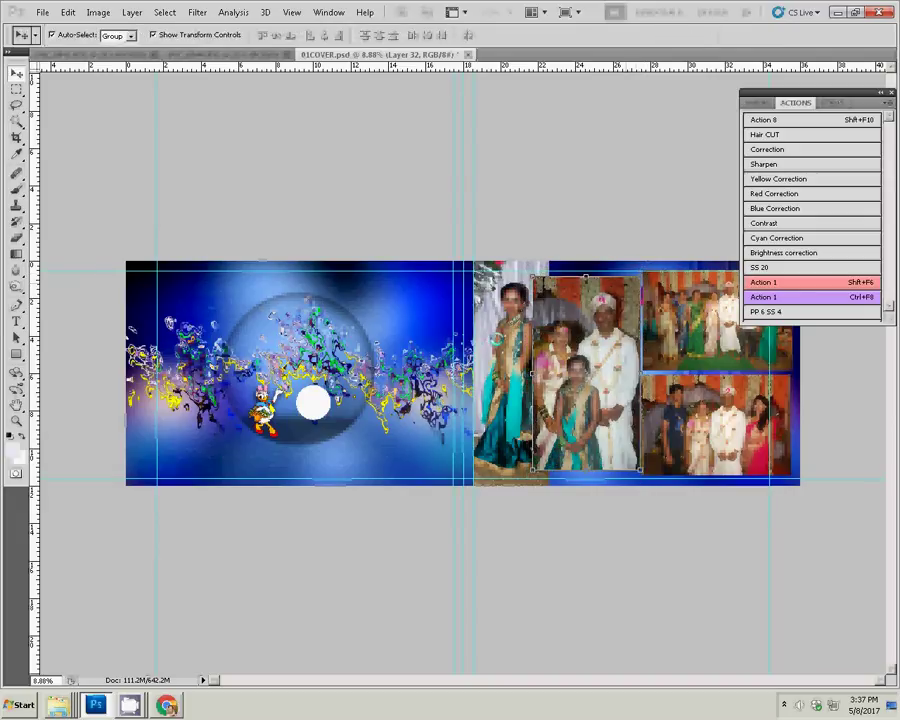
pyautogui.click(495, 340)
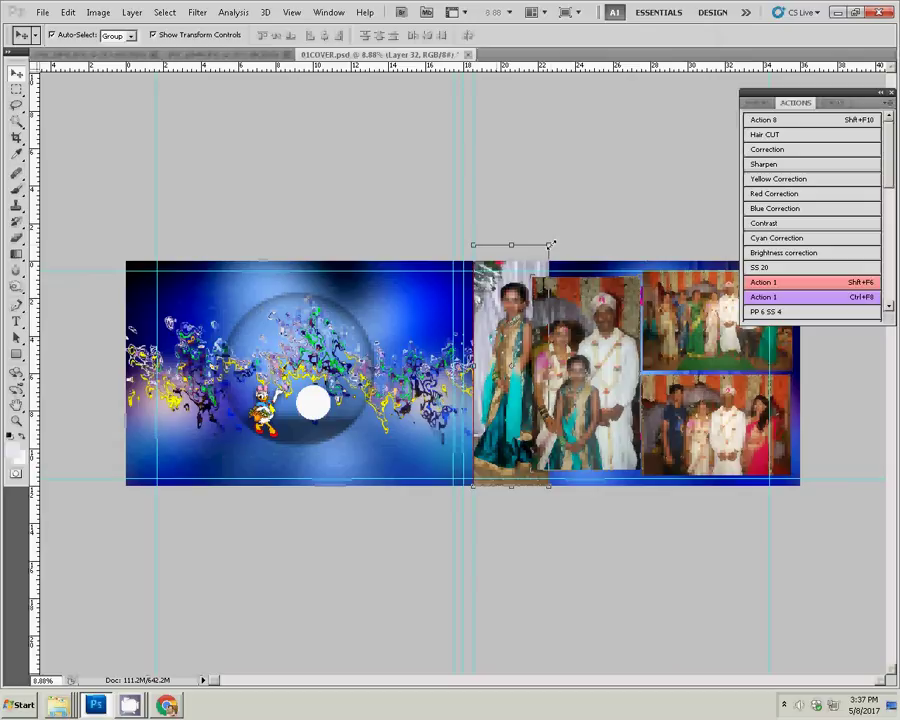
pyautogui.hotkey('alt', '[')
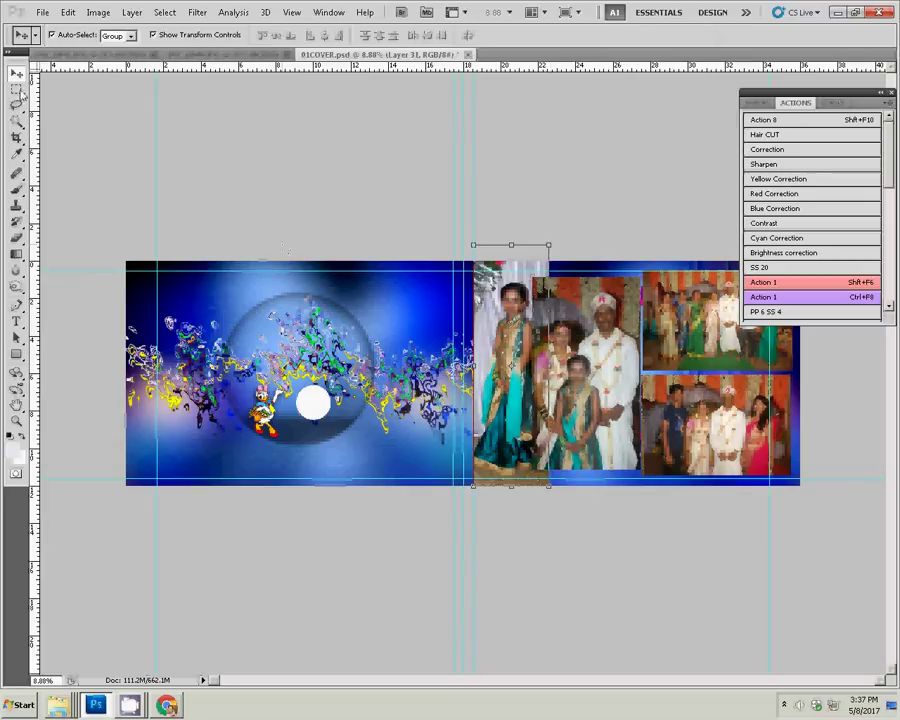
# Shrink the girl's photo to about 85%.
pyautogui.press('m')
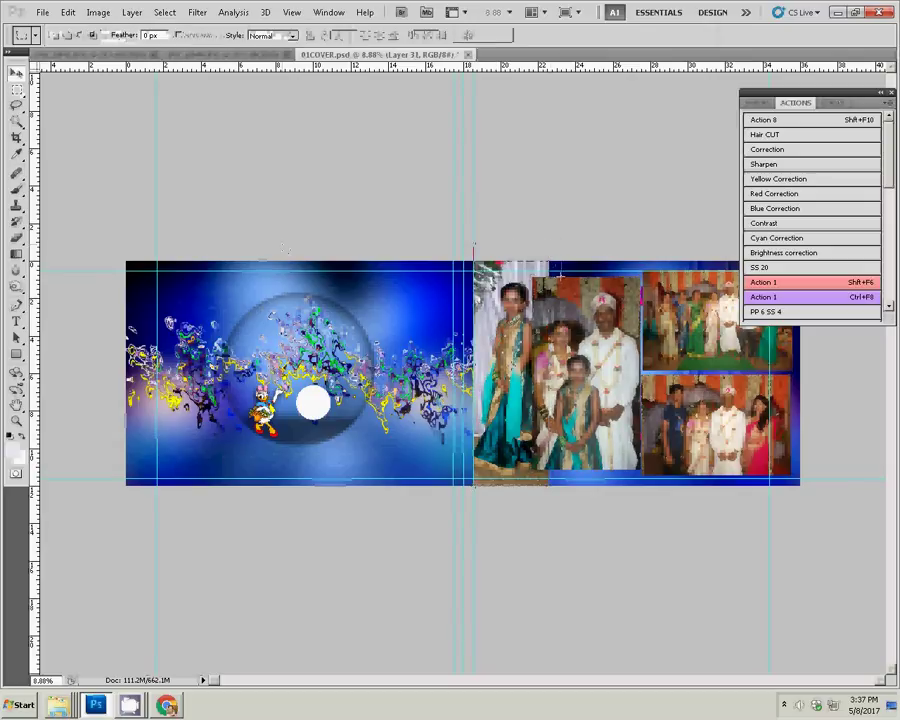
pyautogui.moveTo(560, 279); pyautogui.dragTo(453, 262)
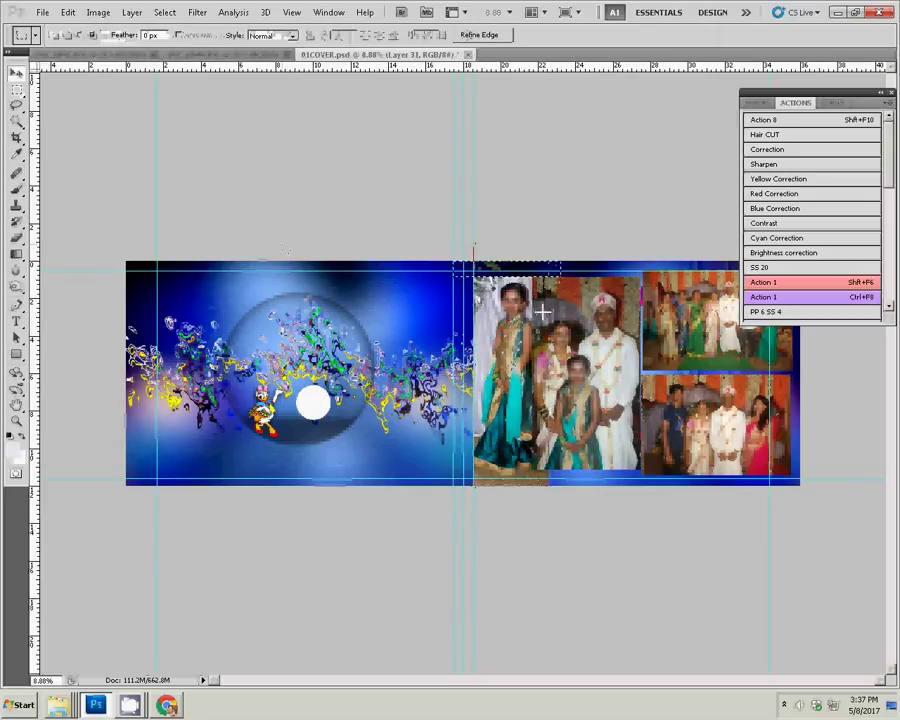
pyautogui.hotkey('ctrl', 'd')
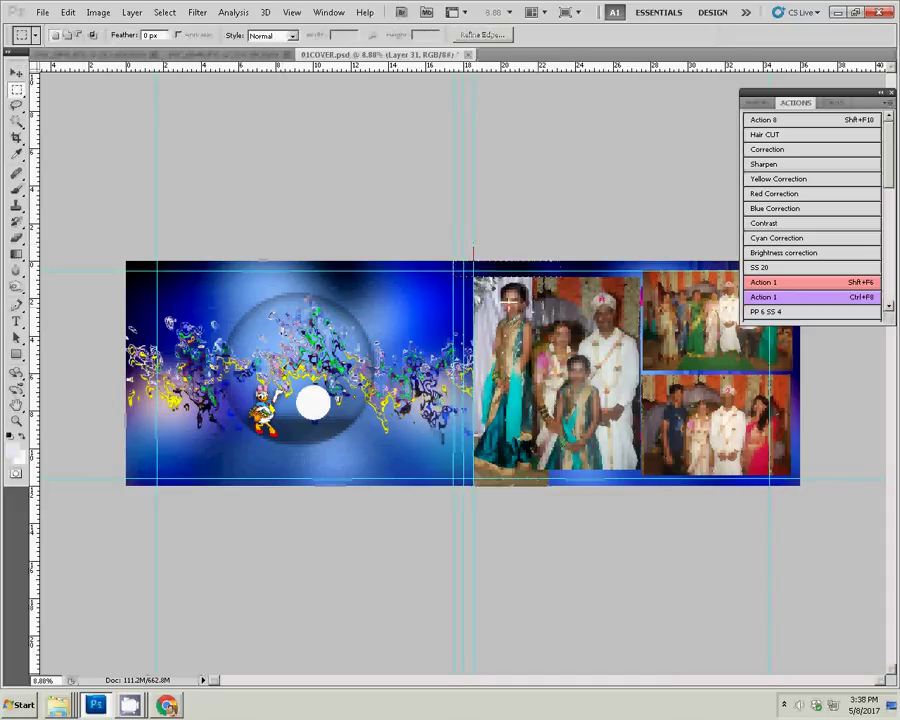
pyautogui.press('v')
pyautogui.moveTo(549, 244); pyautogui.dragTo(541, 259)
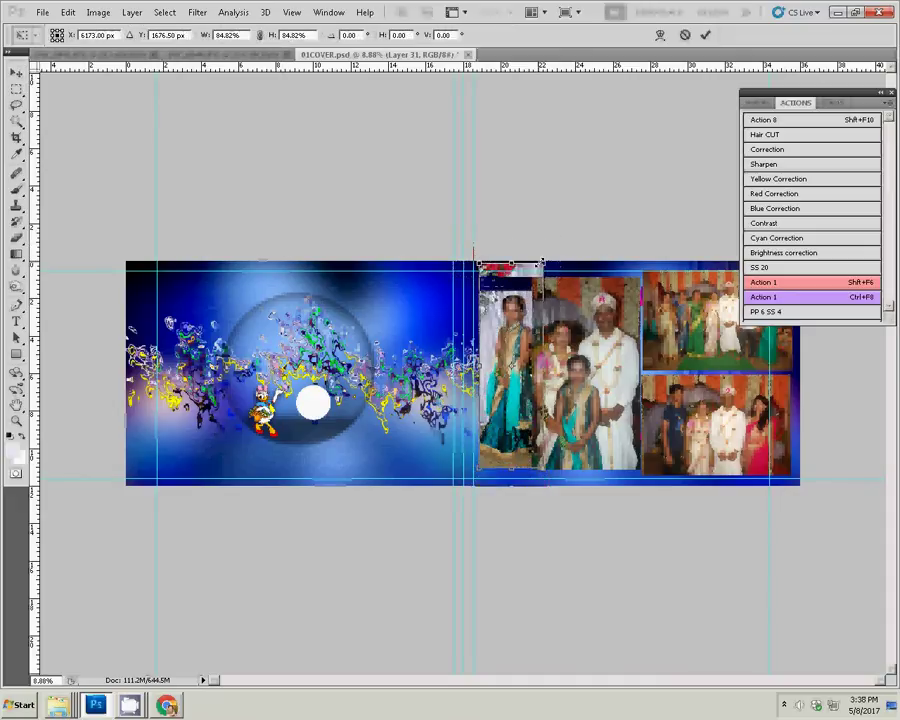
pyautogui.press('Return')
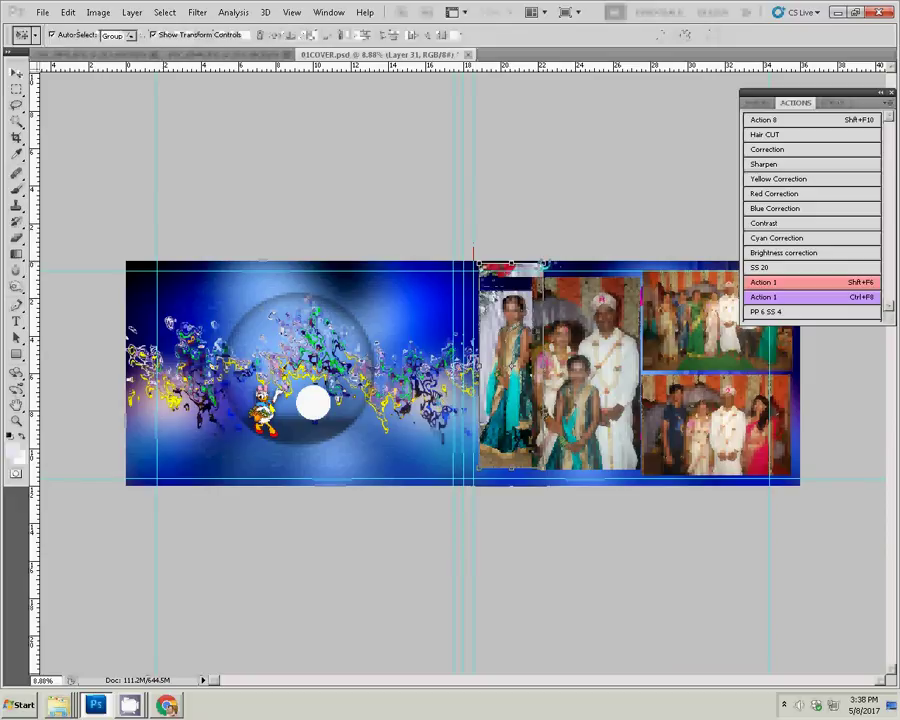
# Move the girl's portrait left onto the blue background near the spine.
pyautogui.click(16, 89)
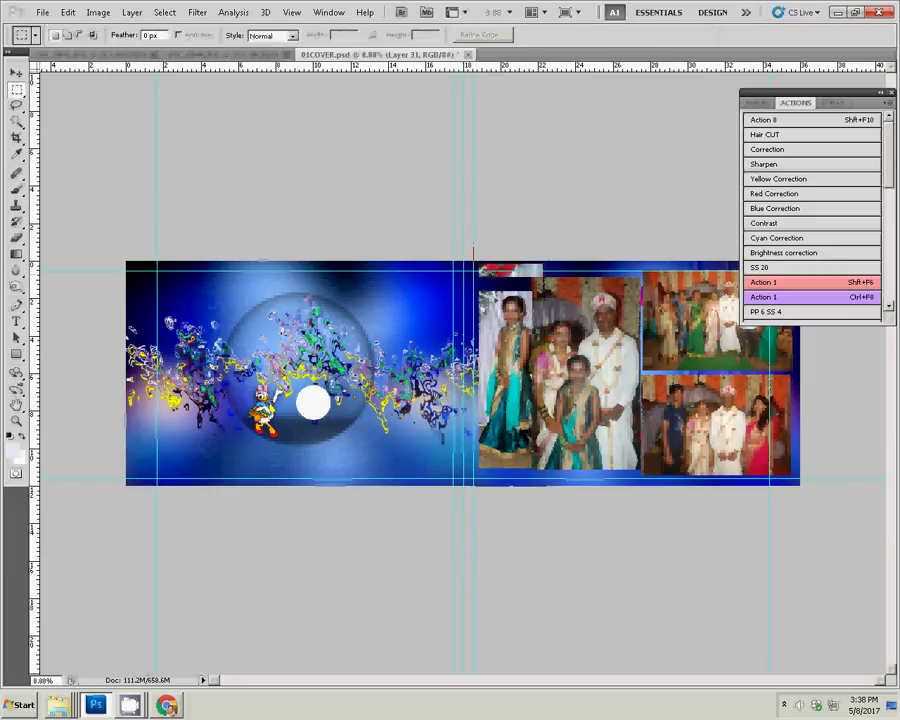
pyautogui.moveTo(463, 259); pyautogui.dragTo(553, 290)
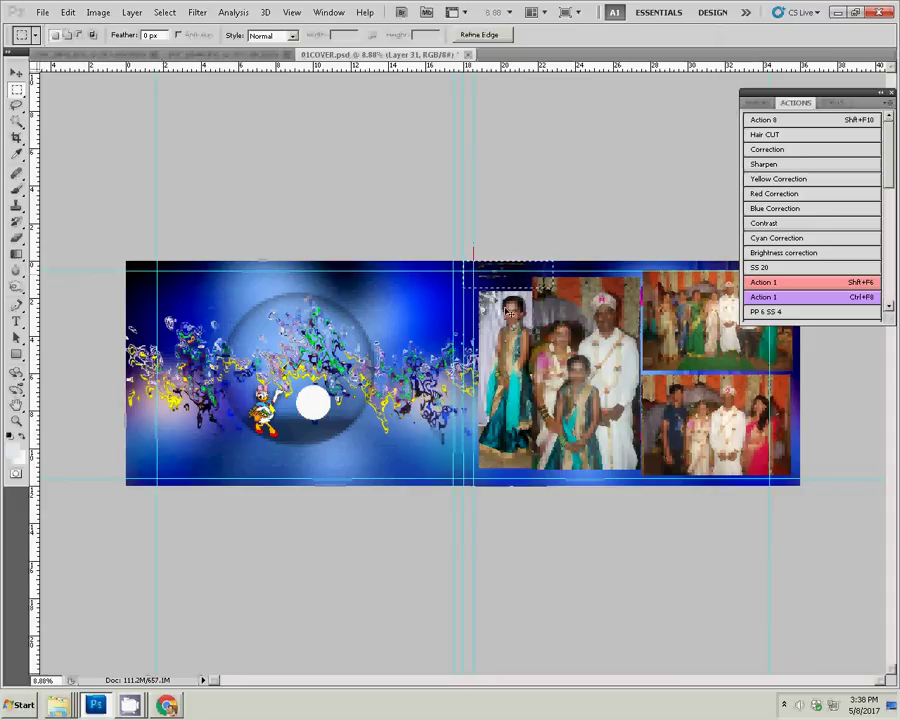
pyautogui.click(510, 312)
pyautogui.press('v')
pyautogui.moveTo(494, 340); pyautogui.dragTo(410, 328)
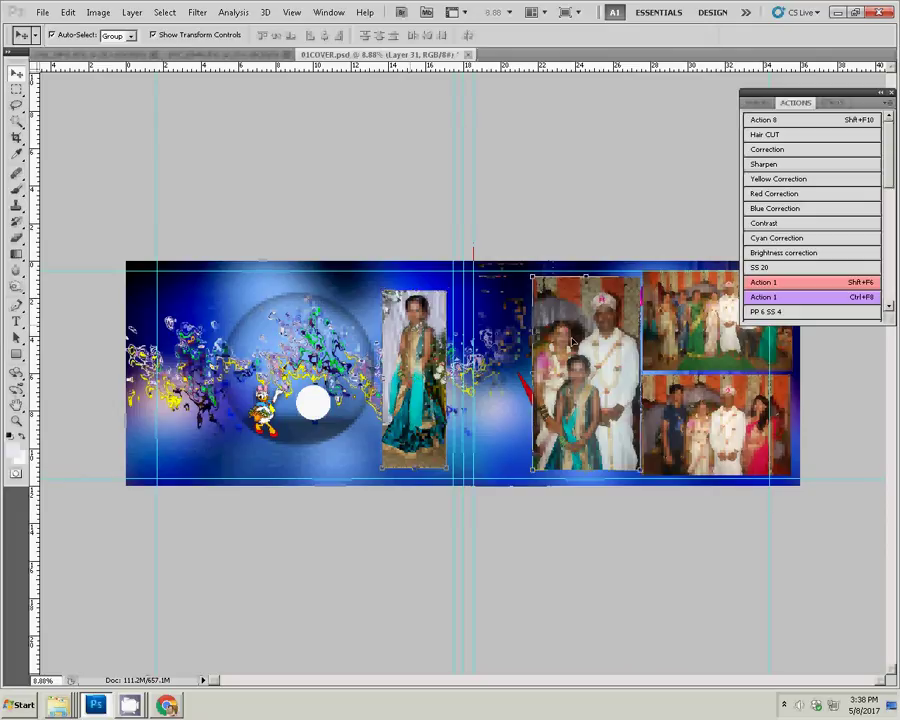
# Move the family group photo toward the spine and scale it up to about 121%.
pyautogui.click(548, 338)
pyautogui.moveTo(543, 338); pyautogui.dragTo(579, 333)
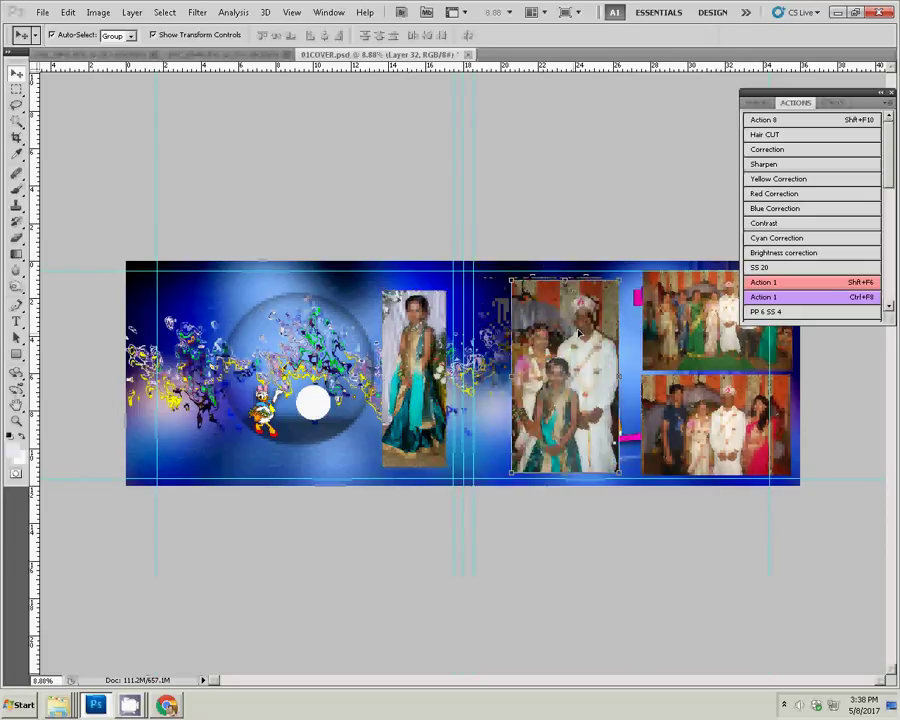
pyautogui.hotkey('ctrl', 't')
pyautogui.moveTo(621, 278); pyautogui.dragTo(640, 263)
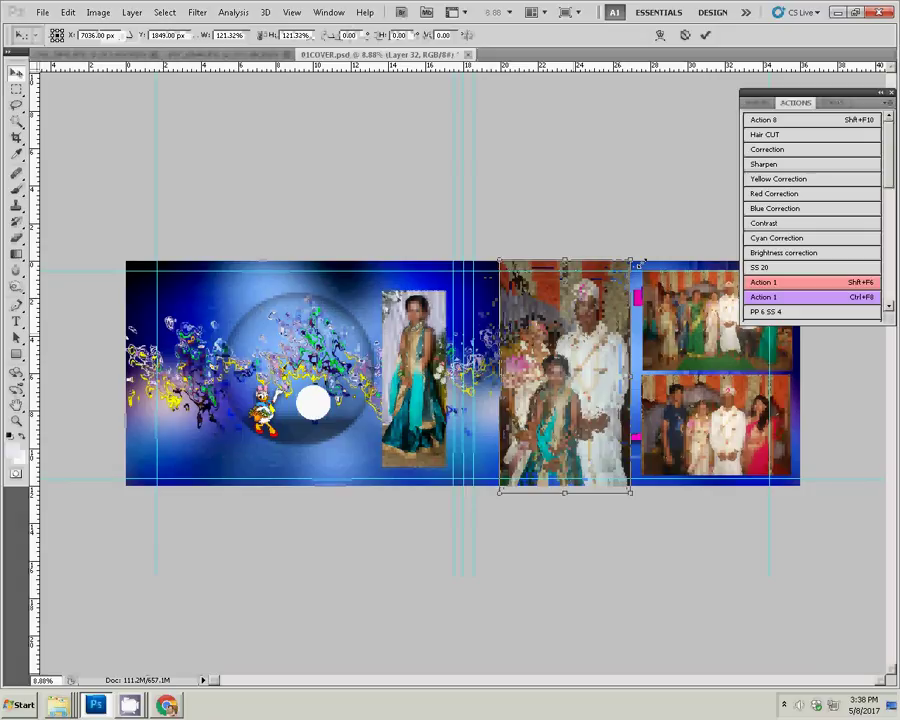
pyautogui.moveTo(581, 343); pyautogui.dragTo(572, 332)
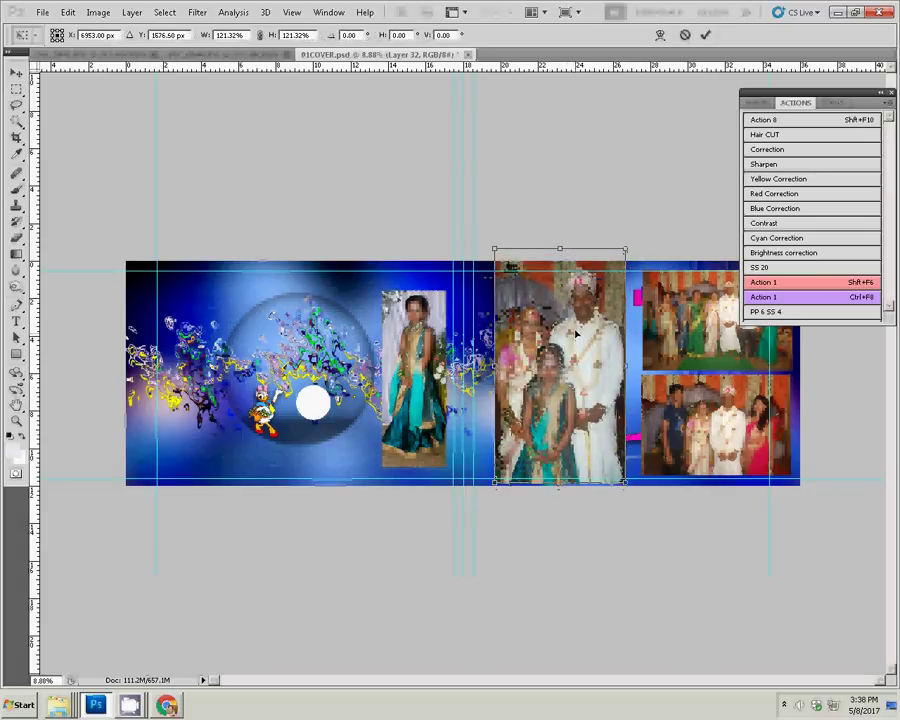
pyautogui.press('Return')
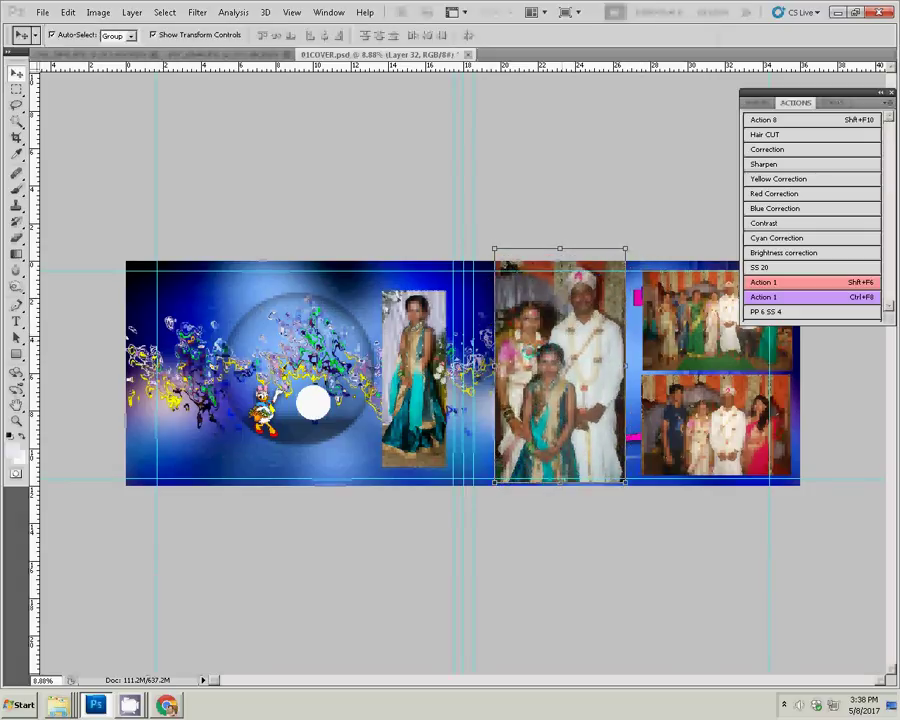
# Brighten the family photo with the Correction Levels action, white input 225.
pyautogui.click(660, 342)
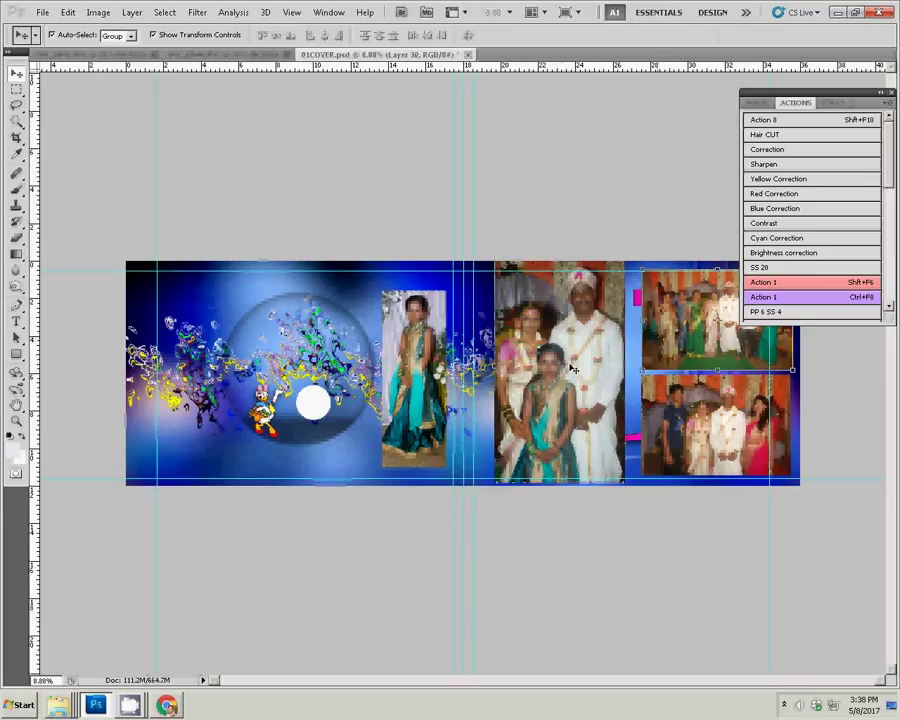
pyautogui.click(572, 368)
pyautogui.click(767, 149)
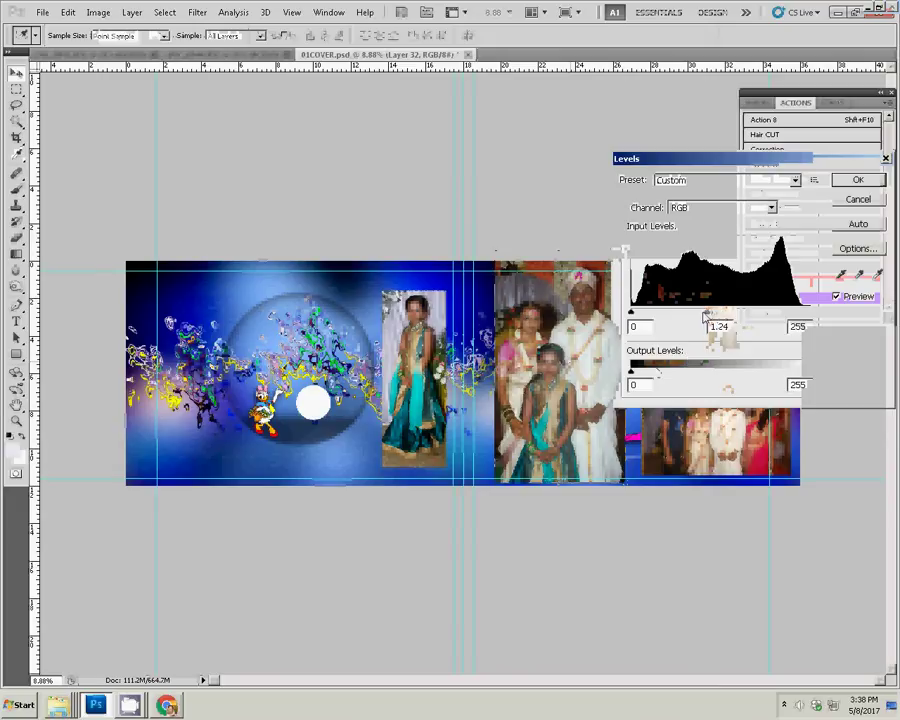
pyautogui.moveTo(808, 312); pyautogui.dragTo(788, 314)
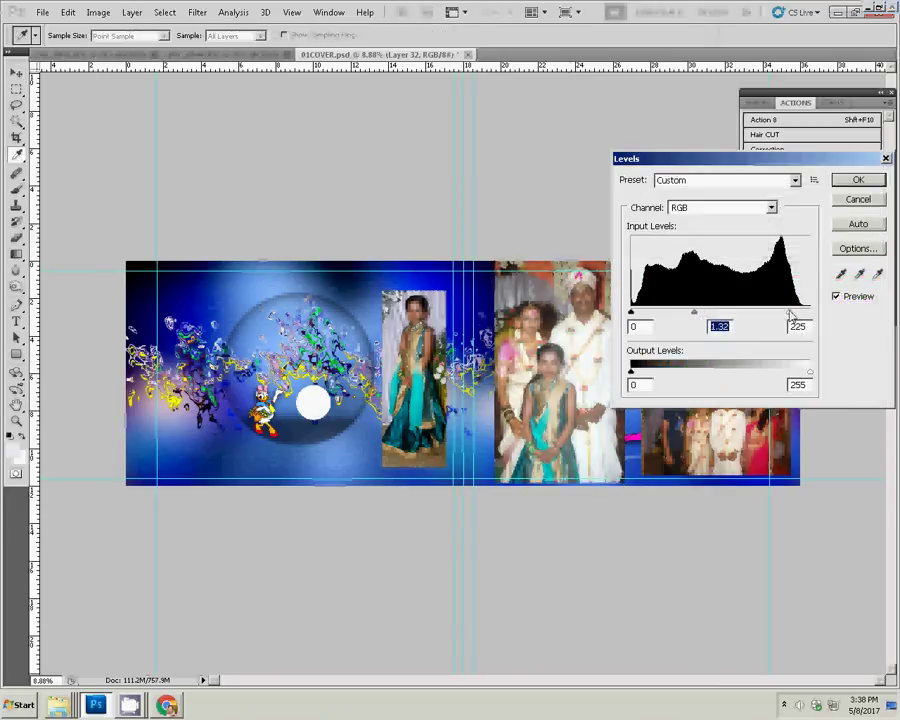
pyautogui.click(858, 180)
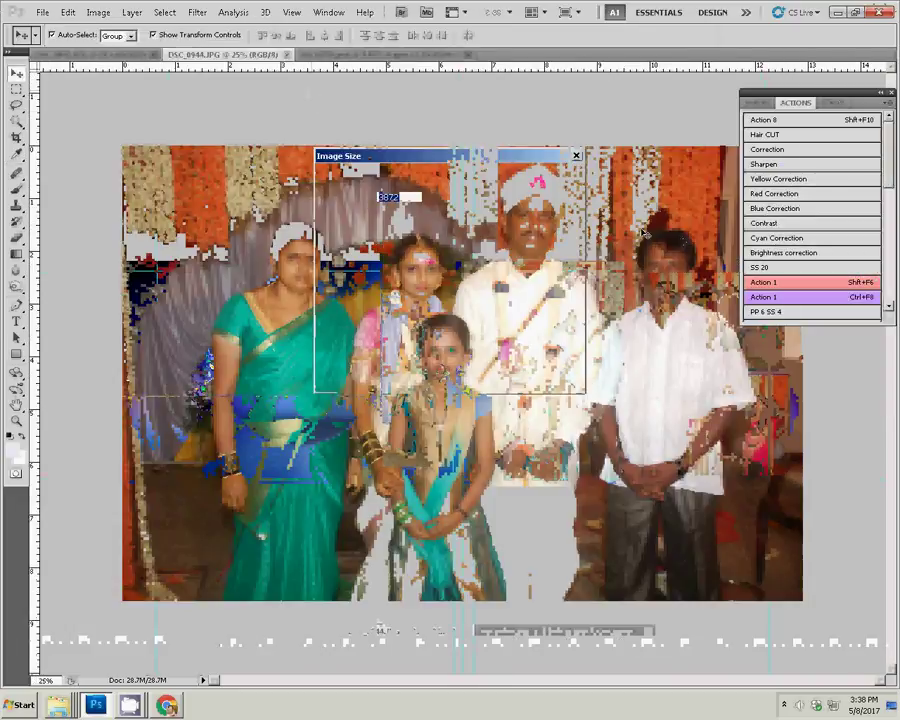
# Resize DSC_0944 to 8 inches wide and close it without saving.
pyautogui.doubleClick(381, 266)
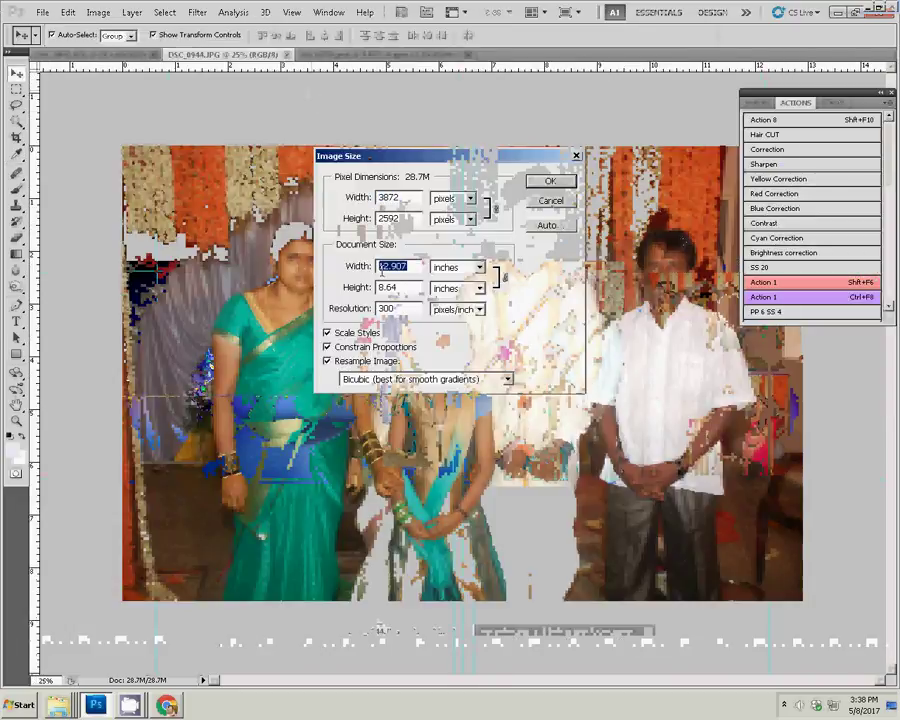
pyautogui.write('8')
pyautogui.click(565, 185)
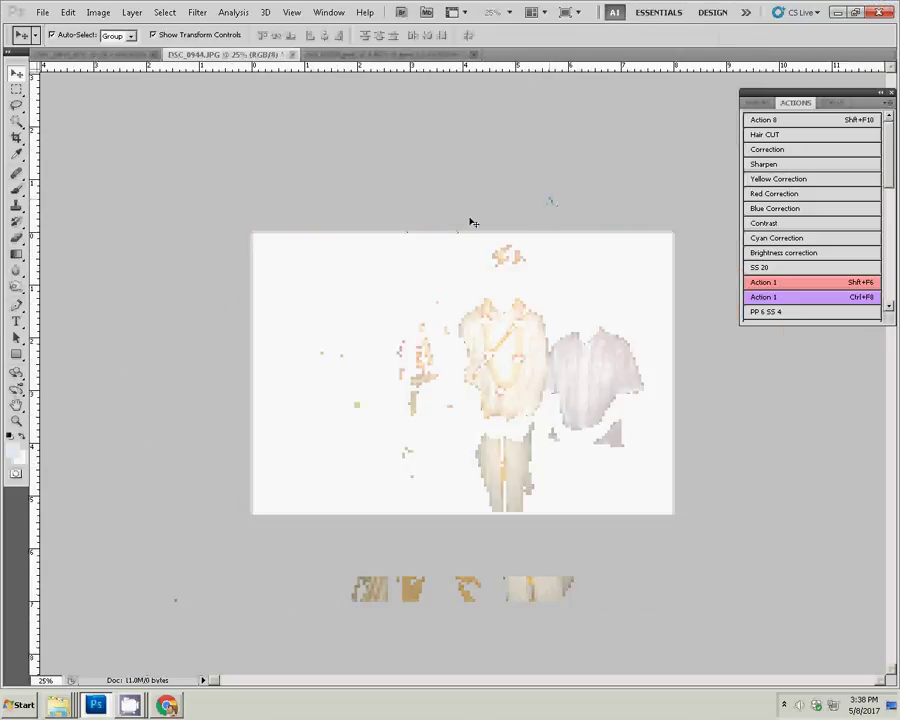
pyautogui.click(292, 54)
pyautogui.click(479, 260)
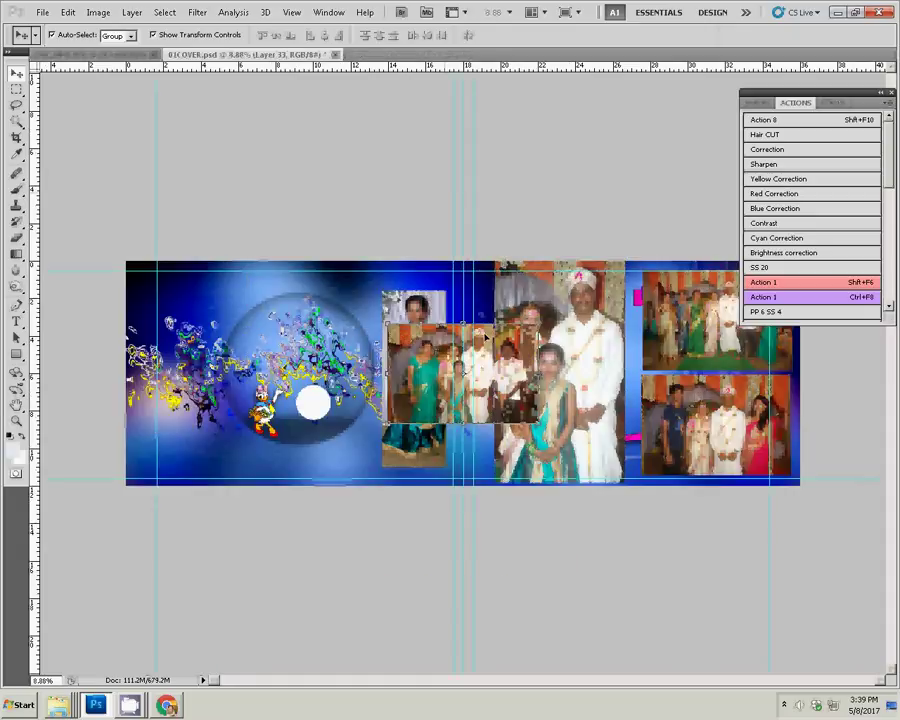
# Move the Layer 33 group photo to the top-left of the left page.
pyautogui.moveTo(484, 340); pyautogui.dragTo(233, 285)
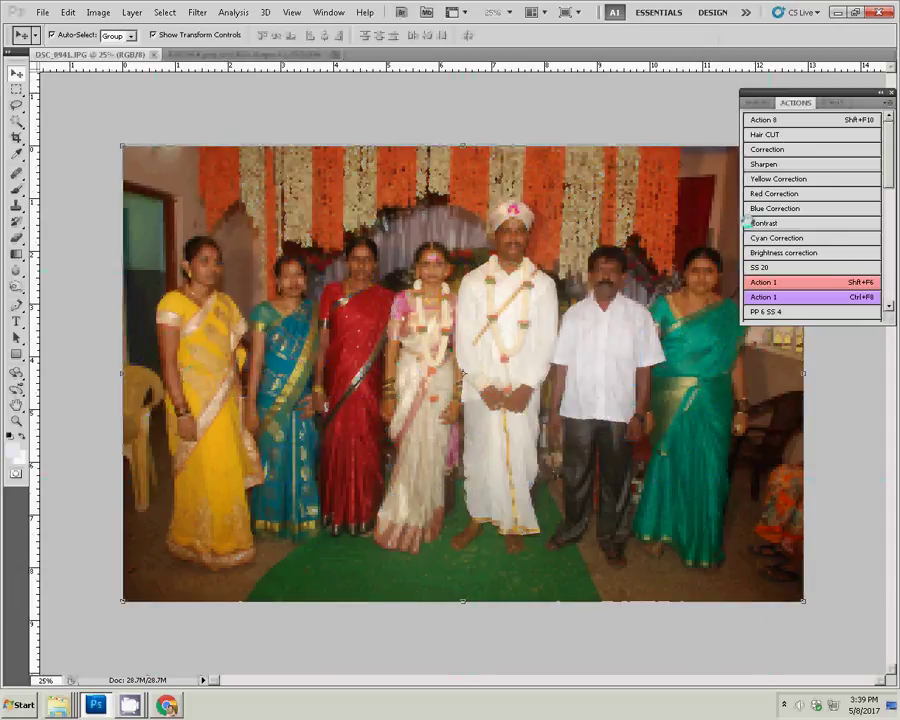
# Run the Contrast action on the DSC_0941 photo.
pyautogui.click(749, 222)
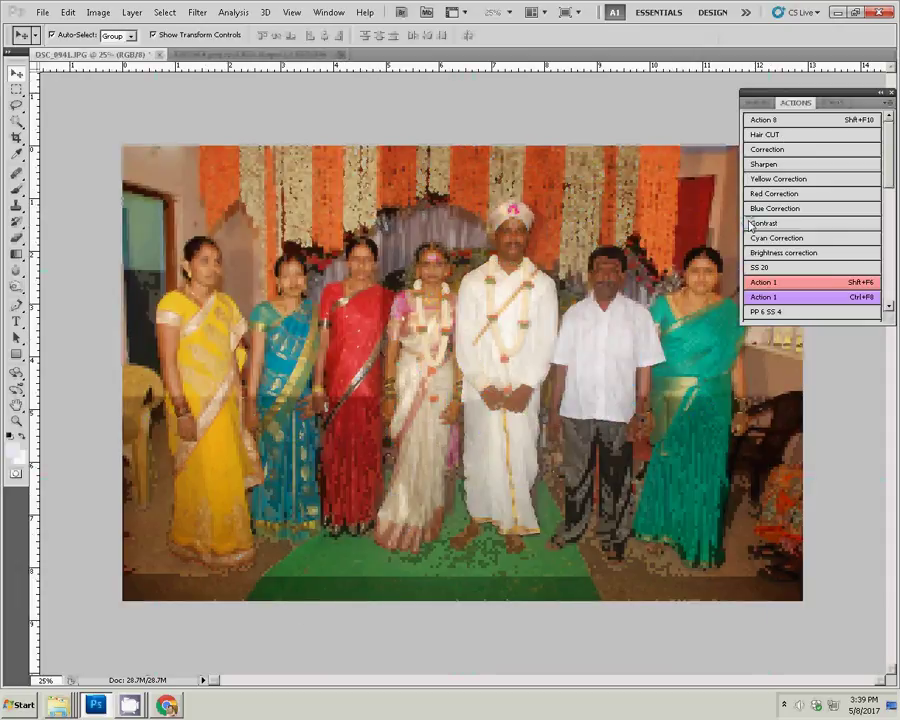
# Resize DSC_0941 to 8 inches wide, then close it discarding changes.
pyautogui.hotkey('ctrl', 'alt', 'i')
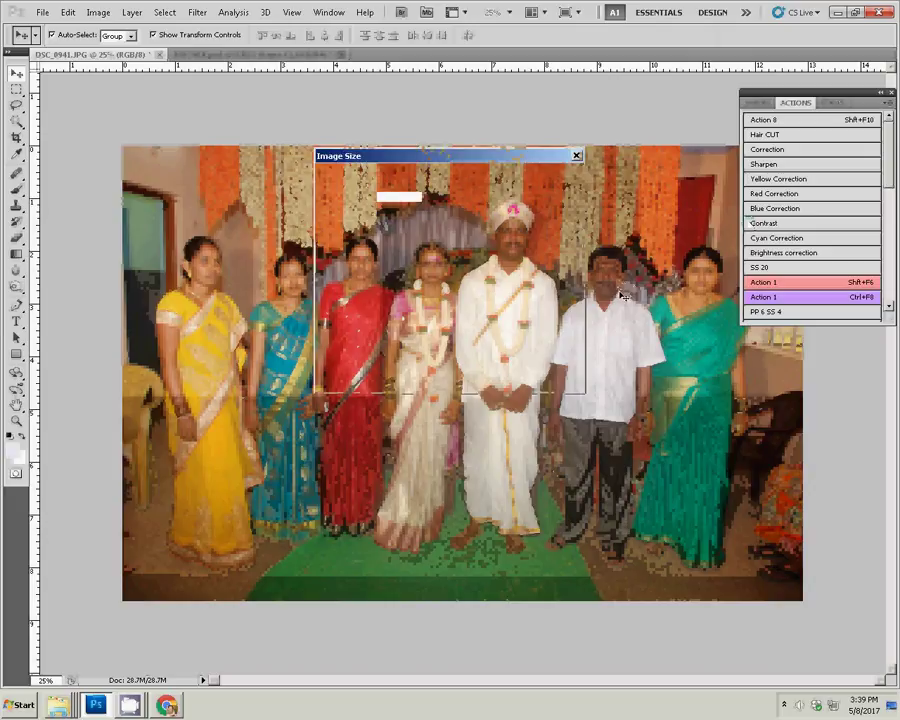
pyautogui.doubleClick(388, 266)
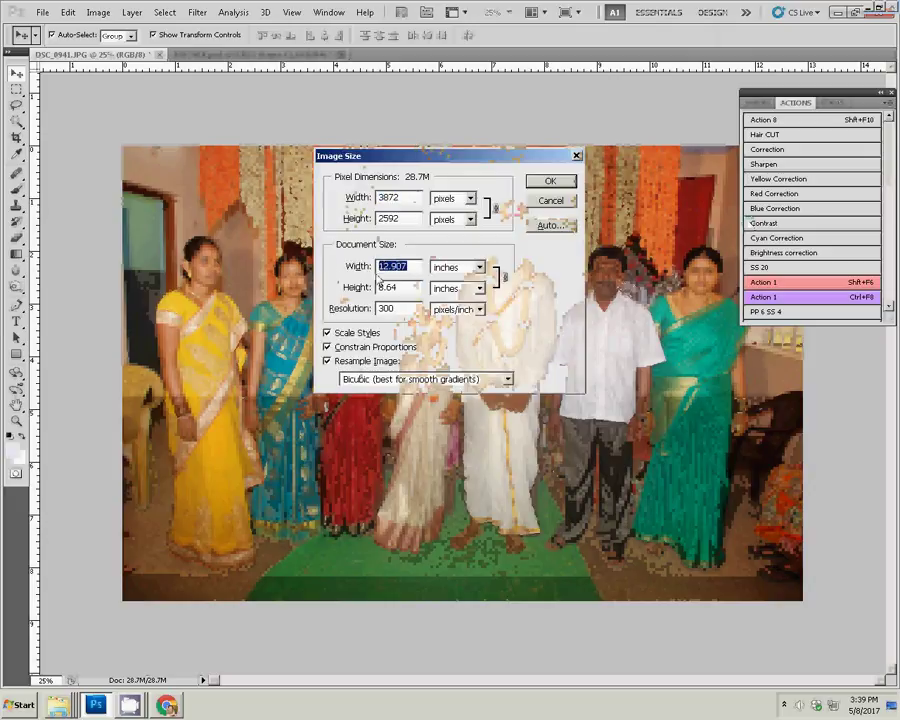
pyautogui.write('8')
pyautogui.click(550, 185)
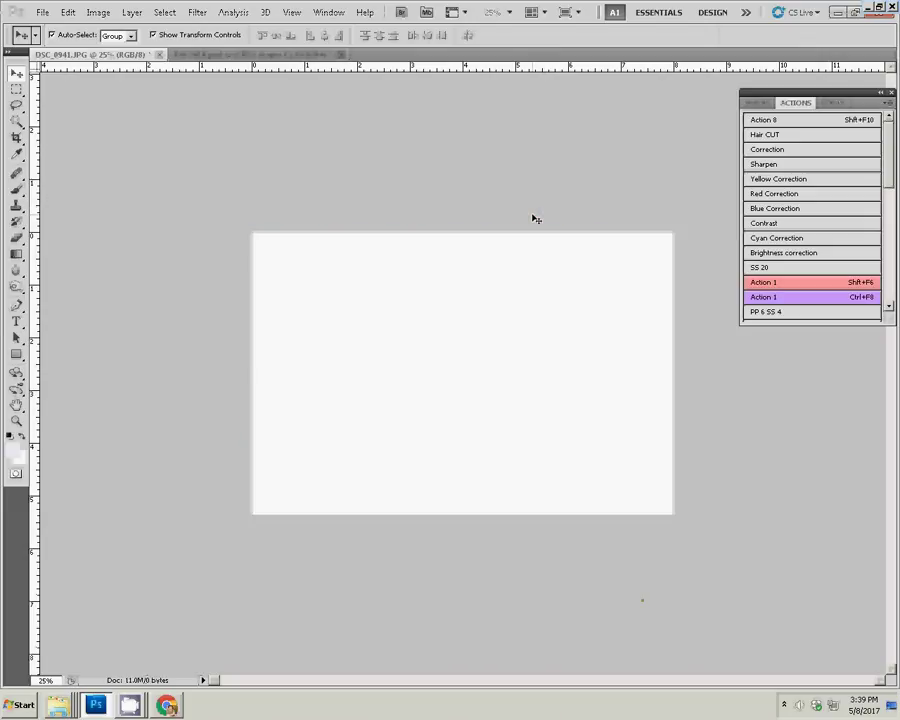
pyautogui.hotkey('ctrl', 'w')
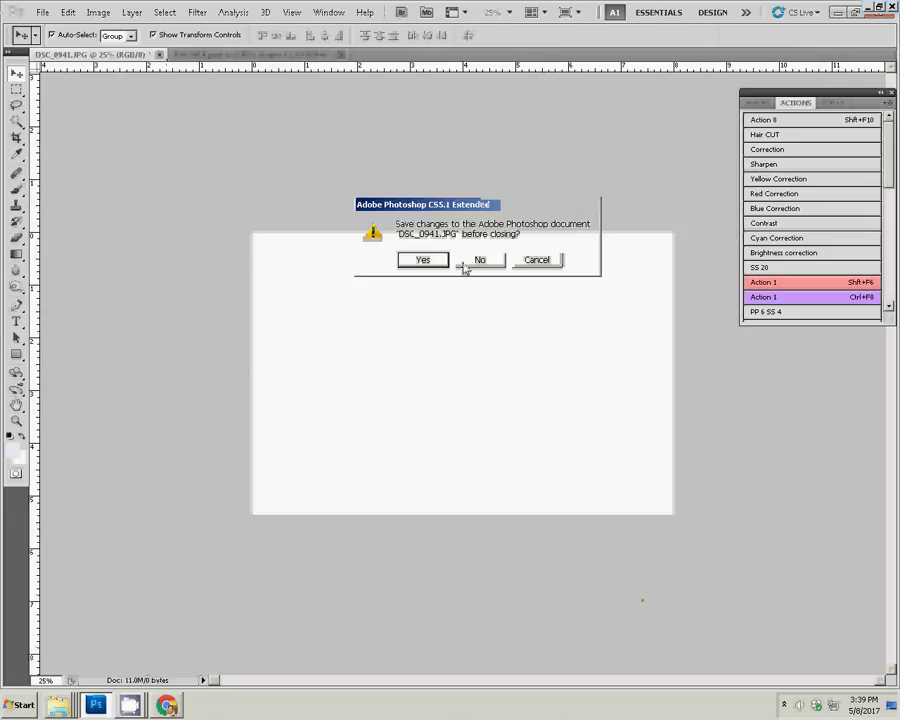
pyautogui.click(472, 258)
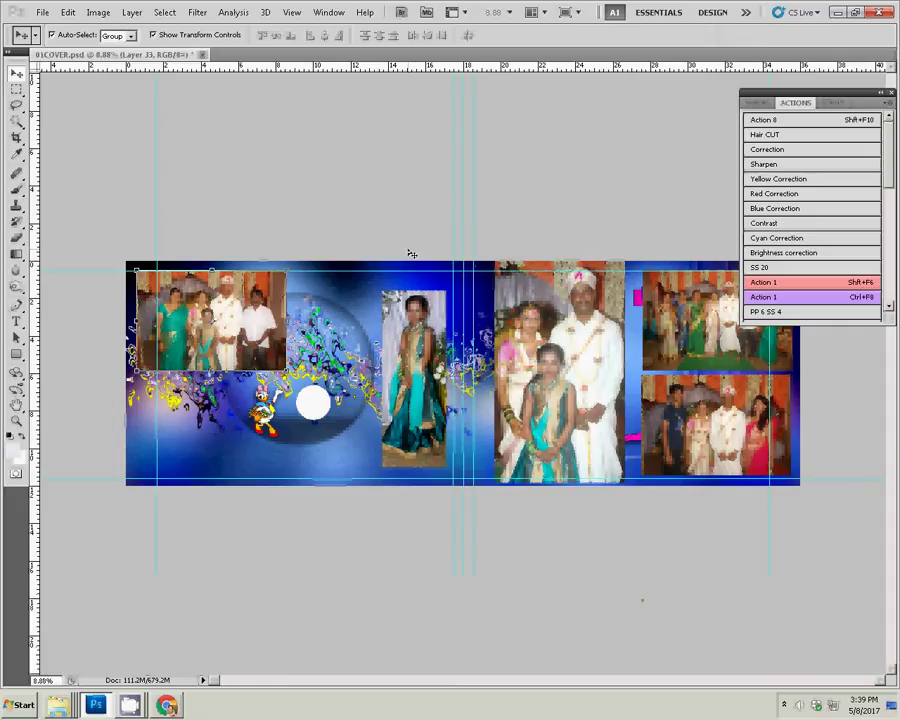
# Paste the DSC_0941 group photo below the top-left photo and float the album window.
pyautogui.hotkey('ctrl', 'v')
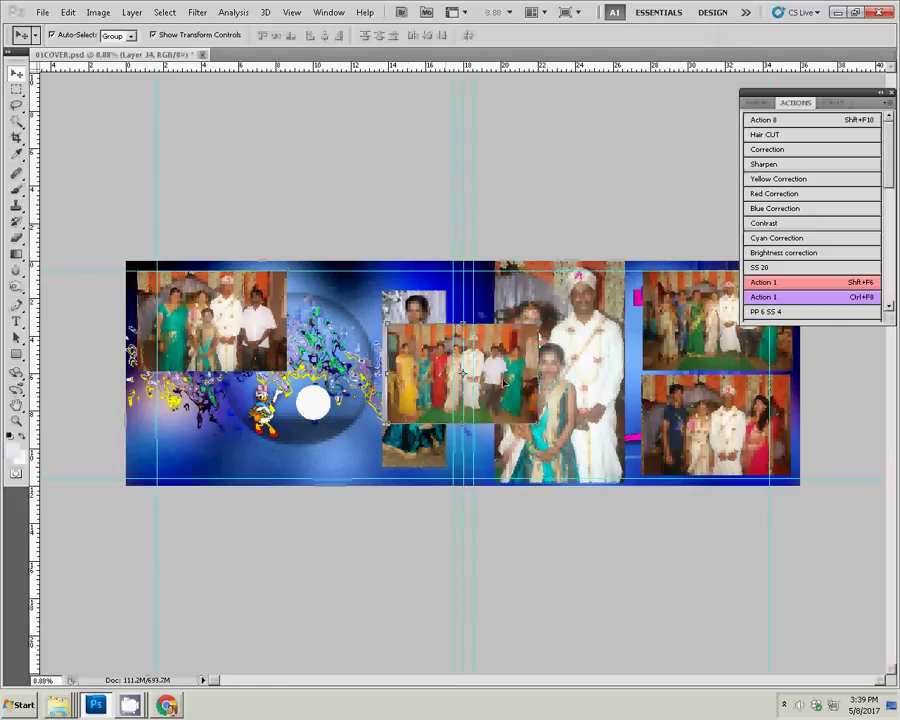
pyautogui.moveTo(515, 340); pyautogui.dragTo(260, 387)
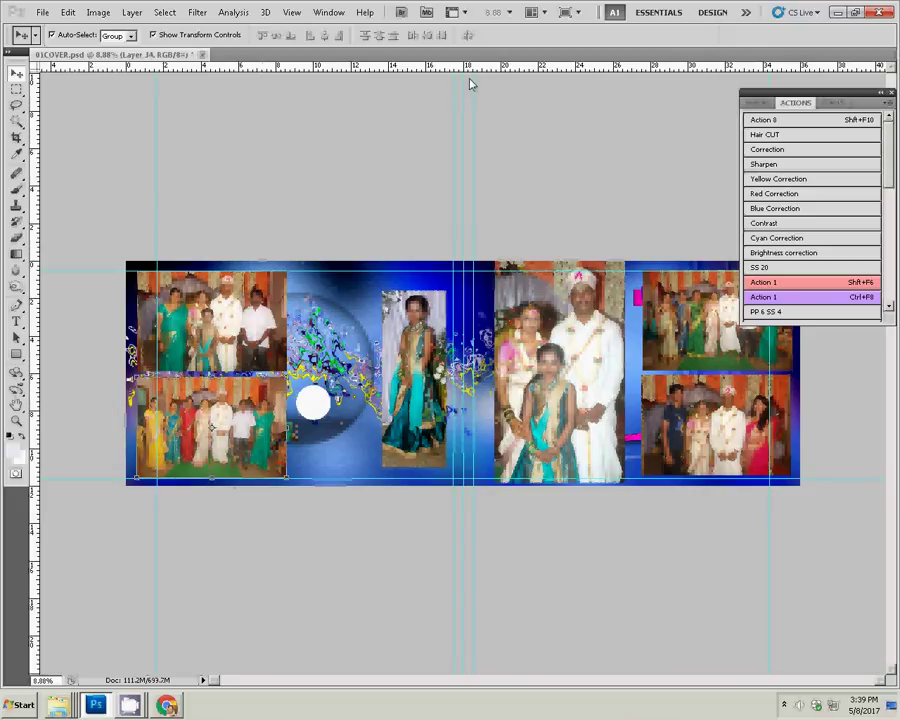
pyautogui.moveTo(472, 80); pyautogui.dragTo(478, 84)
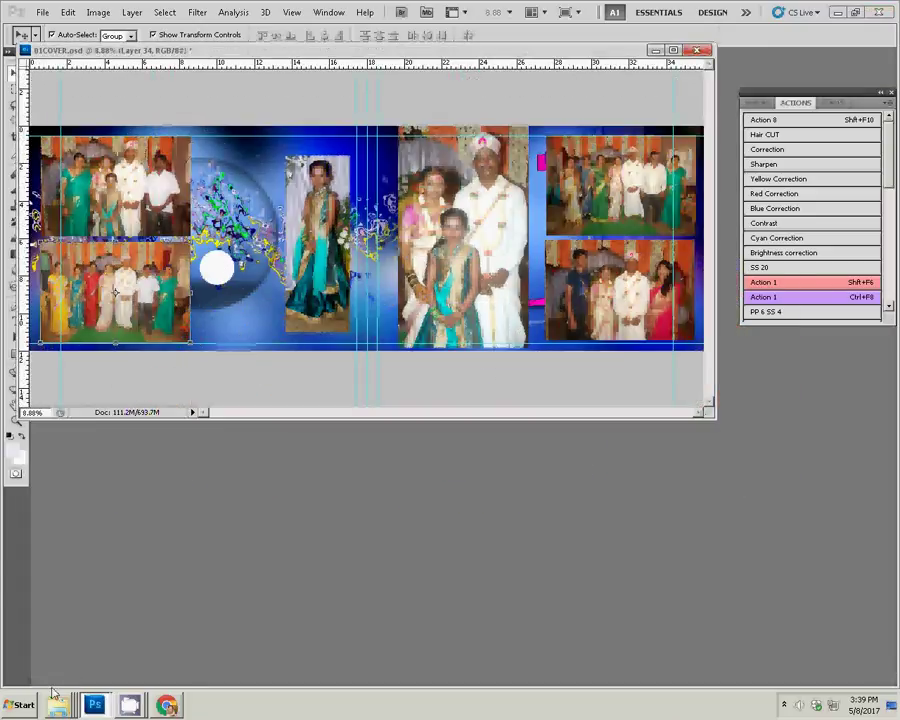
# Bring up the Explorer taskbar list of recently used photo folders.
pyautogui.rightClick(53, 692)
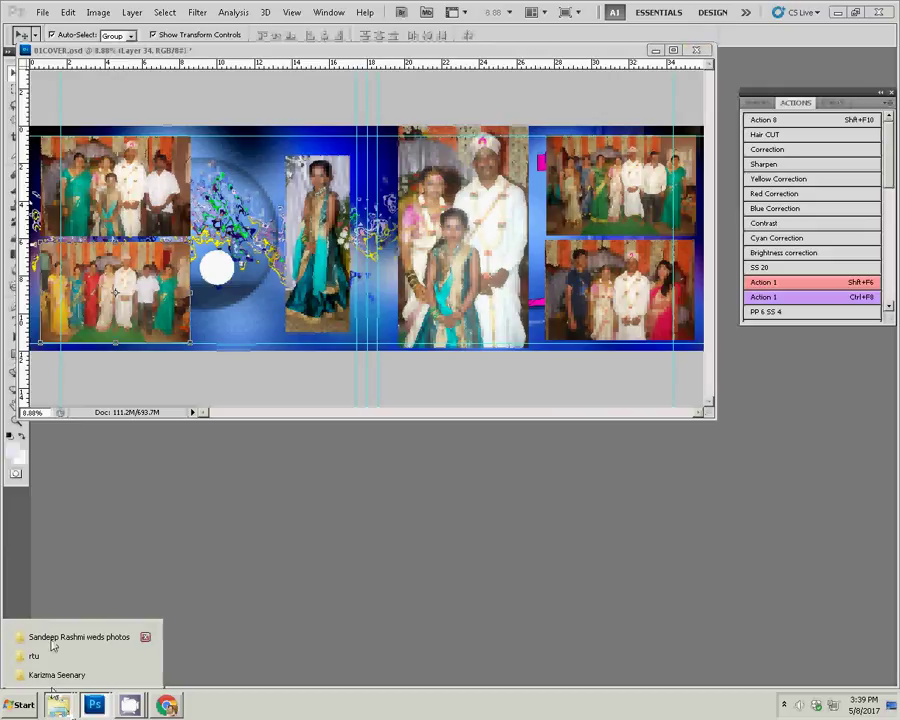
pyautogui.click(418, 628)
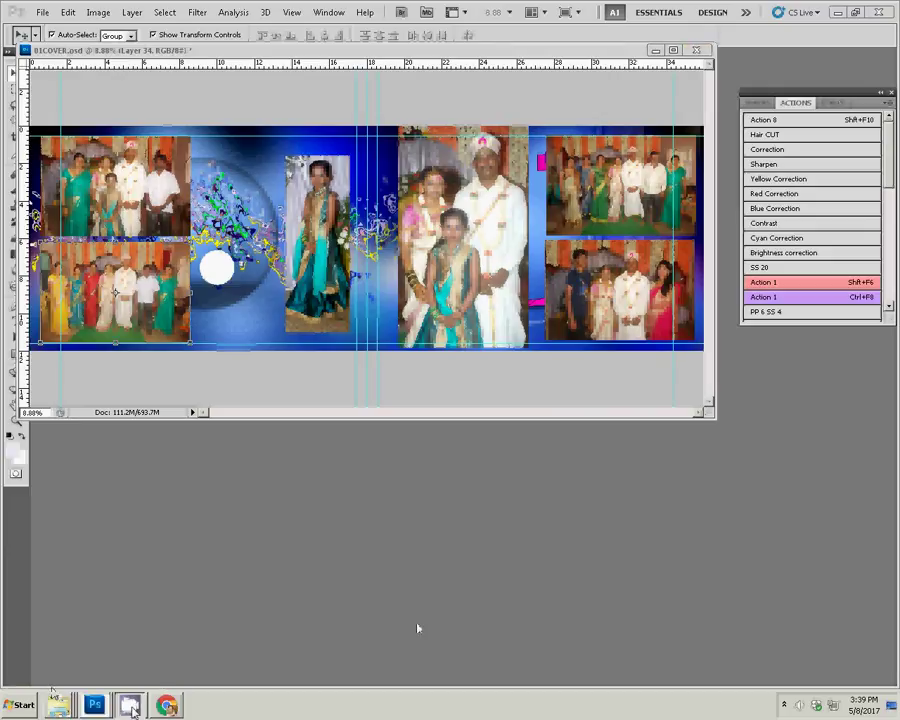
pyautogui.moveTo(129, 705)
pyautogui.click(128, 662)
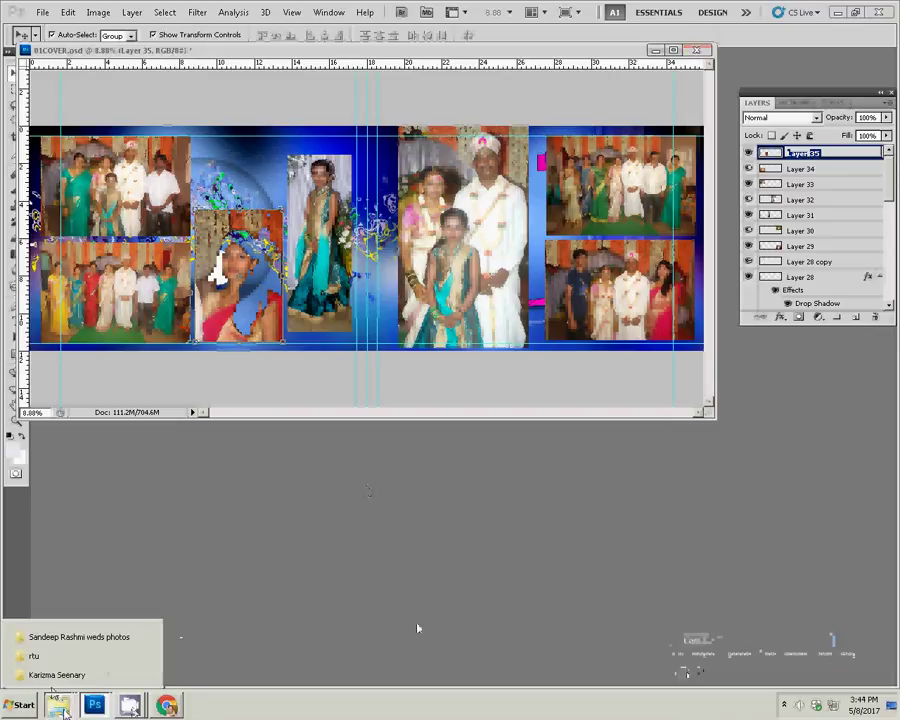
# Open the wedding photos folder and open DSC_0910 in Photoshop.
pyautogui.click(70, 637)
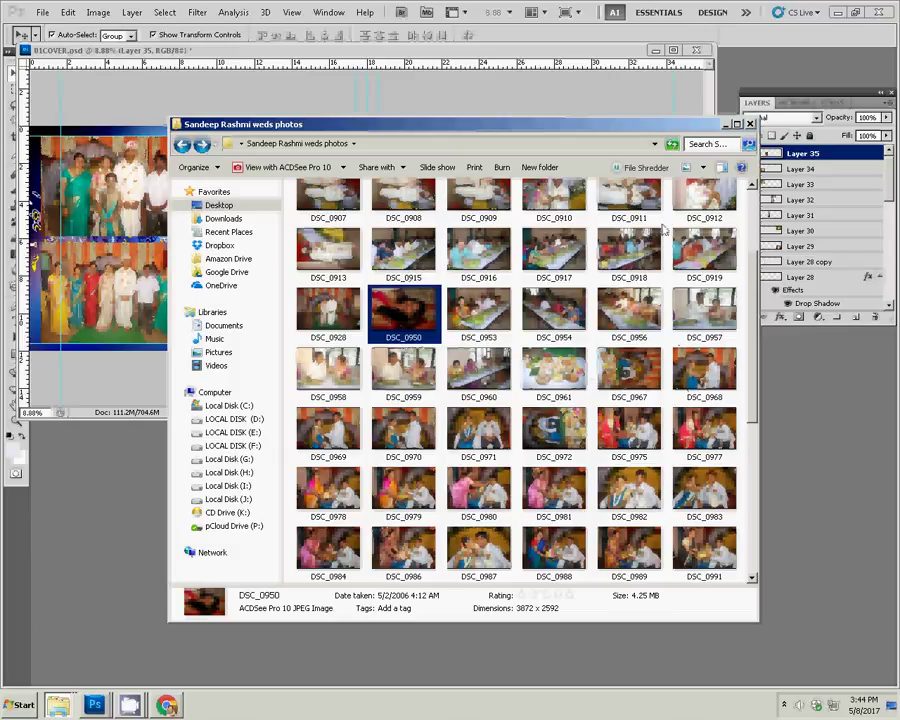
pyautogui.click(550, 205)
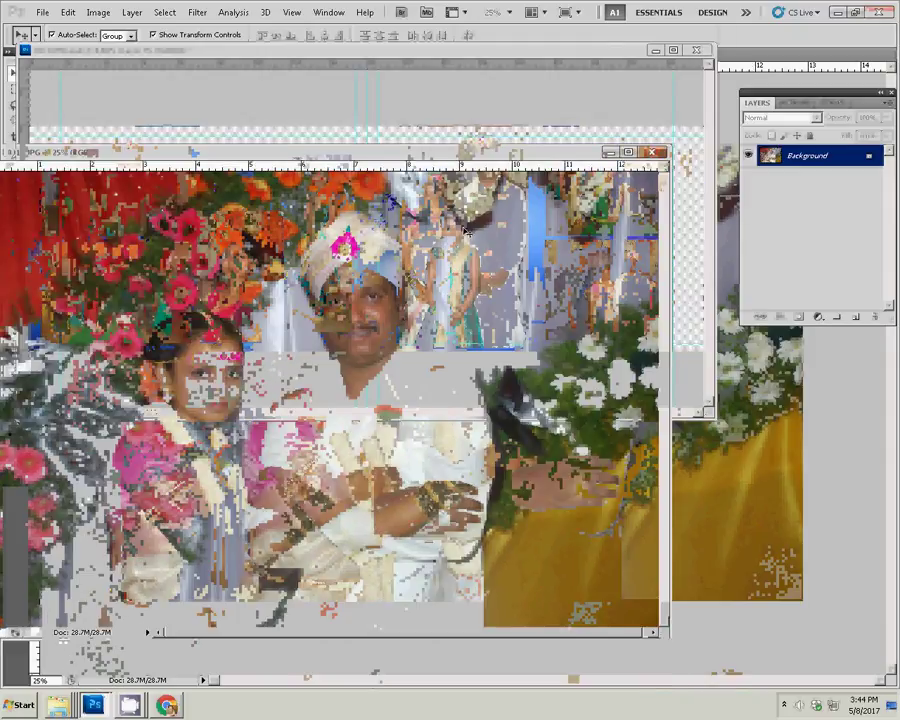
# Resize DSC_0910 to 3 inches wide (900 × 602 px at 300 ppi).
pyautogui.hotkey('ctrl', 'alt', 'i')
pyautogui.doubleClick(392, 267)
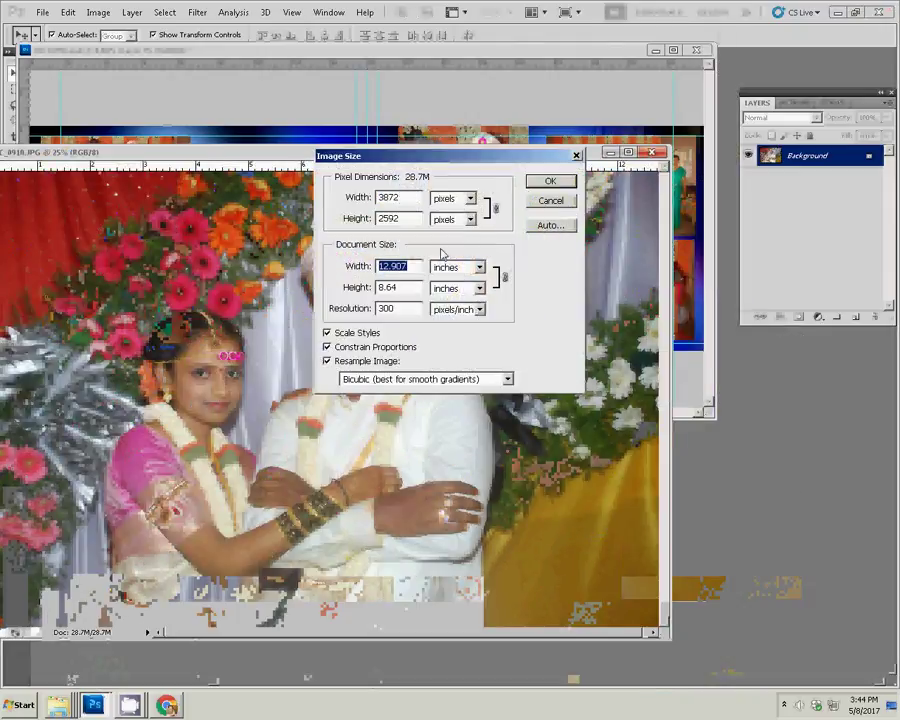
pyautogui.write('3')
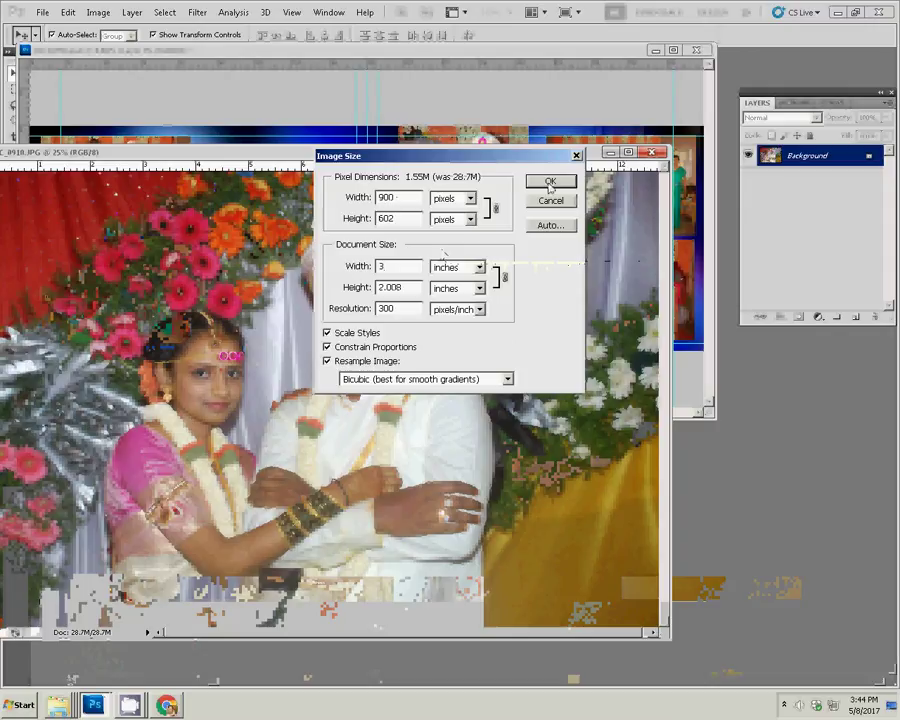
pyautogui.click(549, 187)
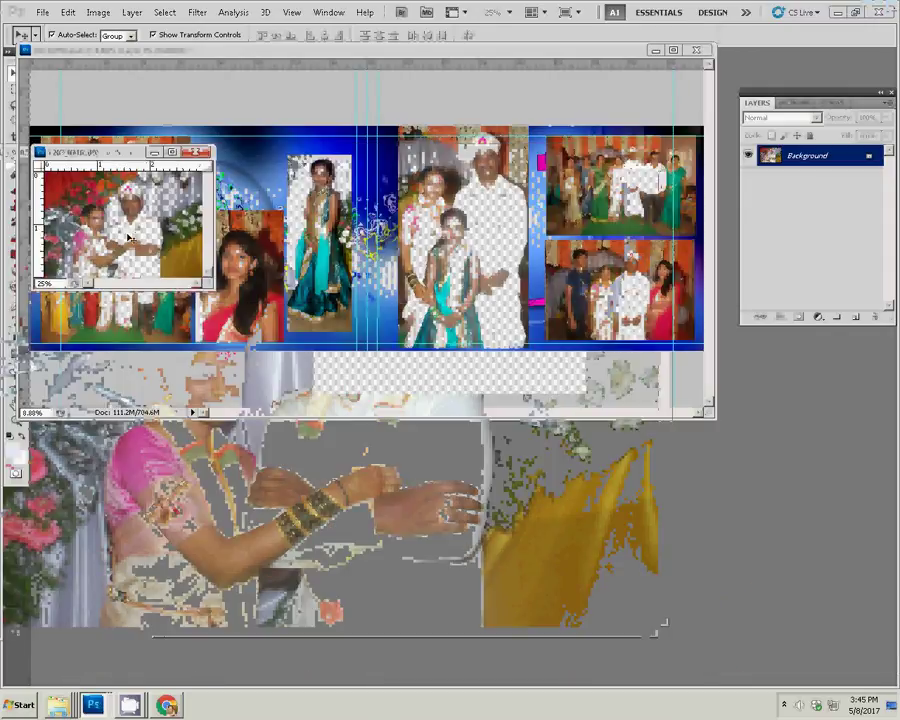
# Fit the couple photo on screen and show the Actions panel.
pyautogui.press('z')
pyautogui.rightClick(132, 234)
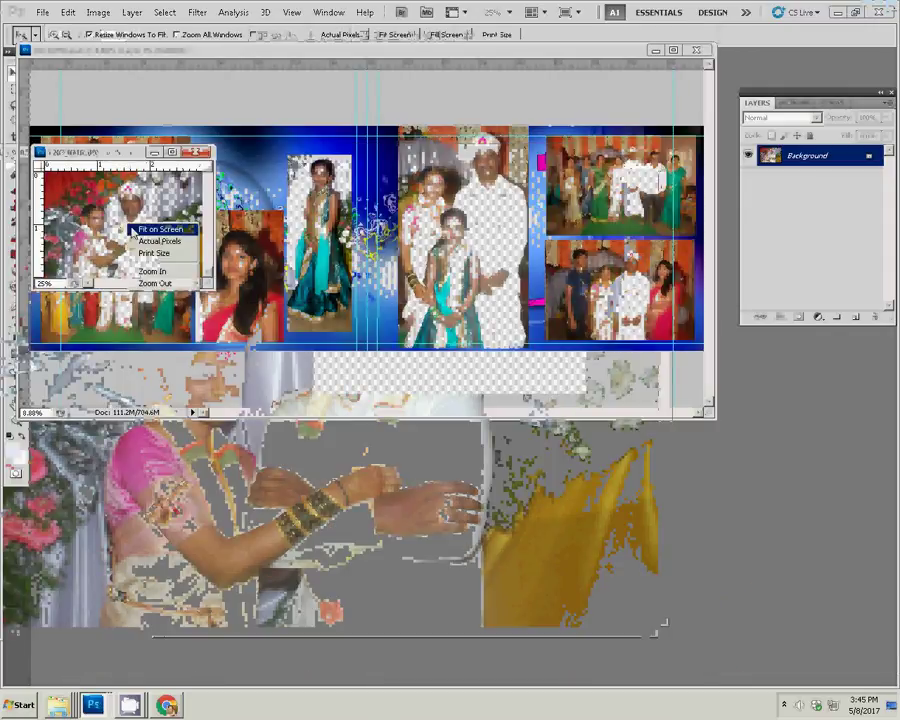
pyautogui.click(136, 230)
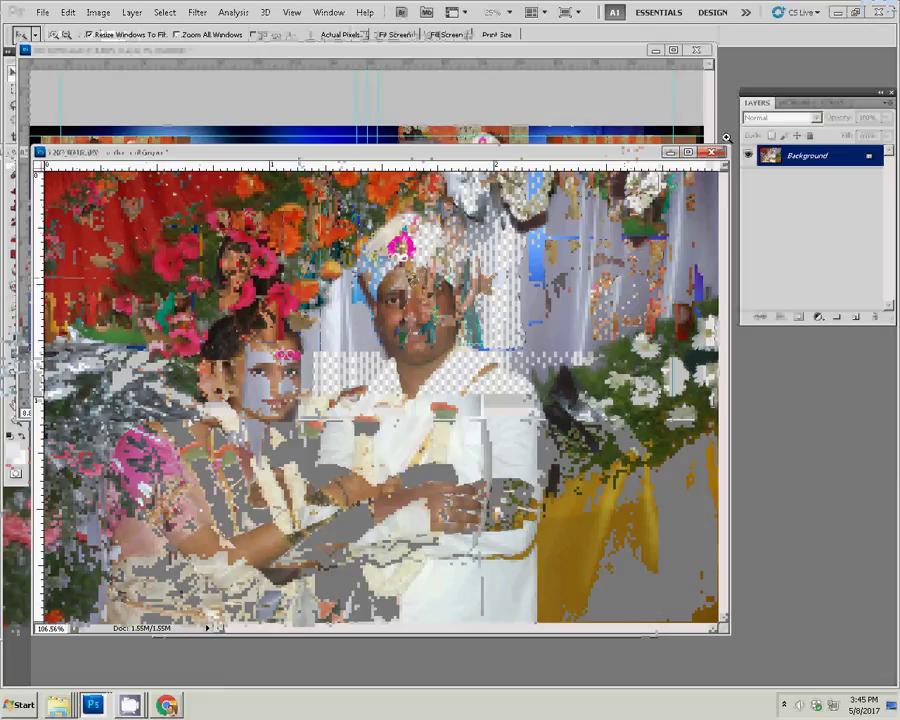
pyautogui.click(803, 103)
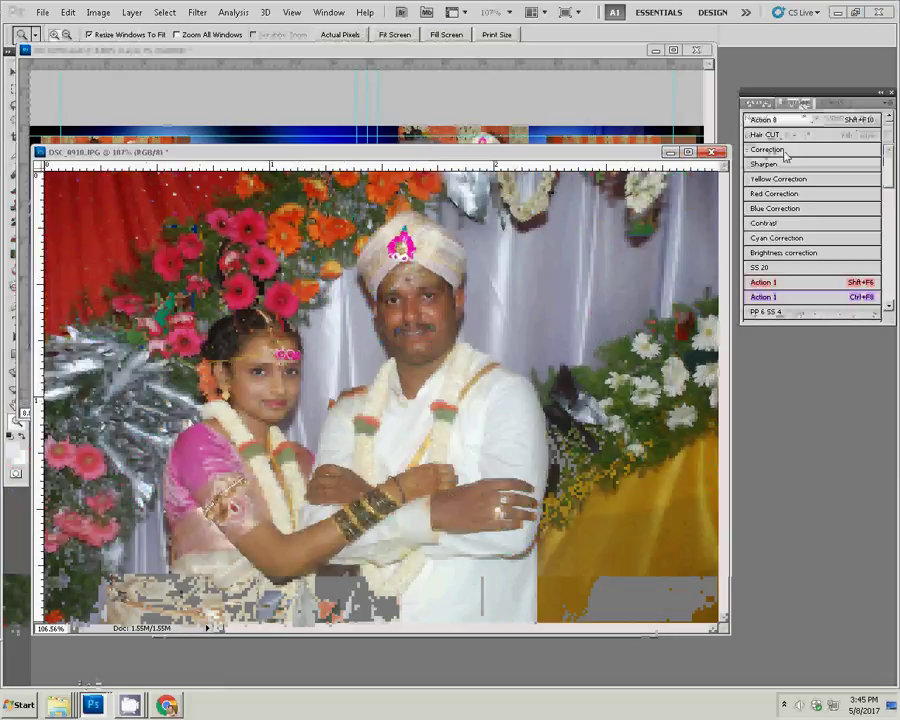
# Run Action 1 on the DSC_0910 couple portrait and switch back to the album cover.
pyautogui.click(820, 285)
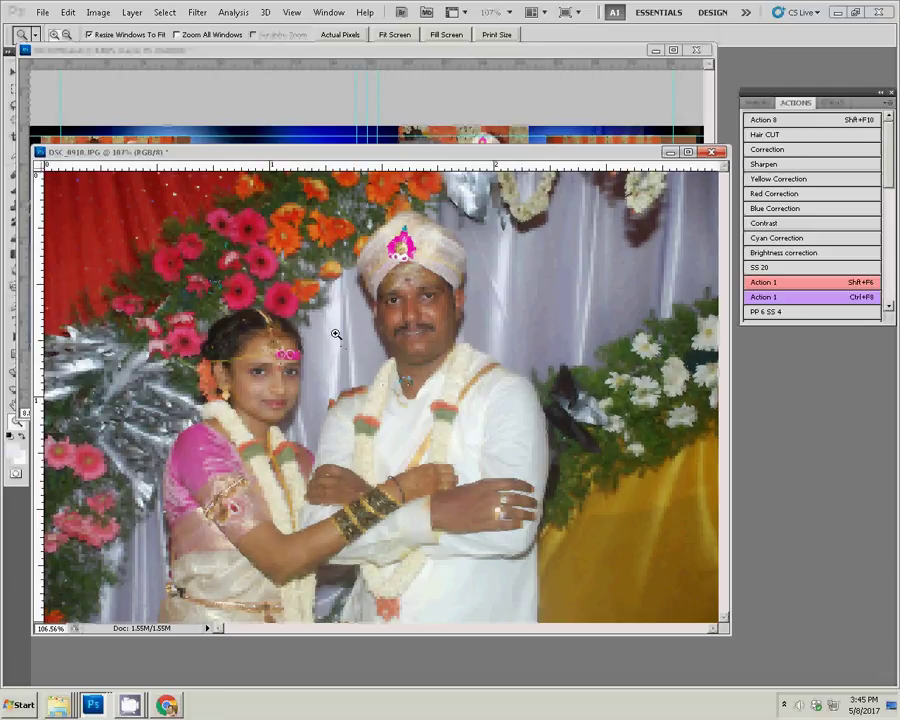
pyautogui.press('v')
pyautogui.hotkey('ctrl', 'Tab')
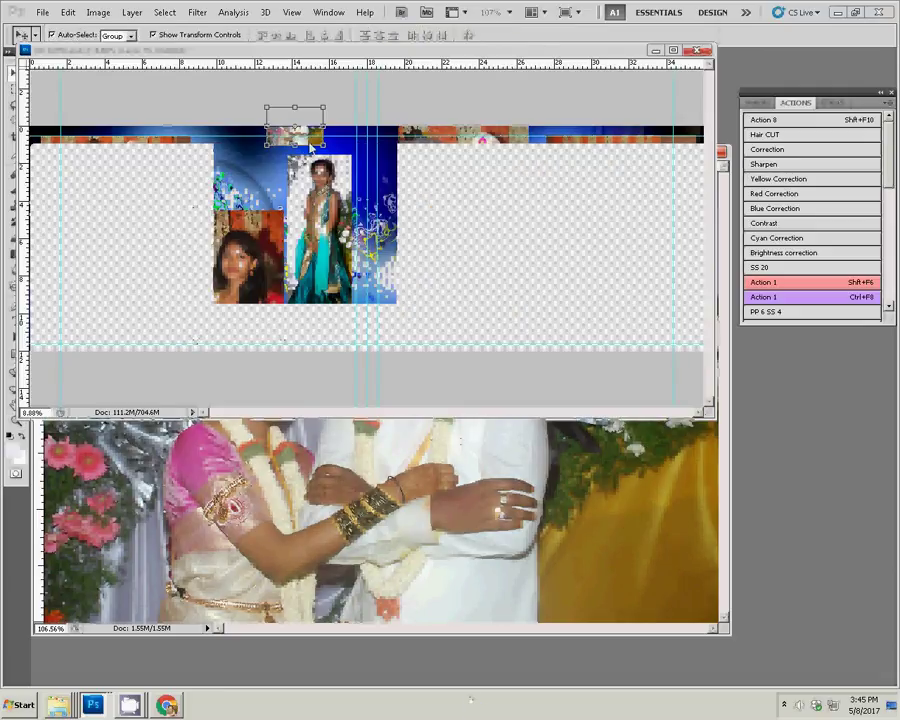
# Place the couple photo on the spread and scale it to about 160% to fill the upper gap.
pyautogui.moveTo(310, 147); pyautogui.dragTo(255, 204)
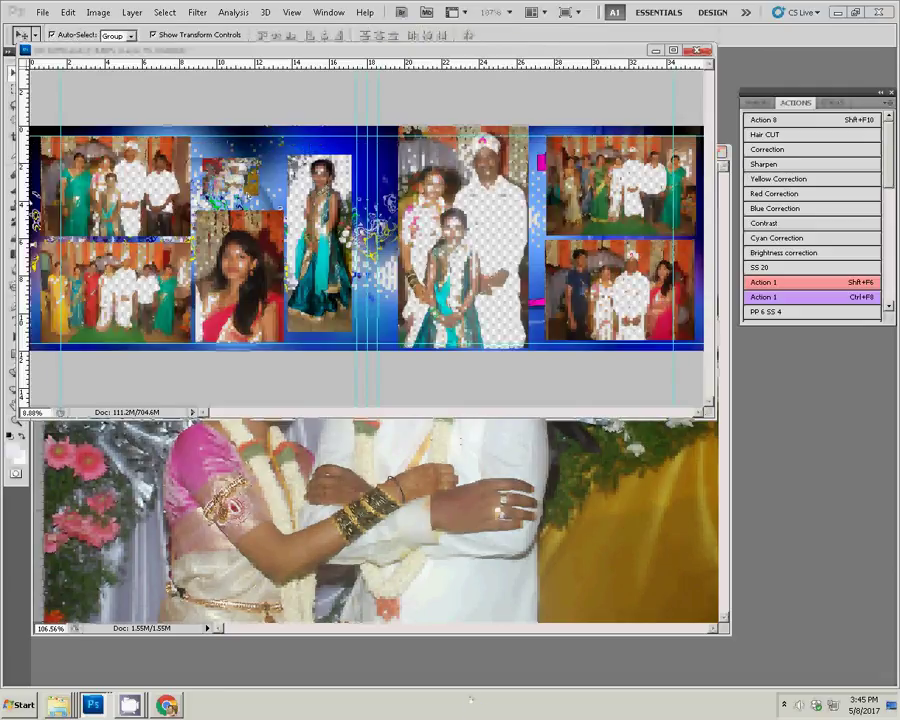
pyautogui.hotkey('ctrl', 't')
pyautogui.moveTo(200, 156); pyautogui.dragTo(190, 150)
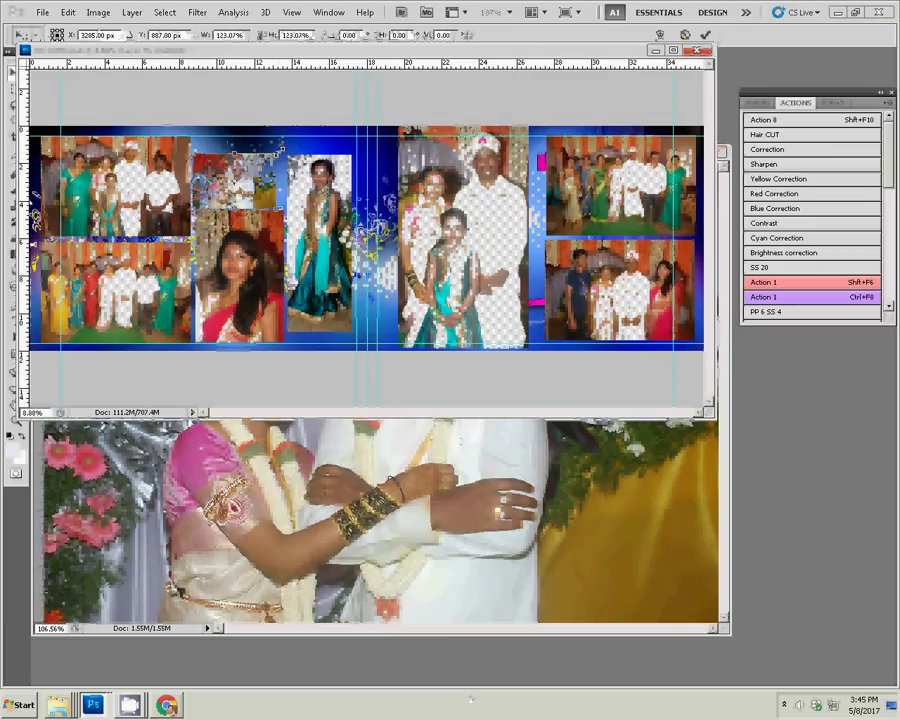
pyautogui.moveTo(282, 153)
pyautogui.mouseDown()
pyautogui.moveTo(287, 145)
pyautogui.moveTo(249, 163)
pyautogui.mouseUp()
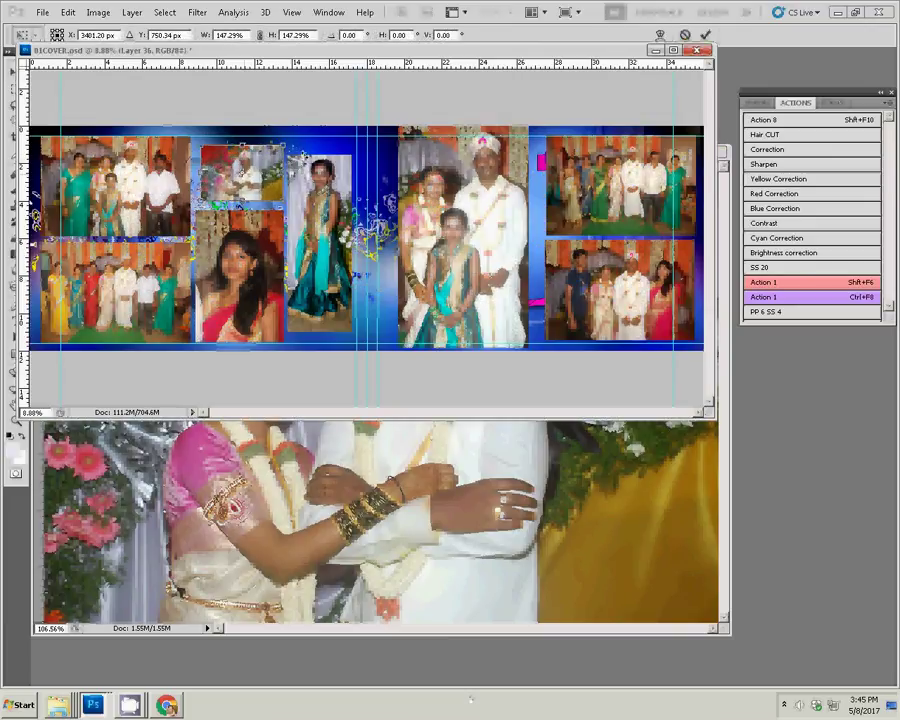
pyautogui.moveTo(284, 147); pyautogui.dragTo(291, 138)
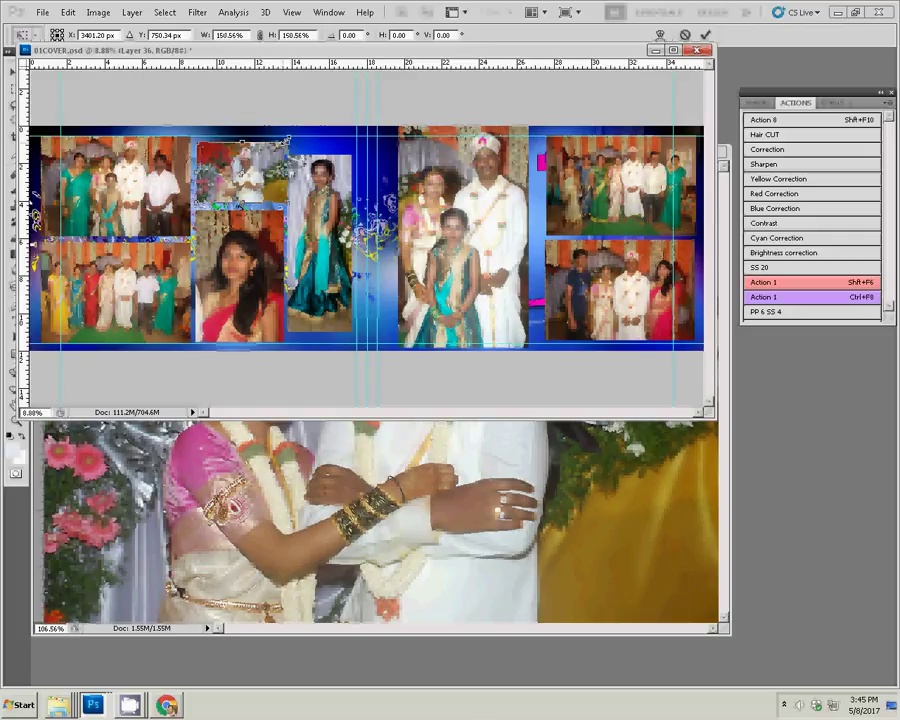
pyautogui.press('Return')
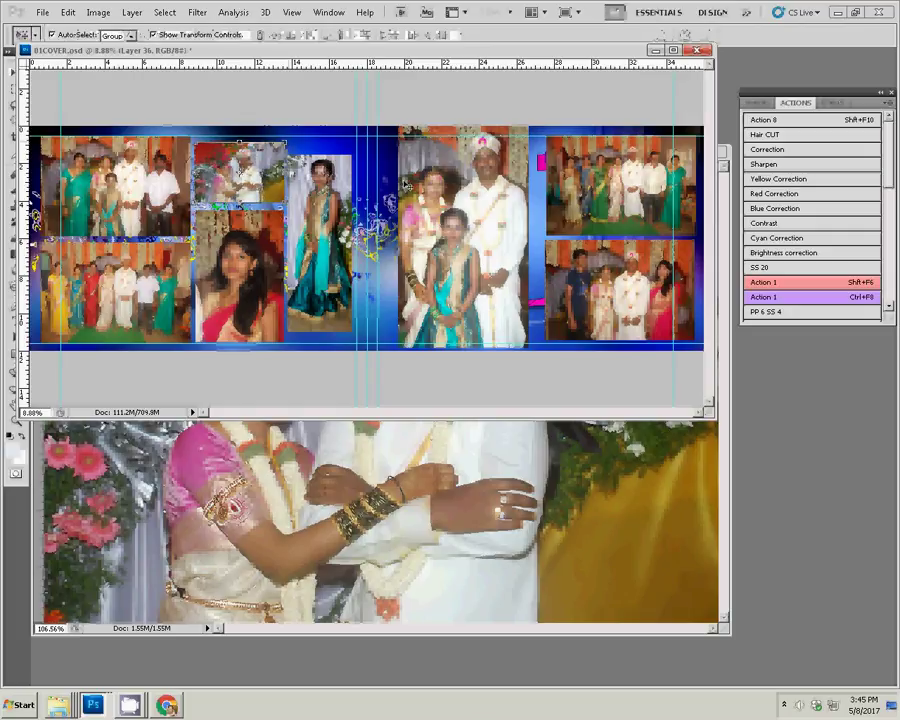
# Close the original DSC_0910 photo, answering the save prompt.
pyautogui.click(726, 171)
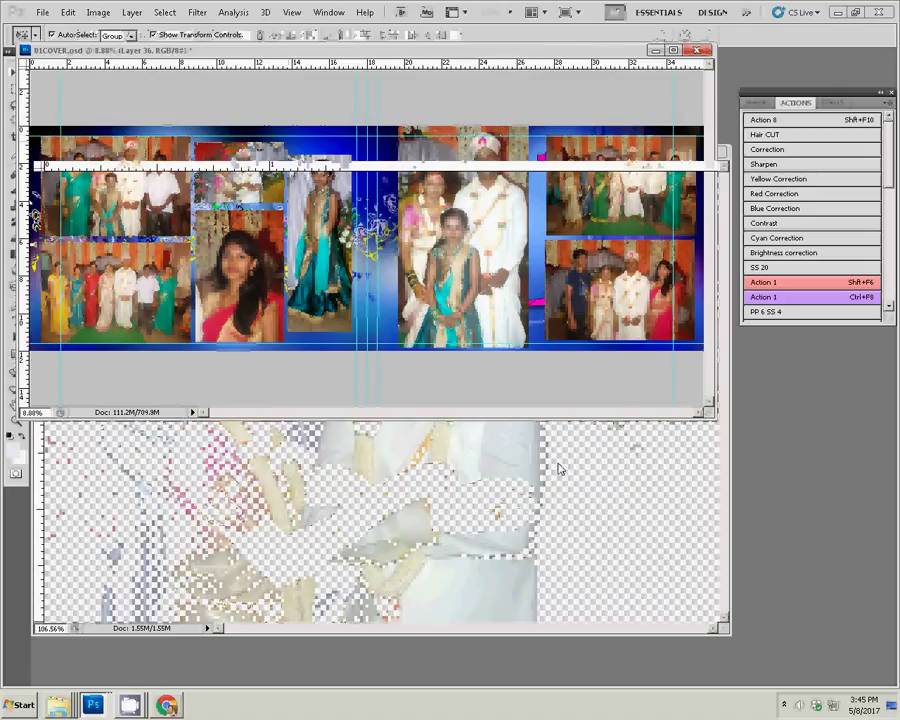
pyautogui.click(720, 153)
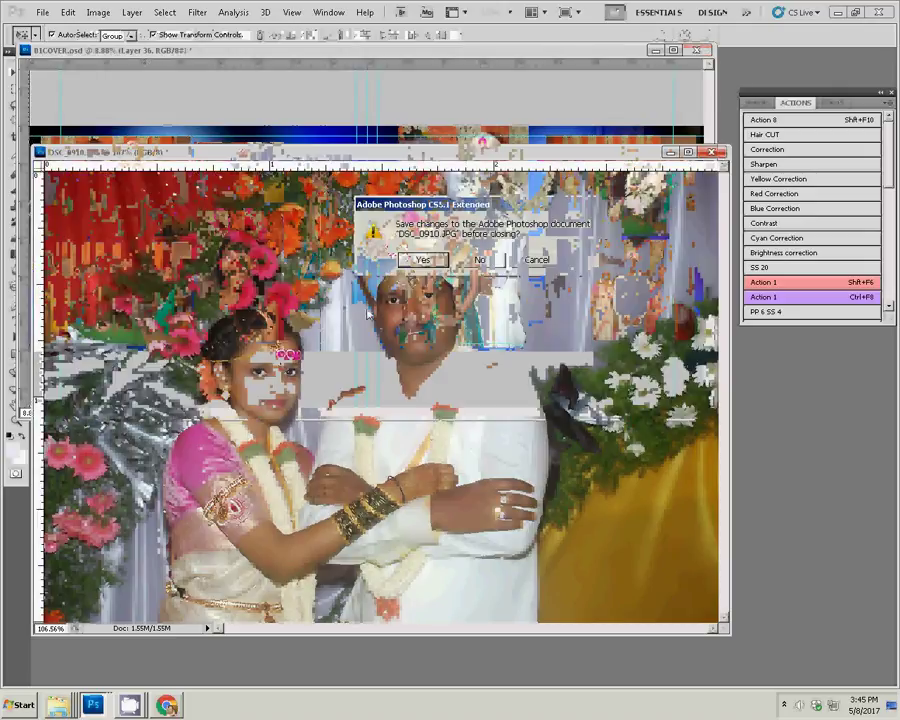
pyautogui.click(478, 257)
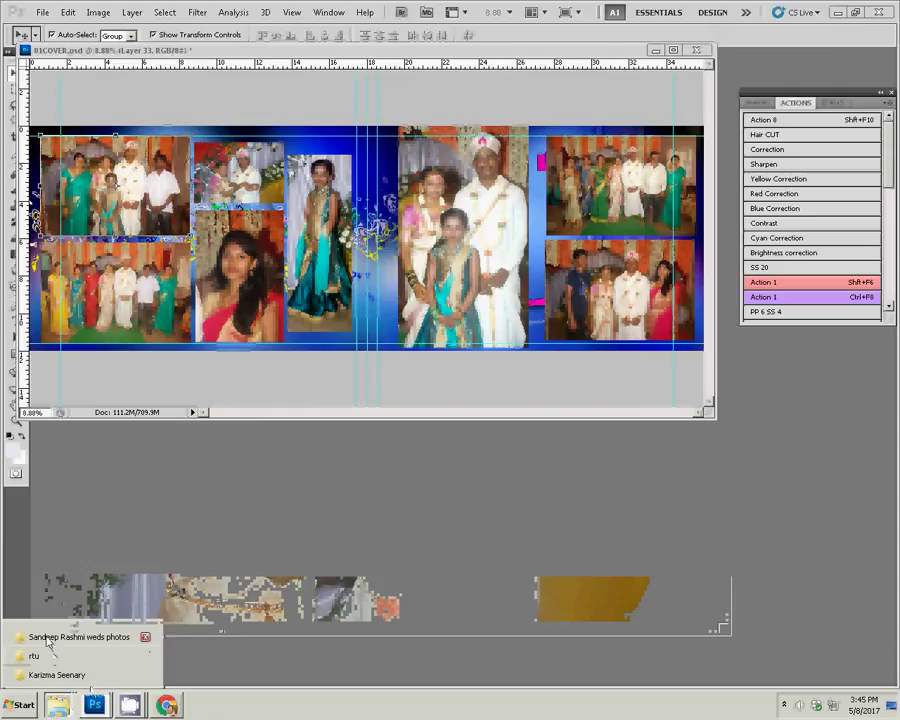
pyautogui.click(78, 637)
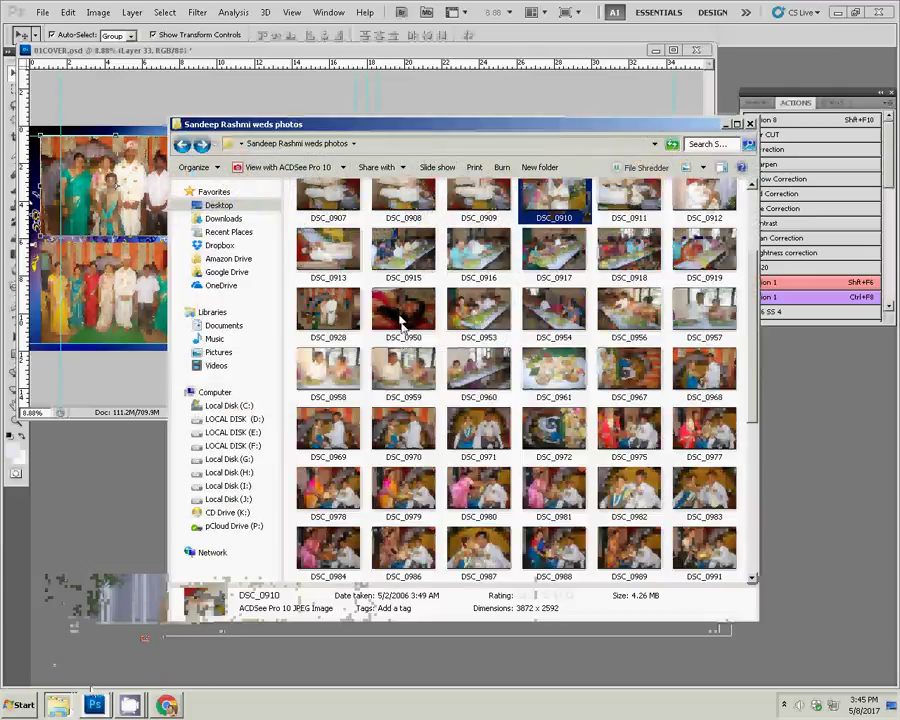
pyautogui.keyDown('ctrl'); pyautogui.click(400, 318); pyautogui.keyUp('ctrl')
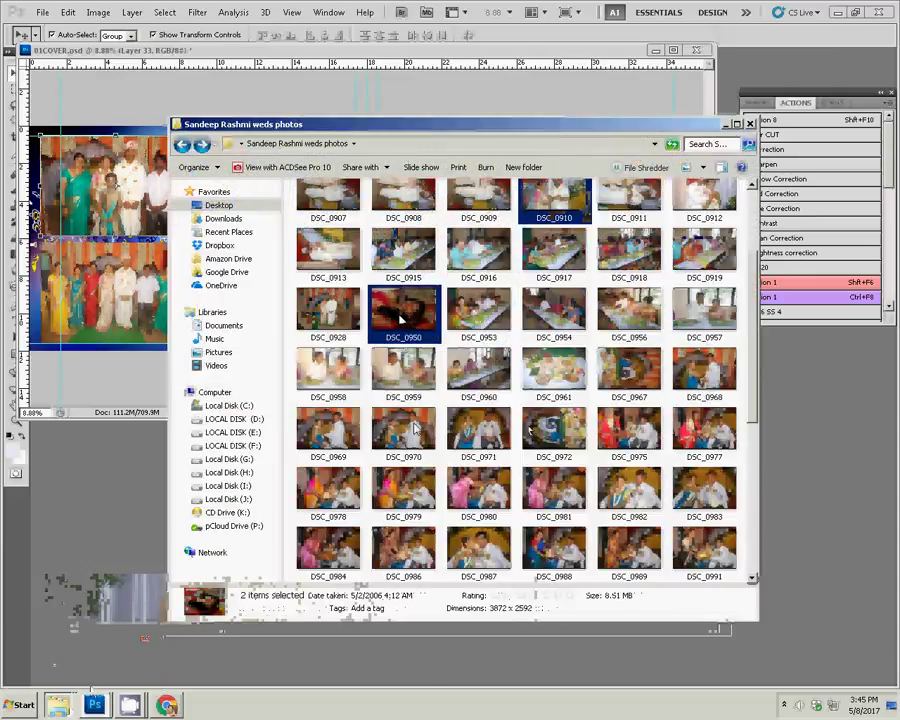
pyautogui.scroll(3, 590, 302)
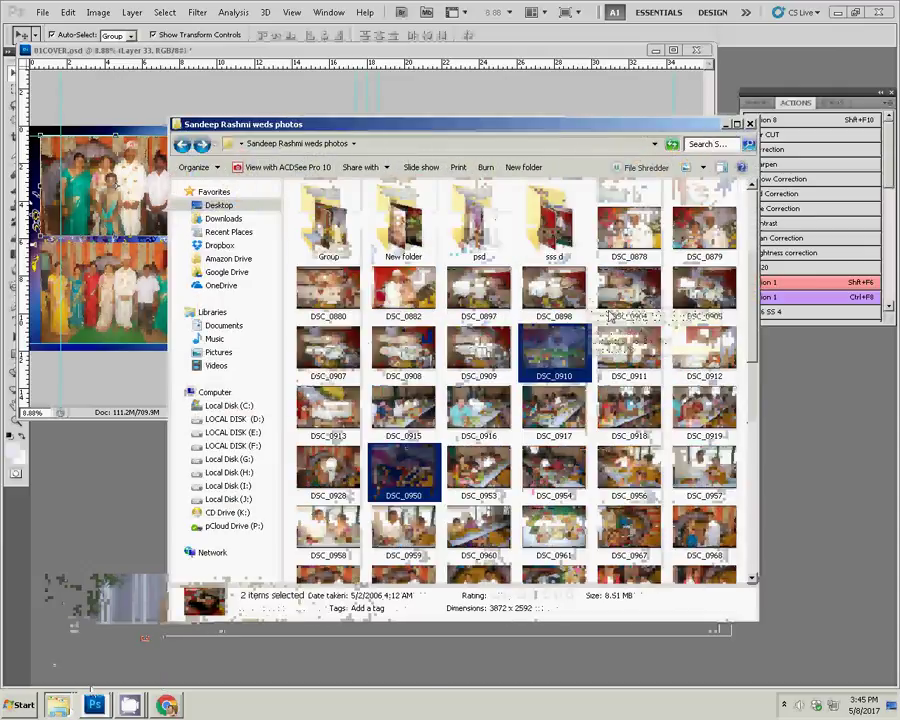
pyautogui.click(565, 234)
pyautogui.doubleClick(565, 234)
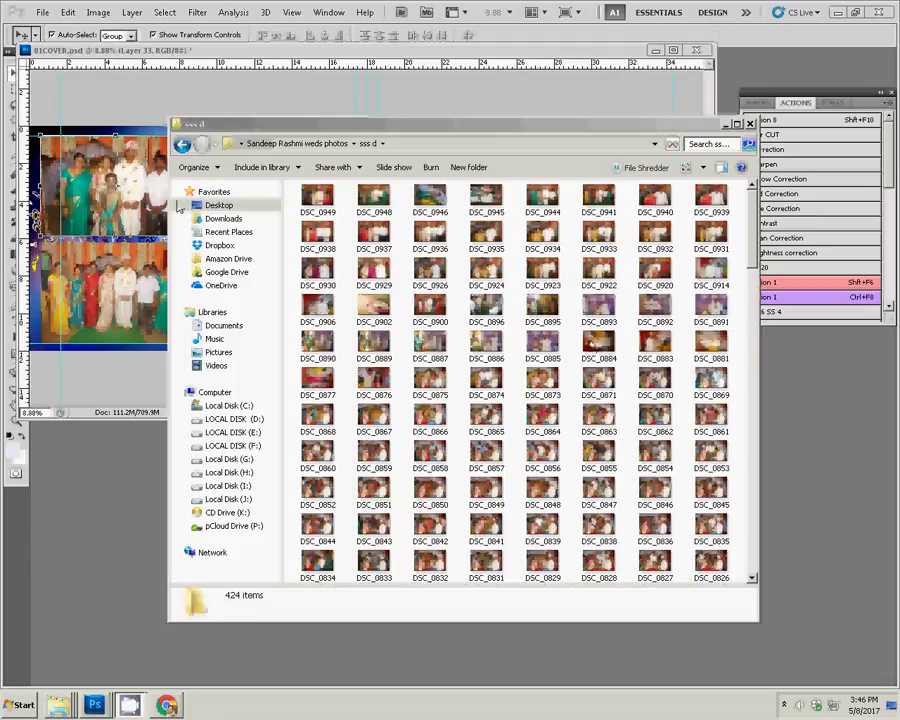
pyautogui.click(182, 144)
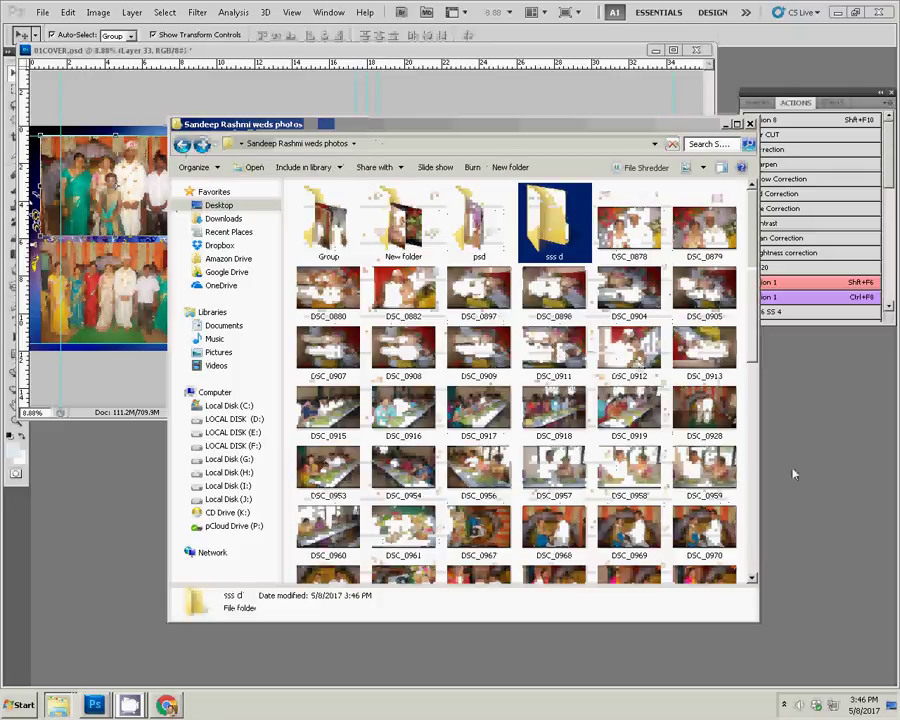
pyautogui.click(392, 57)
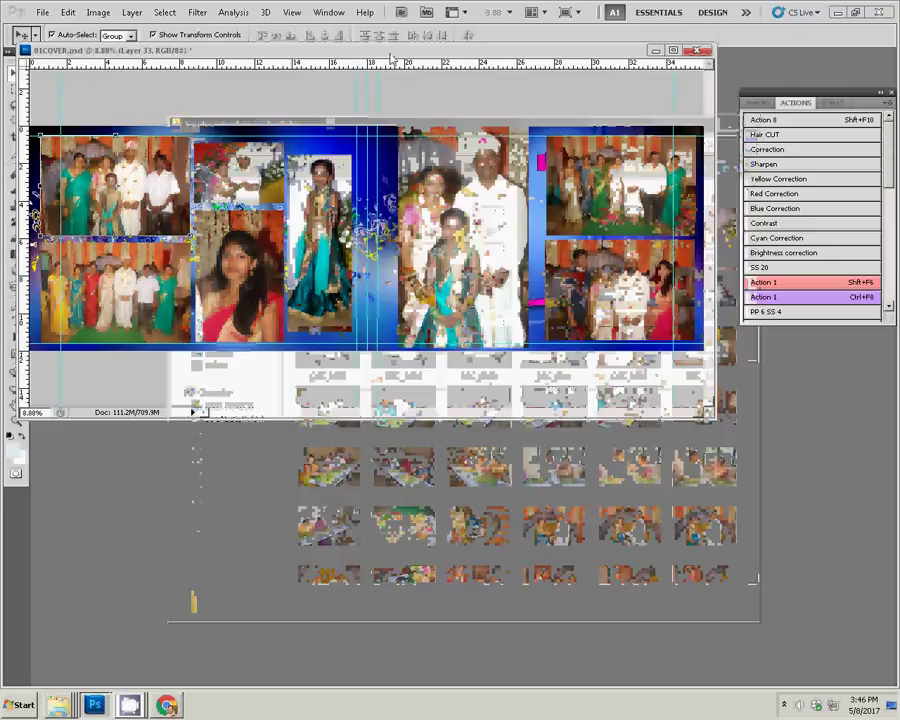
# Add a 22 px stroke at 99% opacity in dark magenta #3f0231 to Layer 33.
pyautogui.click(766, 103)
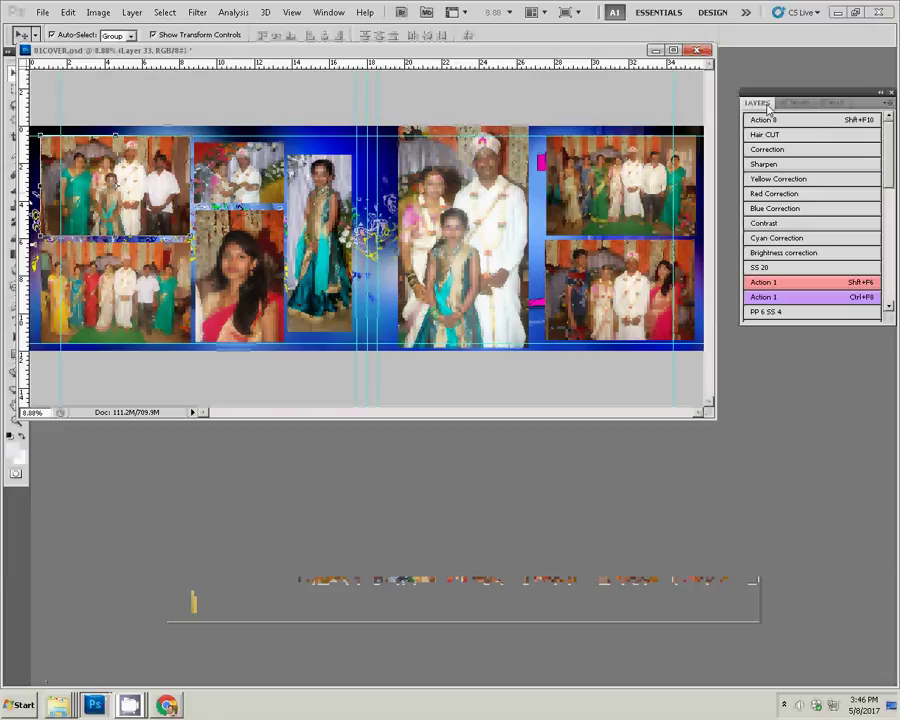
pyautogui.click(780, 317)
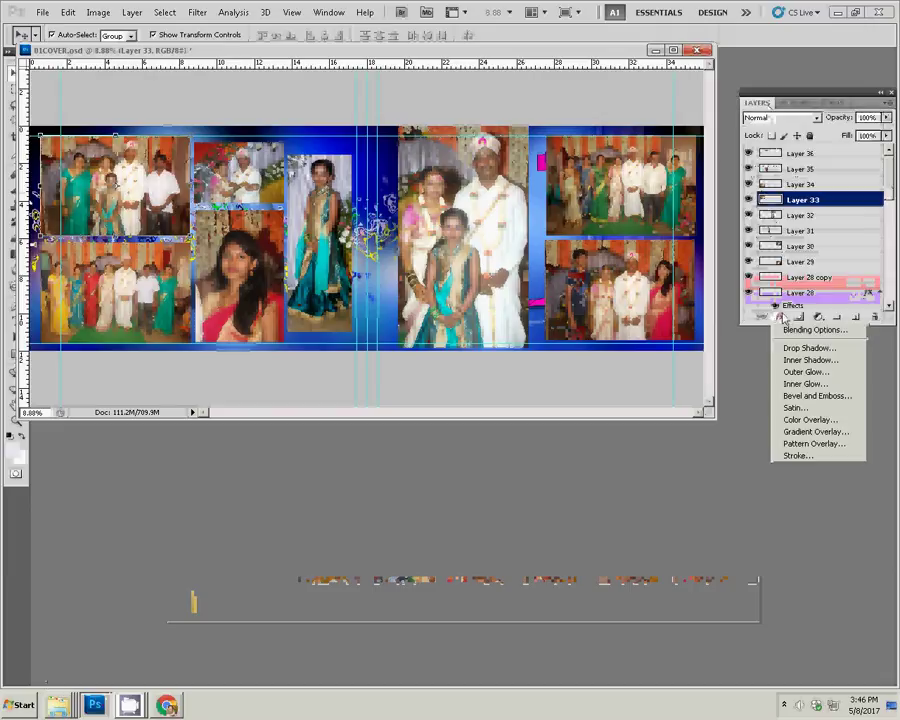
pyautogui.click(797, 455)
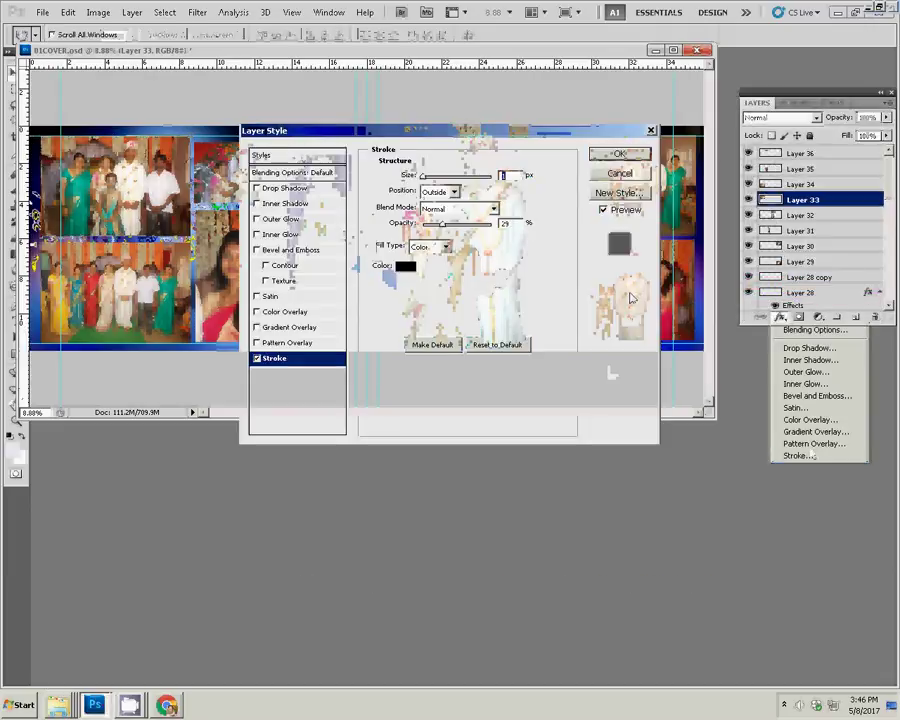
pyautogui.moveTo(442, 224); pyautogui.dragTo(554, 235)
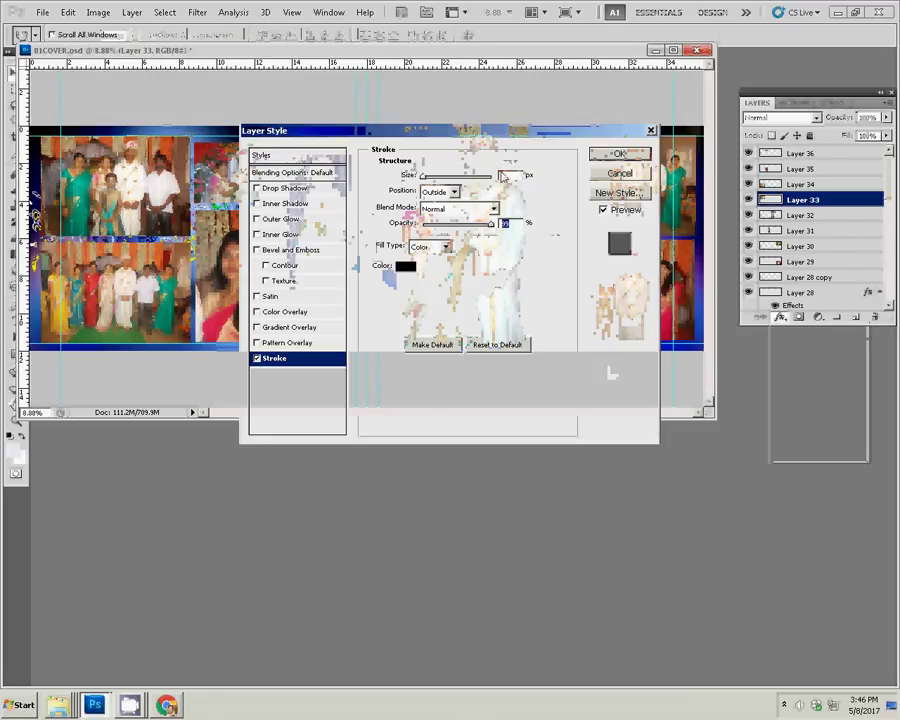
pyautogui.click(507, 176)
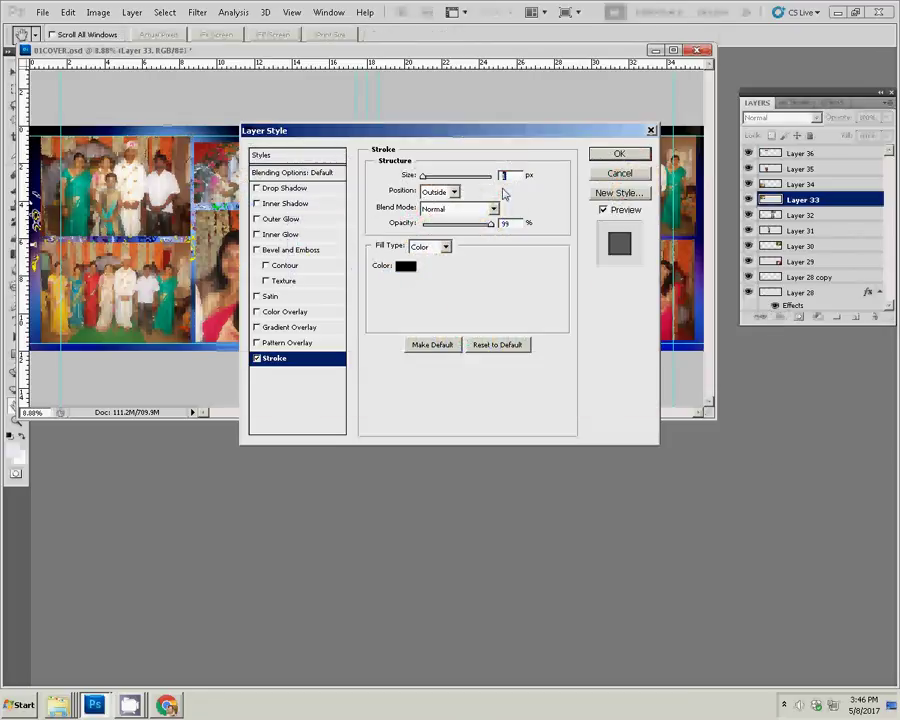
pyautogui.write('22')
pyautogui.click(405, 266)
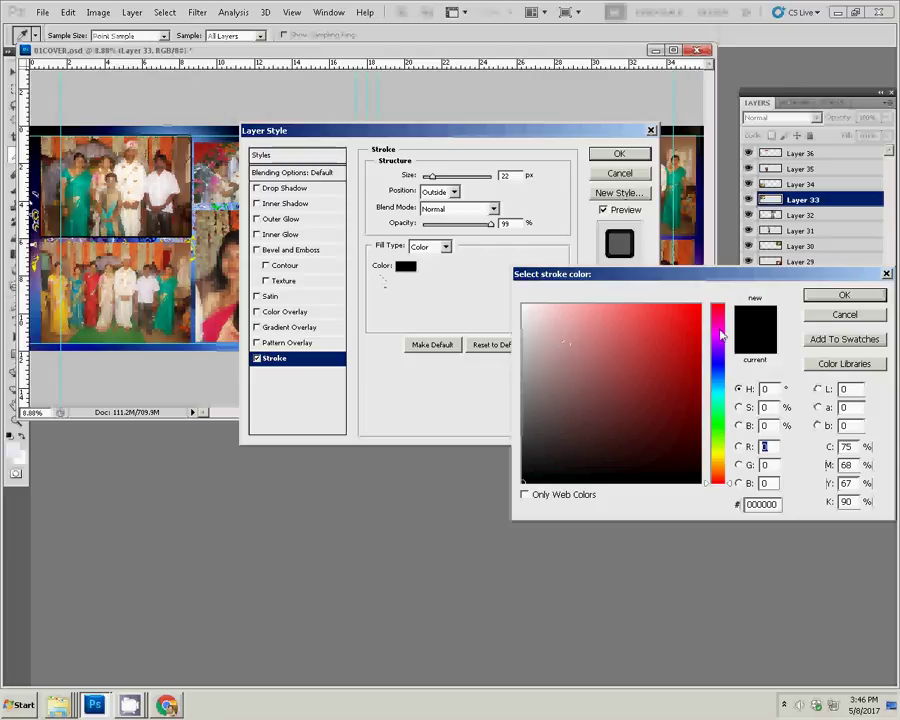
pyautogui.click(720, 333)
pyautogui.click(694, 437)
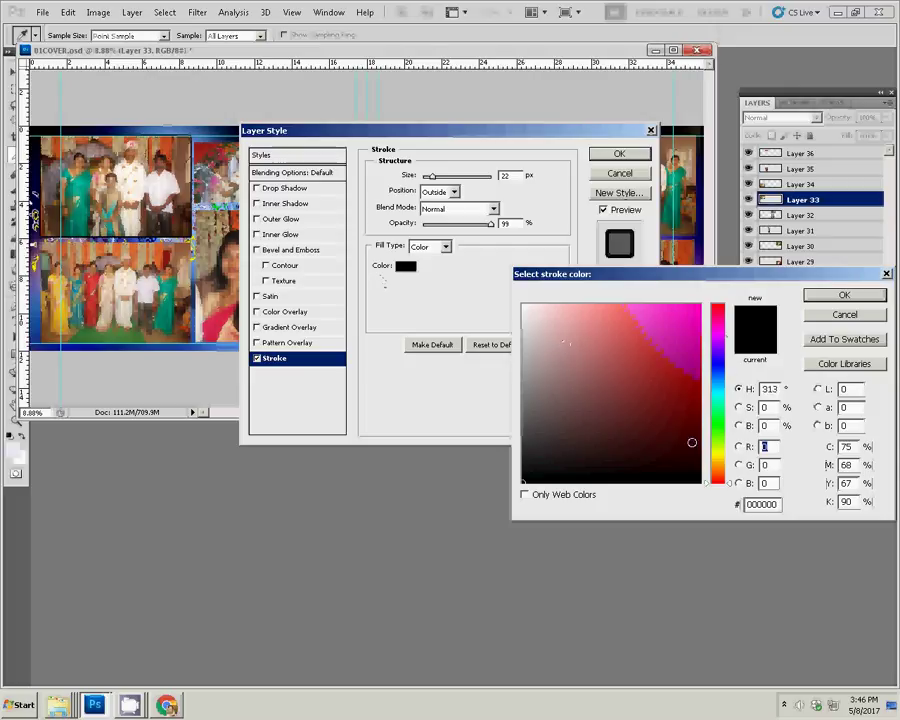
pyautogui.click(843, 297)
# Apply Layer 33's stroke, then select Layer 34 and add a Stroke effect.
pyautogui.click(619, 153)
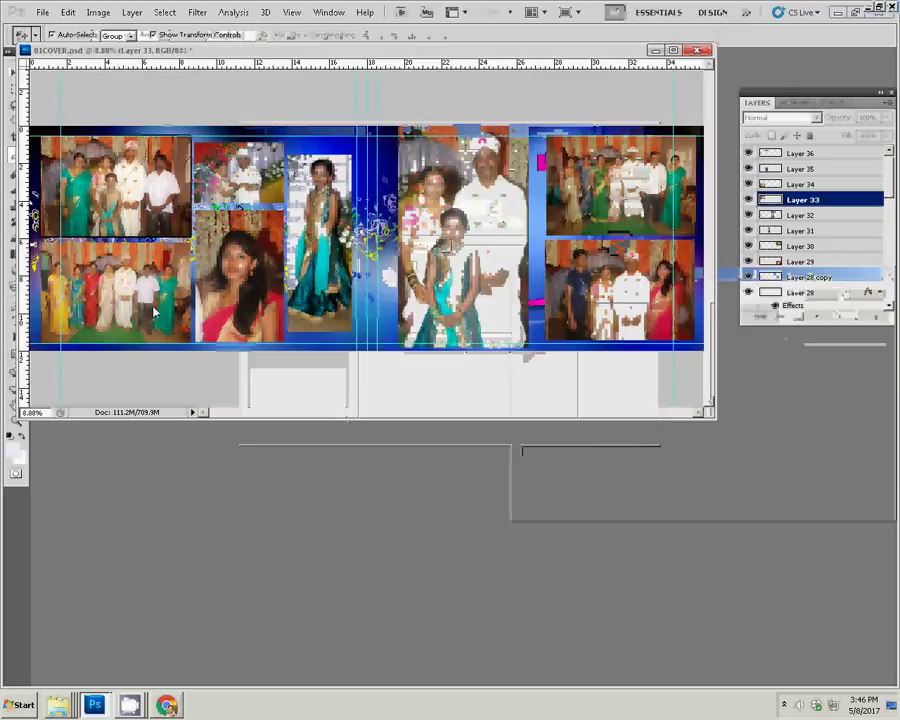
pyautogui.click(155, 312)
pyautogui.click(783, 316)
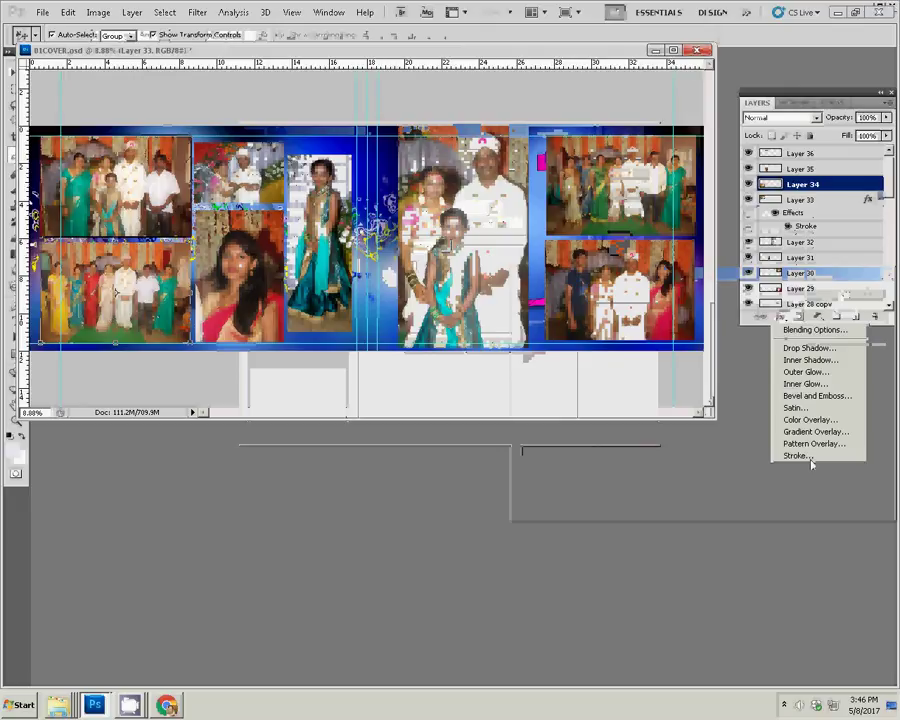
pyautogui.click(797, 455)
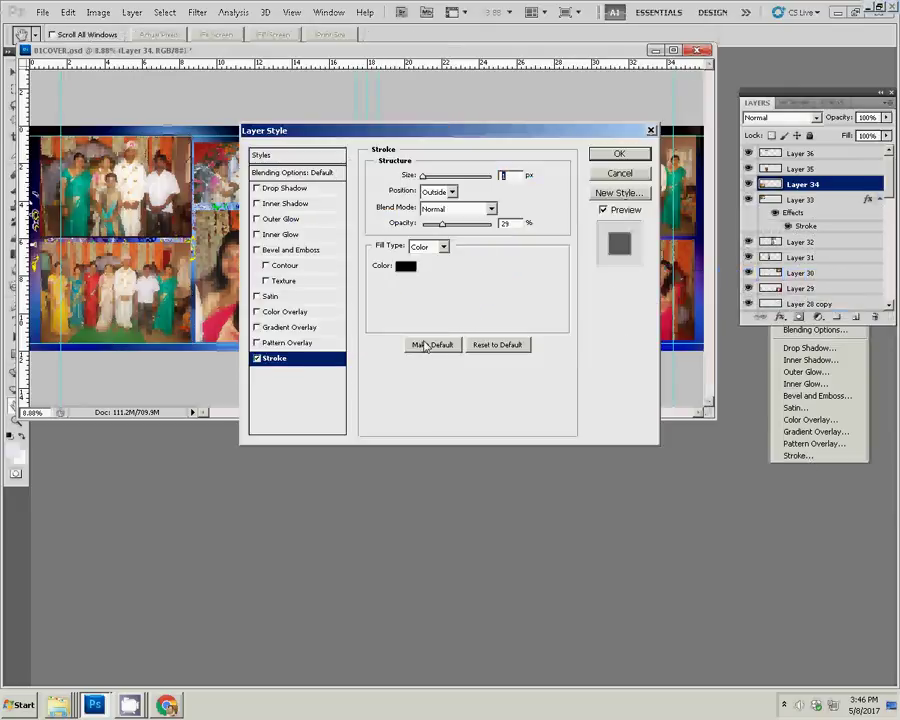
# Set Layer 34's stroke to 22 px outside, 100% opacity, colour #4e023a, and apply it.
pyautogui.moveTo(441, 224); pyautogui.dragTo(494, 226)
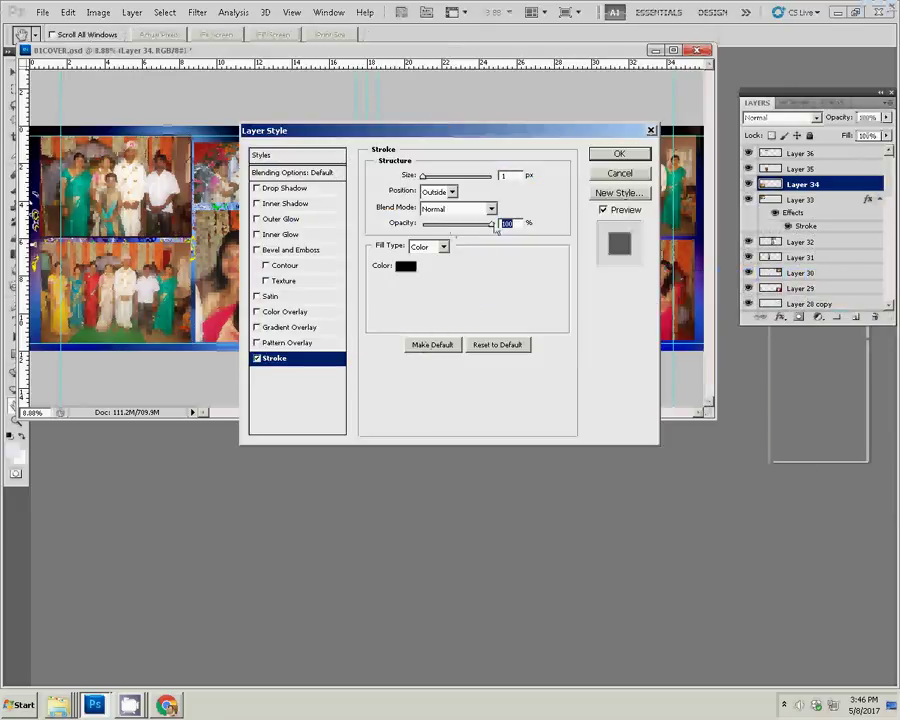
pyautogui.moveTo(423, 176); pyautogui.dragTo(430, 176)
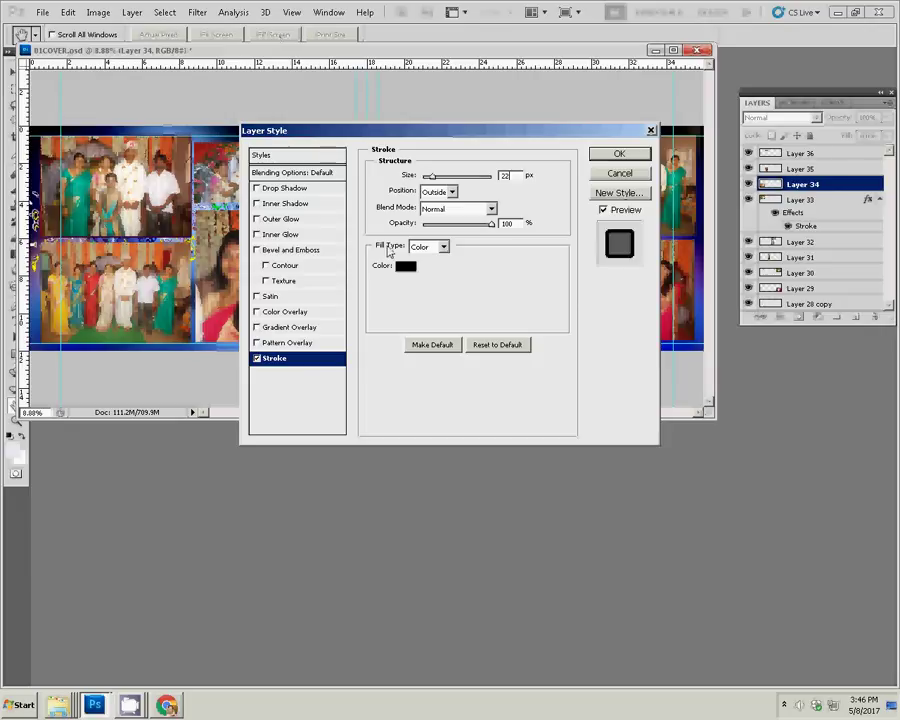
pyautogui.click(405, 265)
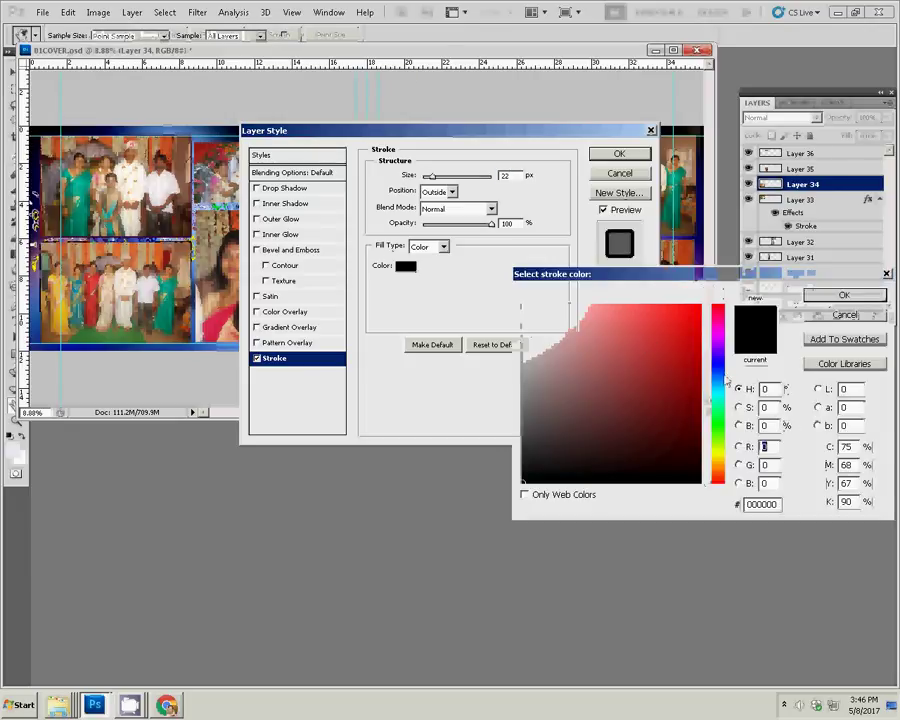
pyautogui.click(718, 327)
pyautogui.click(695, 428)
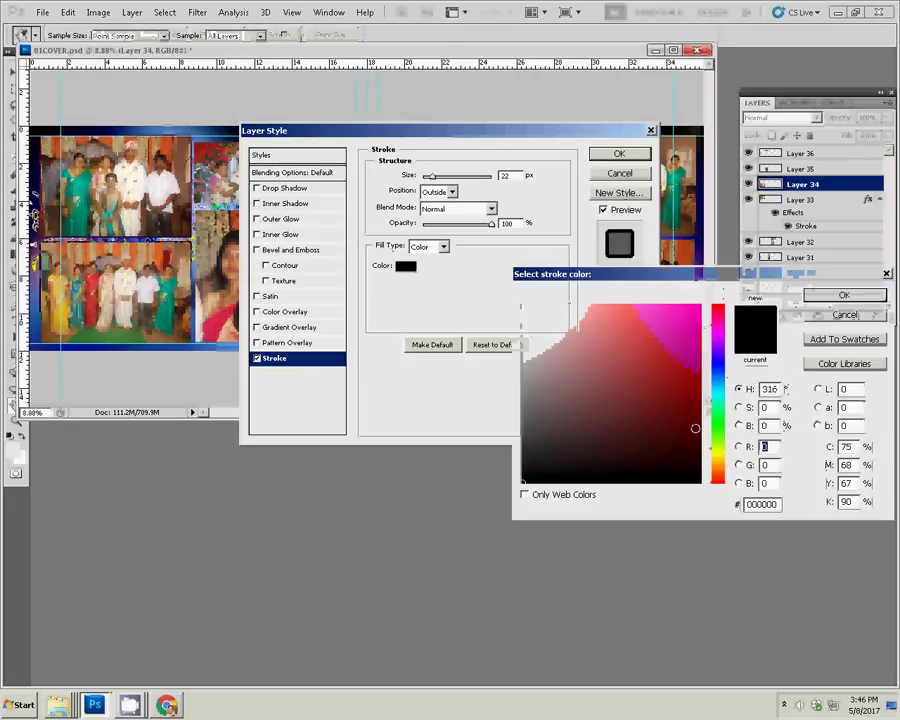
pyautogui.click(835, 296)
pyautogui.click(619, 153)
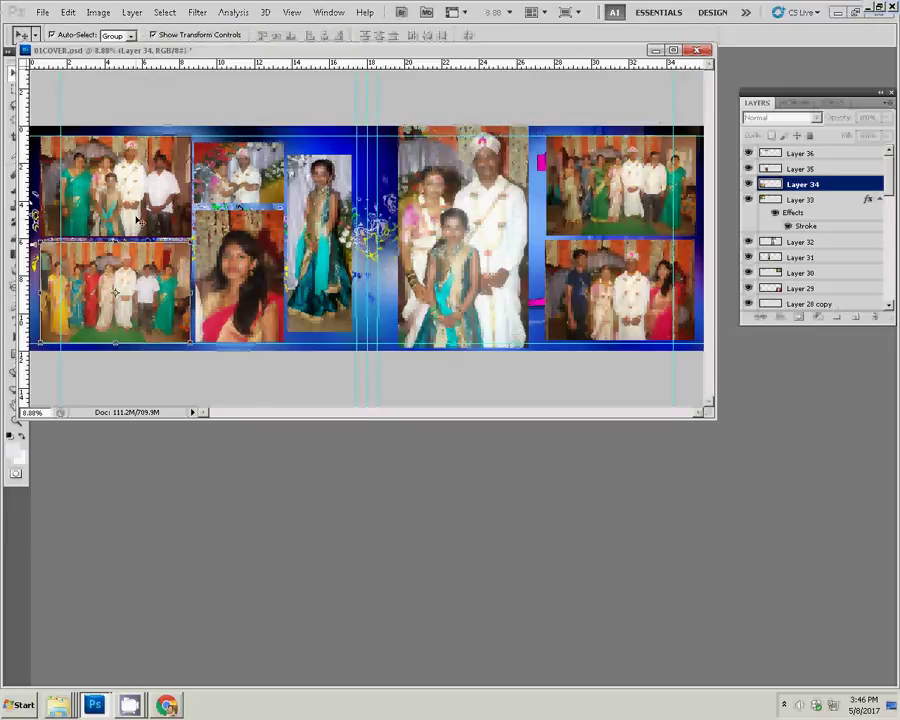
# Copy Layer 34's layer style and paste it onto Layers 35 and 36.
pyautogui.rightClick(822, 184)
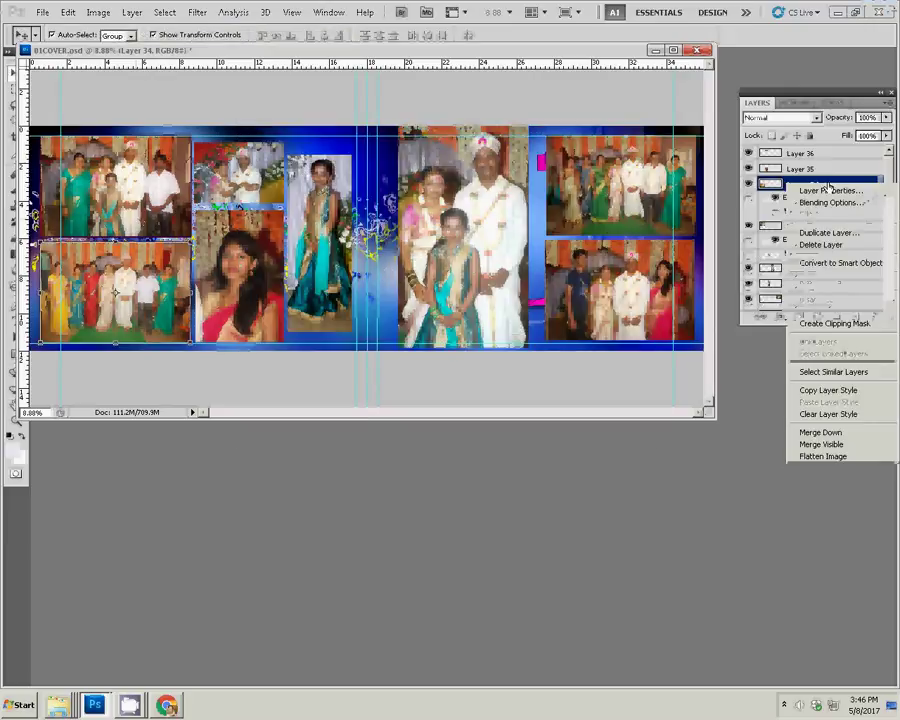
pyautogui.click(842, 392)
pyautogui.hotkey('alt', ']')
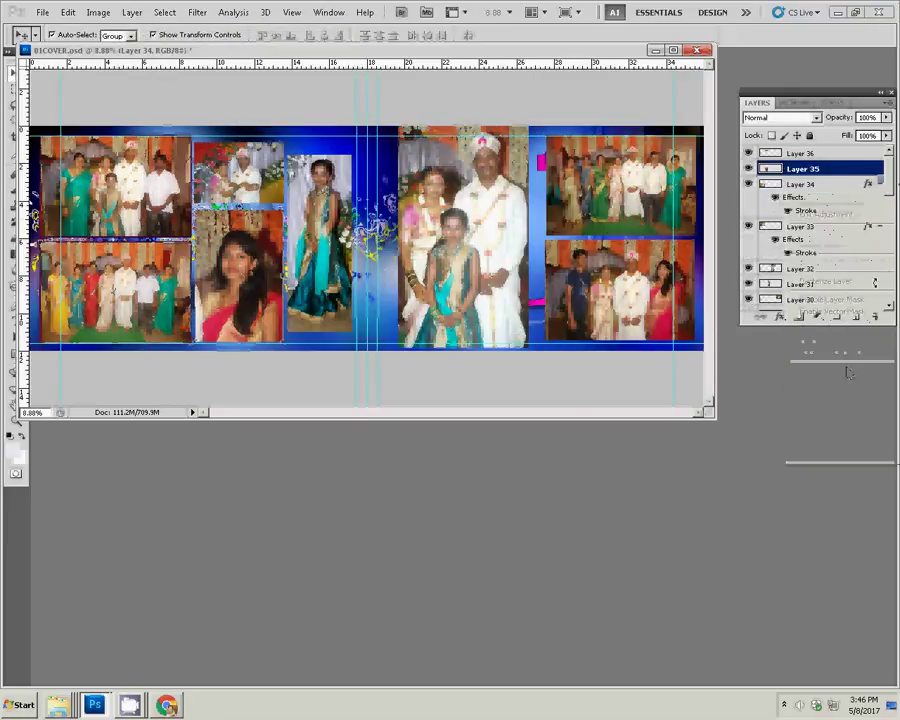
pyautogui.rightClick(850, 172)
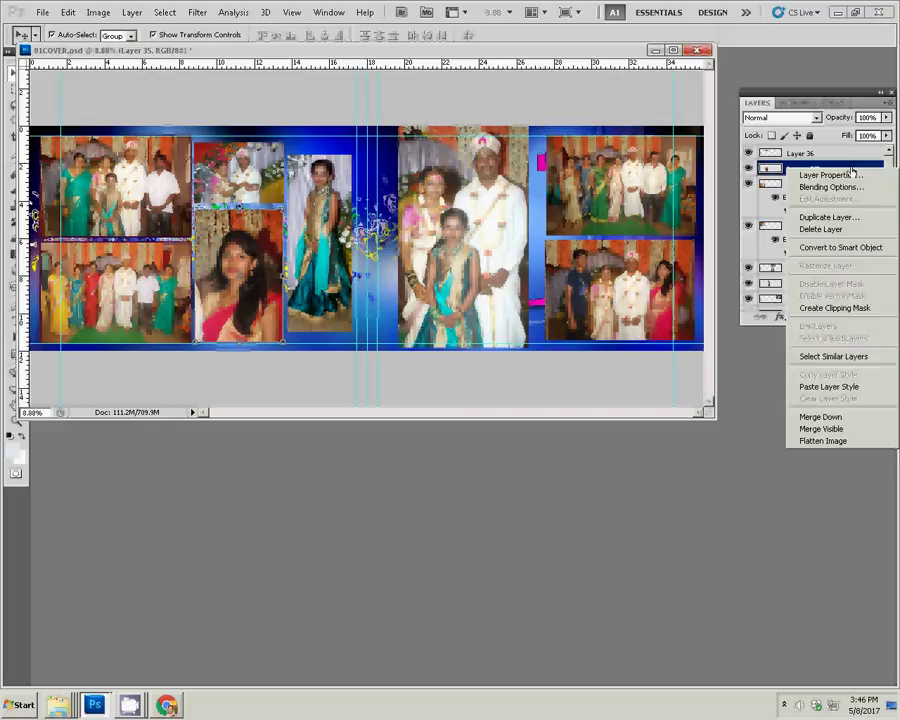
pyautogui.click(822, 388)
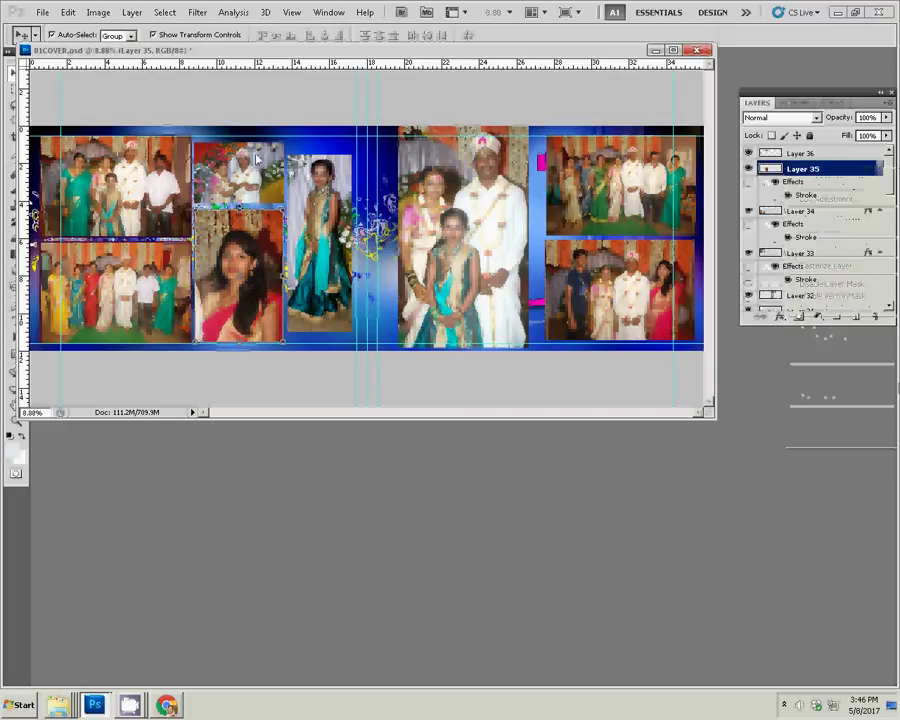
pyautogui.hotkey('alt', ']')
pyautogui.rightClick(854, 157)
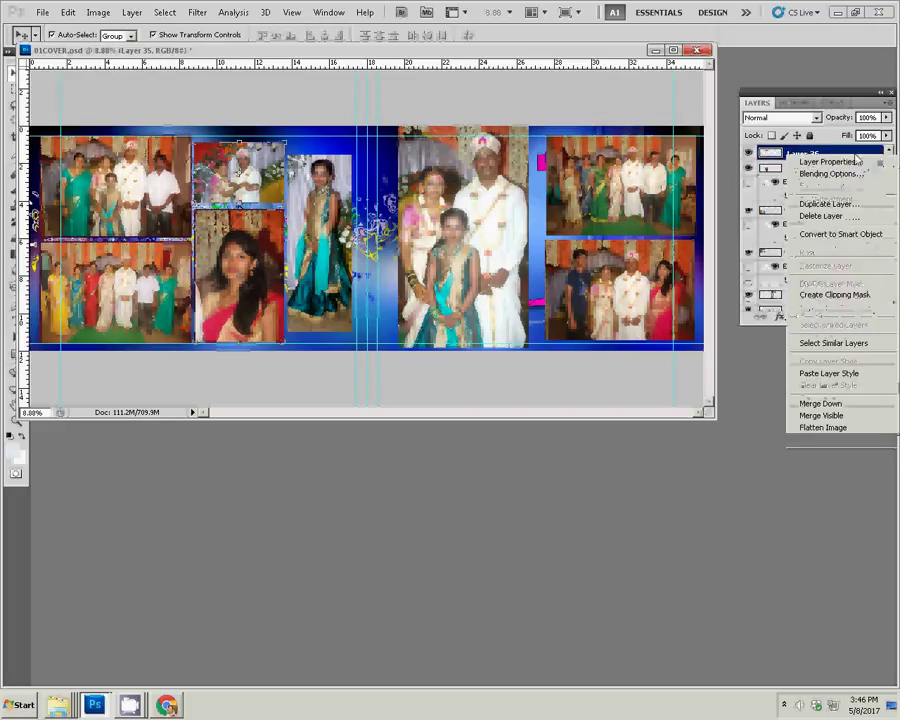
pyautogui.click(838, 371)
# Paste the copied stroke style onto Layers 31 and 32.
pyautogui.hotkey('alt', '[')
pyautogui.hotkey('alt', '[')
pyautogui.hotkey('alt', '[')
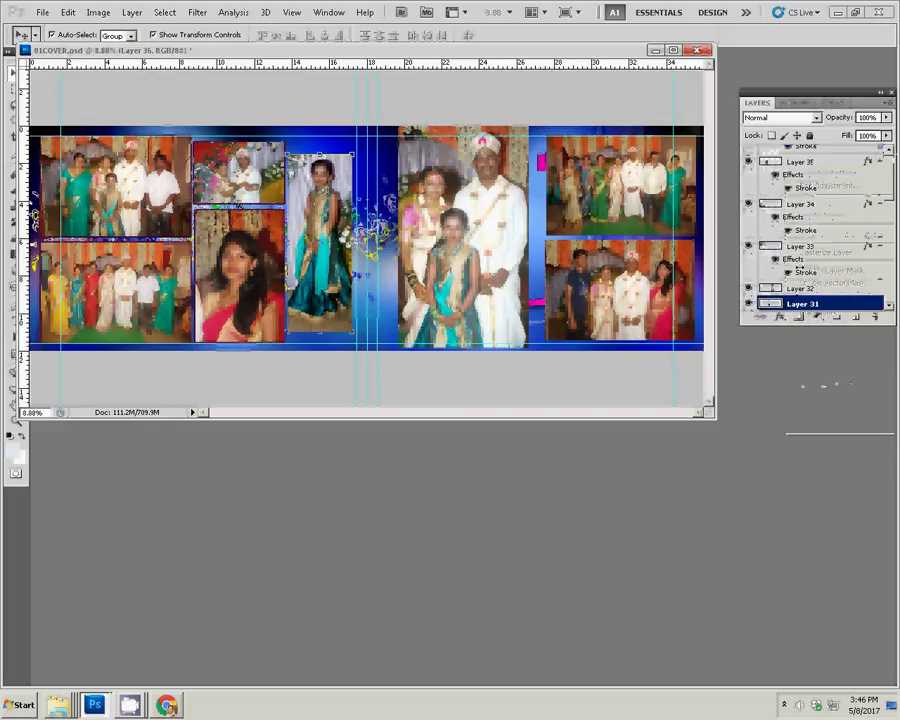
pyautogui.rightClick(852, 303)
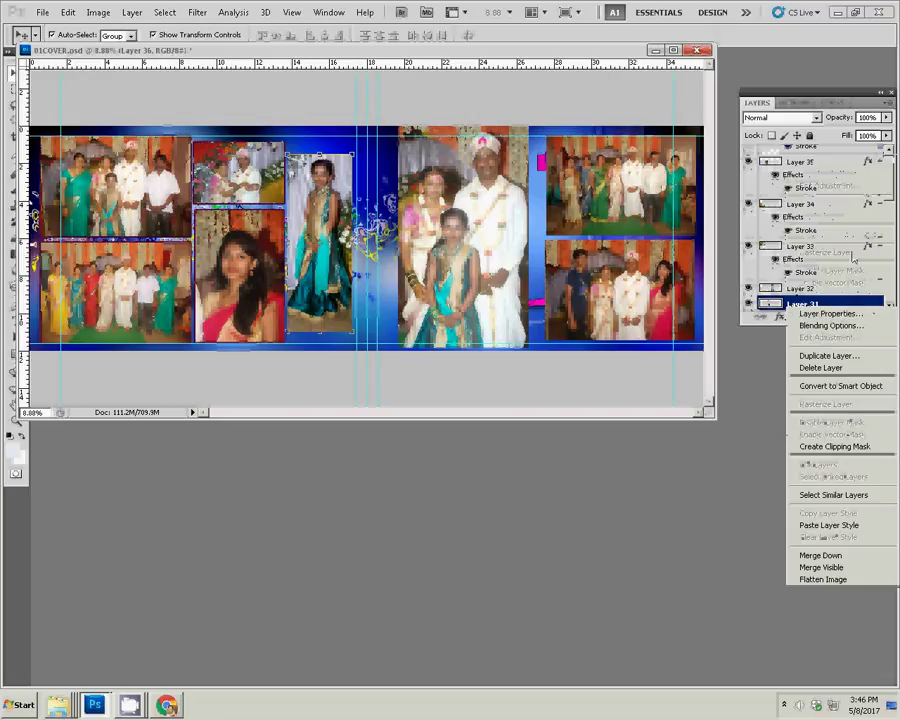
pyautogui.click(829, 525)
pyautogui.hotkey('alt', ']')
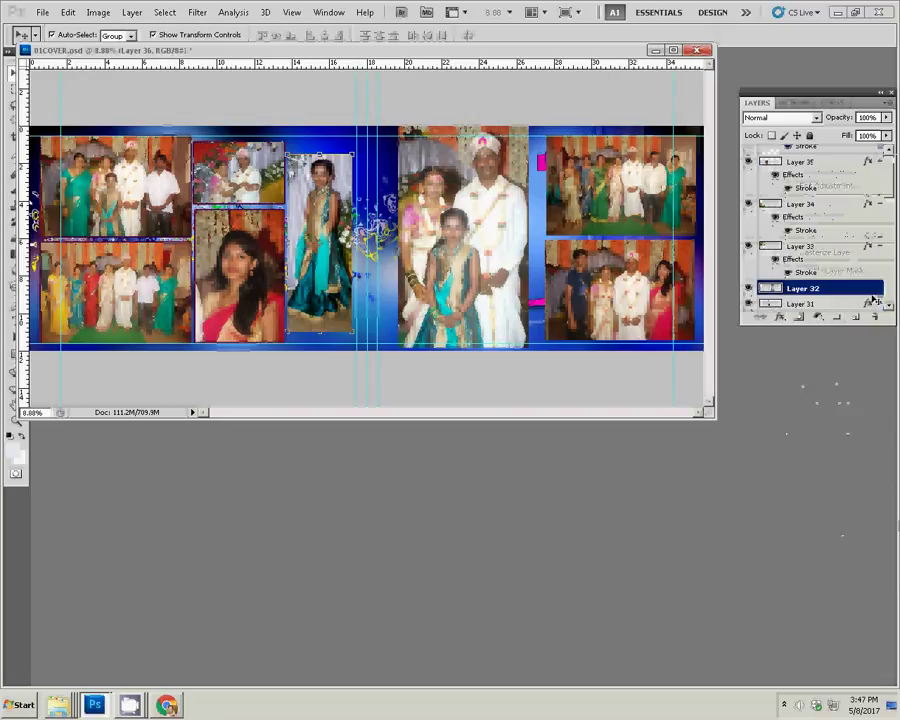
pyautogui.click(846, 290)
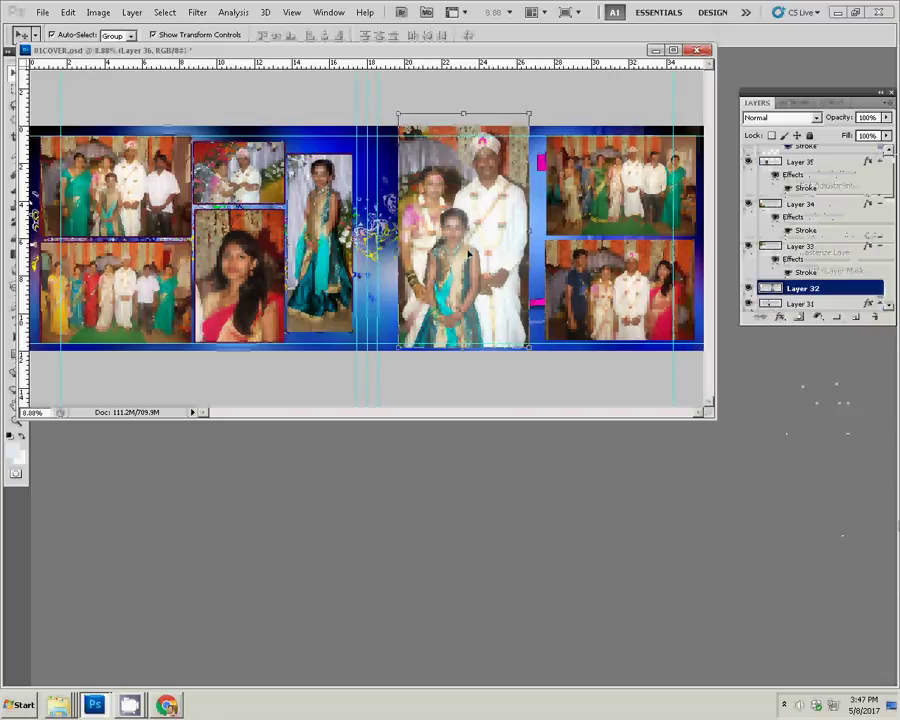
pyautogui.rightClick(846, 290)
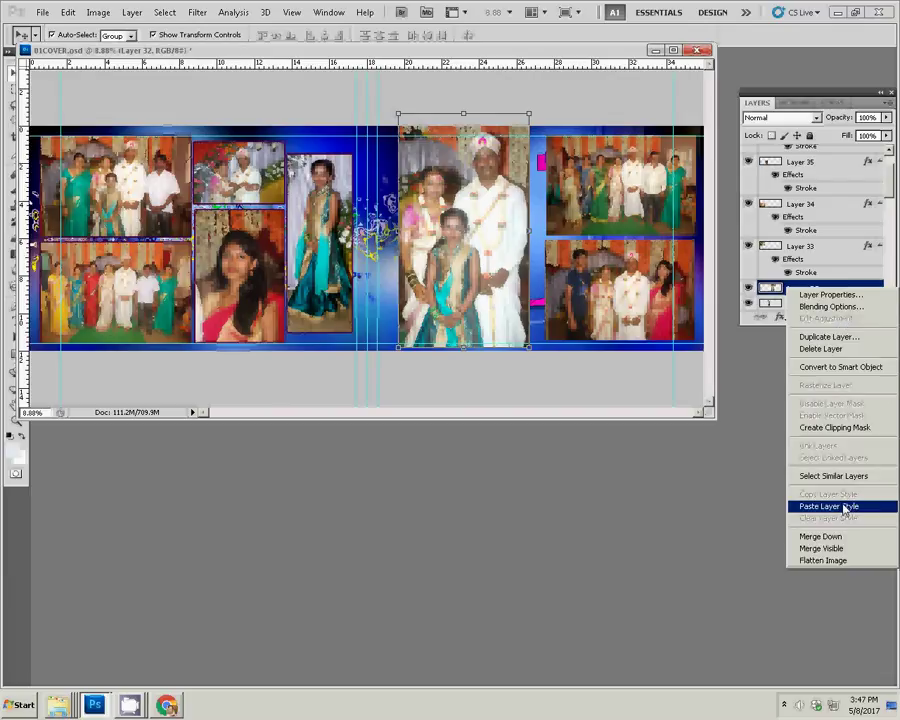
pyautogui.click(838, 503)
# Paste the copied stroke style onto Layers 30 and 29.
pyautogui.hotkey('alt', '[')
pyautogui.hotkey('alt', '[')
pyautogui.click(833, 305)
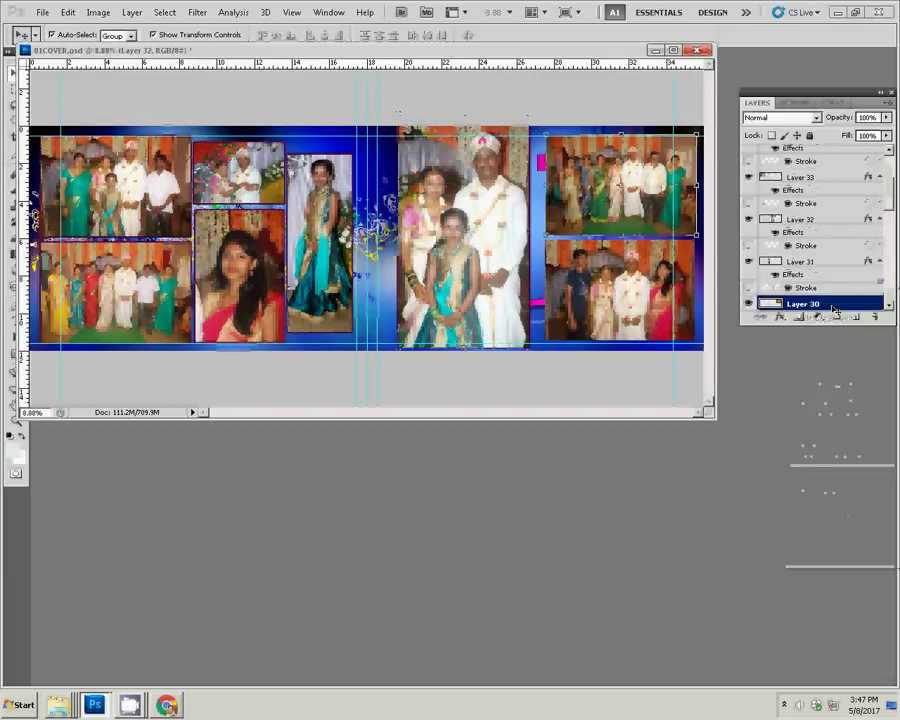
pyautogui.rightClick(836, 308)
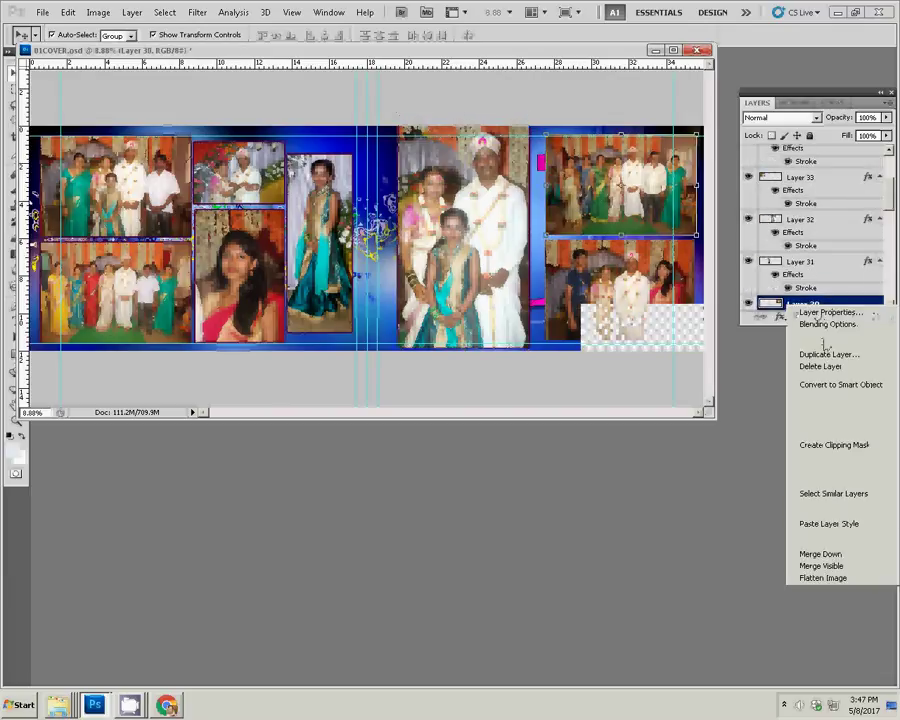
pyautogui.click(832, 524)
pyautogui.hotkey('alt', '[')
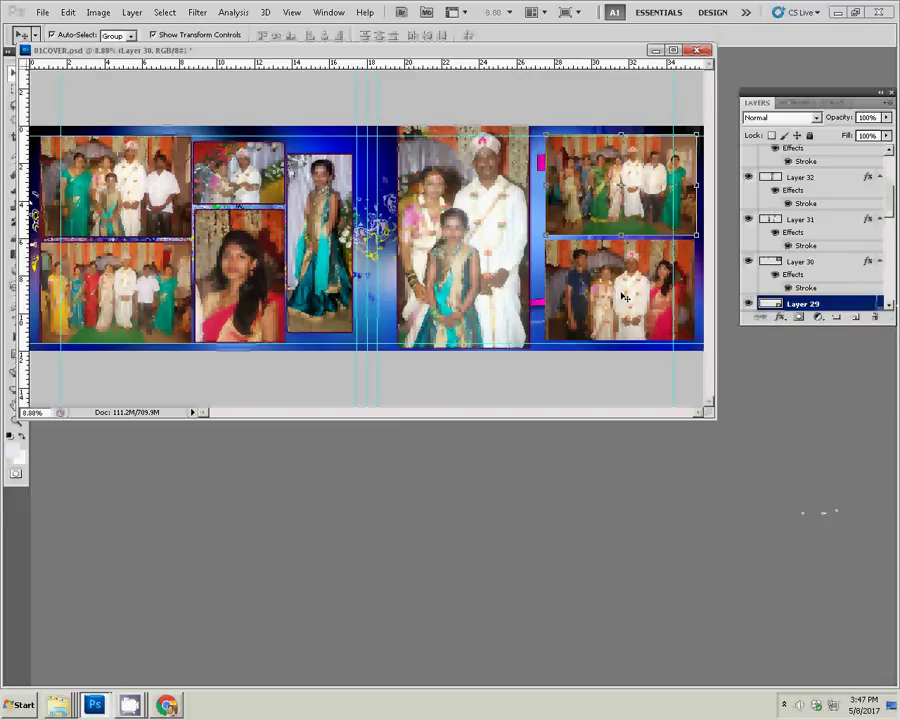
pyautogui.rightClick(848, 305)
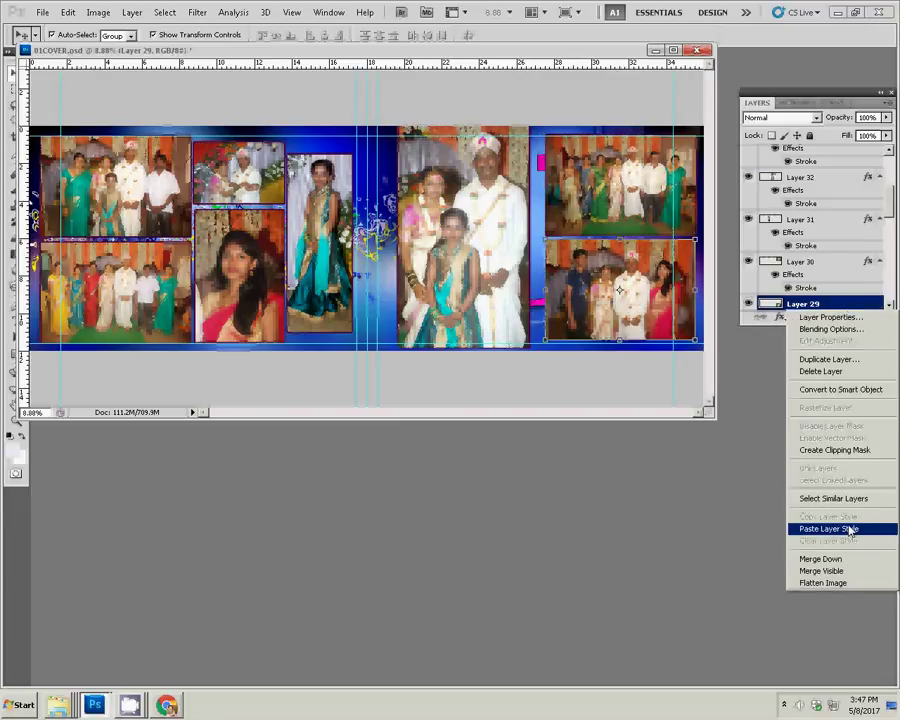
pyautogui.click(598, 229)
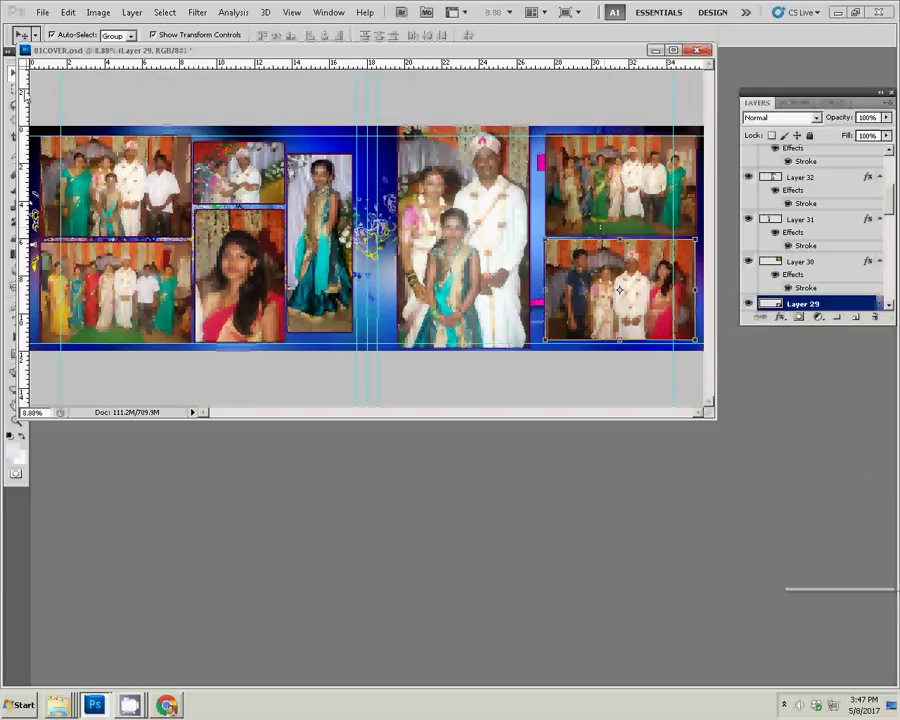
# Start Save As and browse to Local Disk (J:).
pyautogui.click(43, 13)
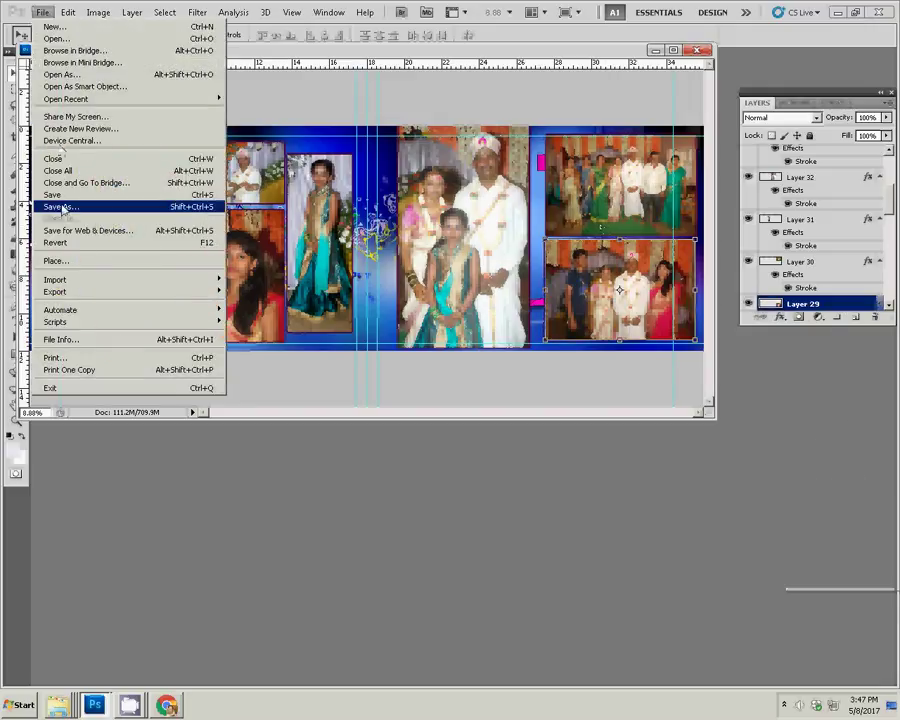
pyautogui.click(62, 207)
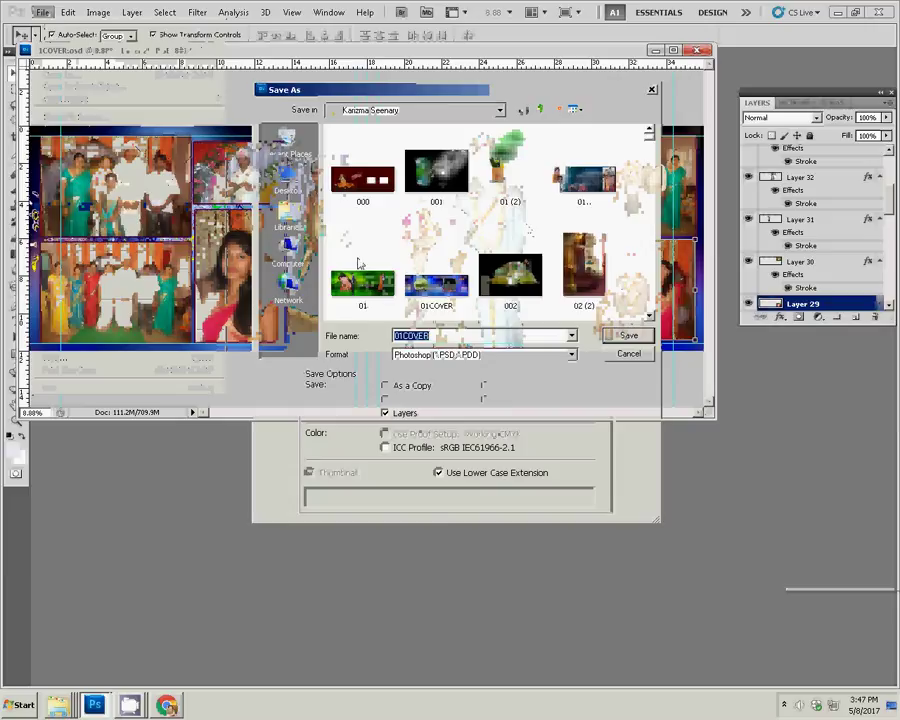
pyautogui.click(280, 254)
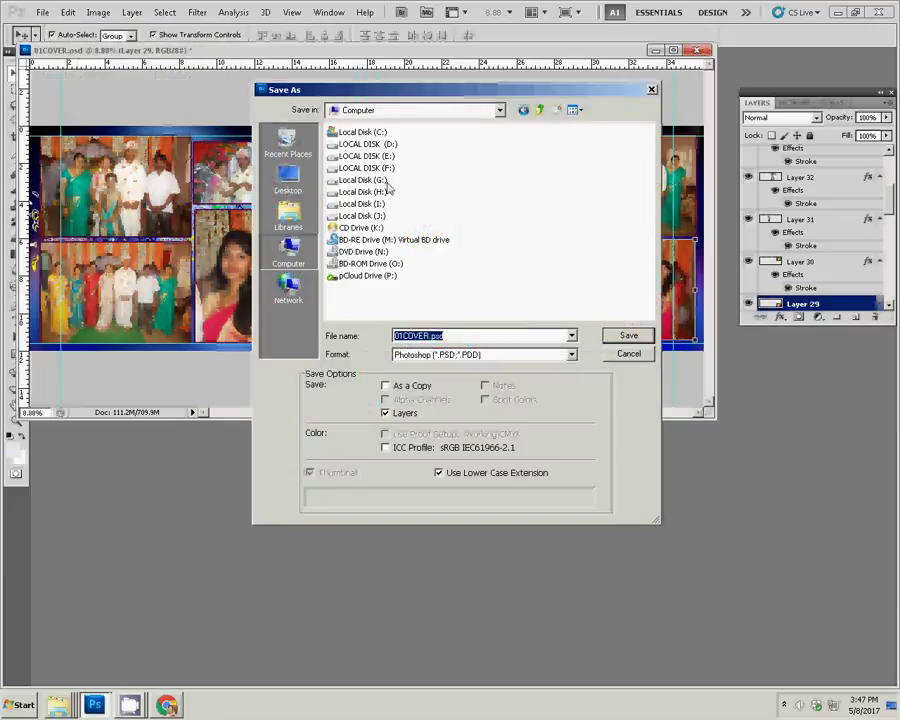
pyautogui.click(377, 184)
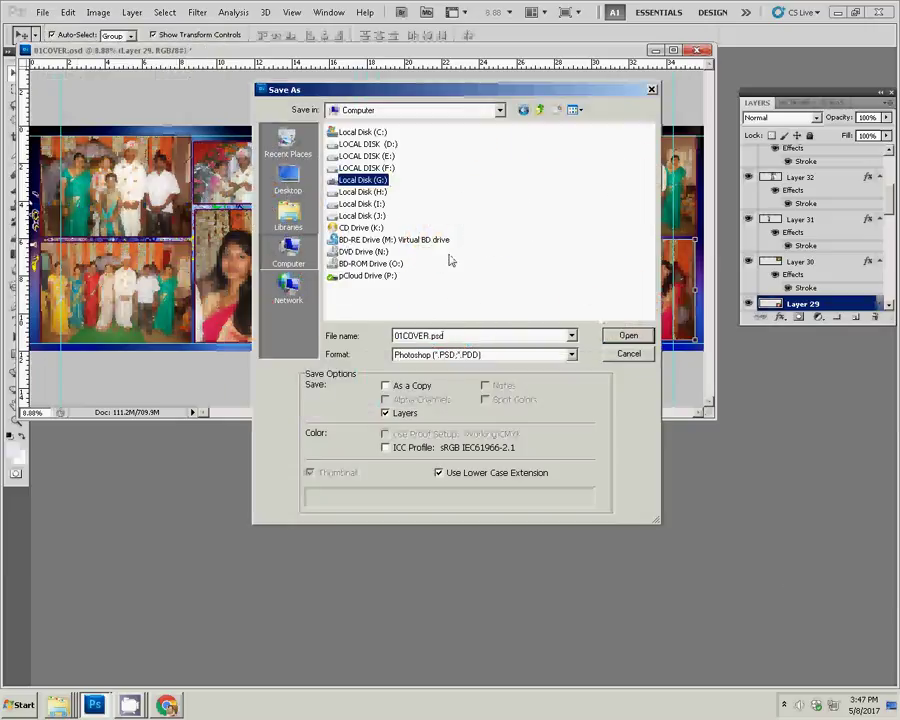
pyautogui.click(520, 228)
pyautogui.click(362, 180)
pyautogui.click(362, 216)
pyautogui.click(627, 337)
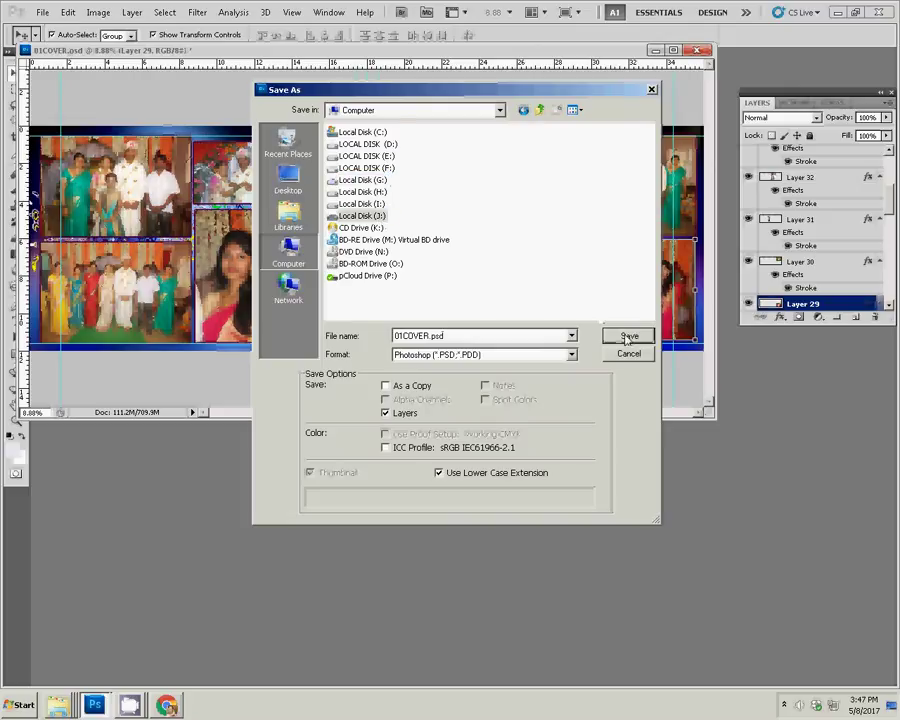
# Save the spread as 05 in the k5 folder, accepting the compatibility options.
pyautogui.click(606, 203)
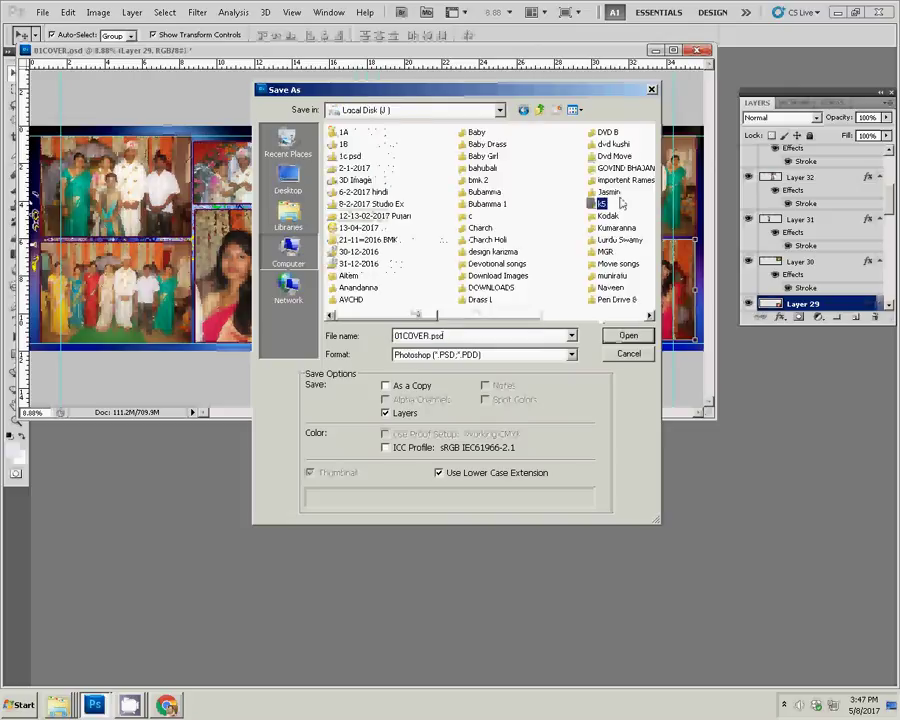
pyautogui.click(628, 335)
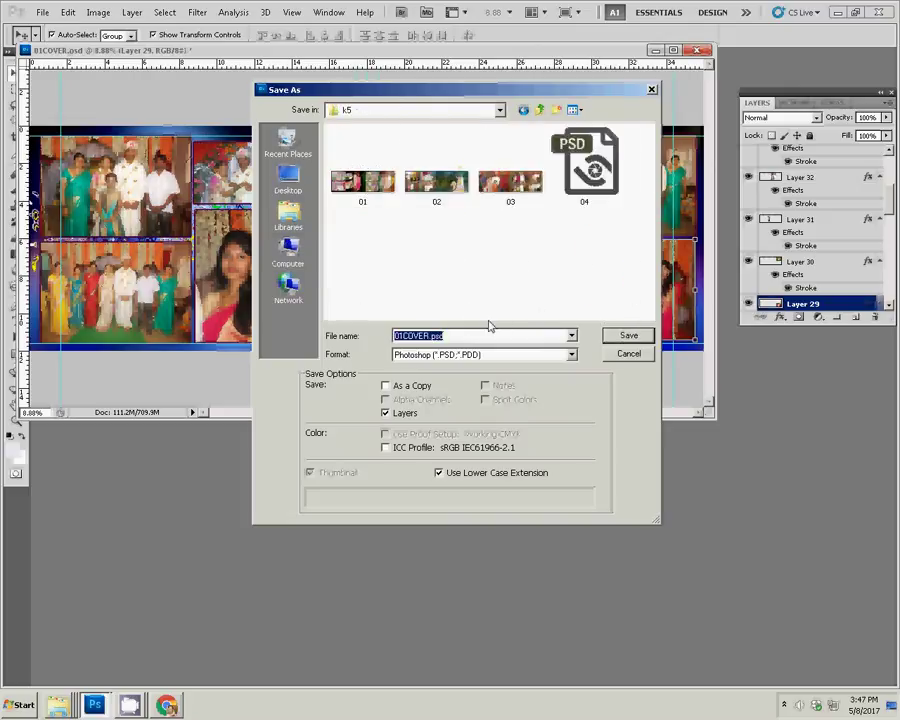
pyautogui.write('05')
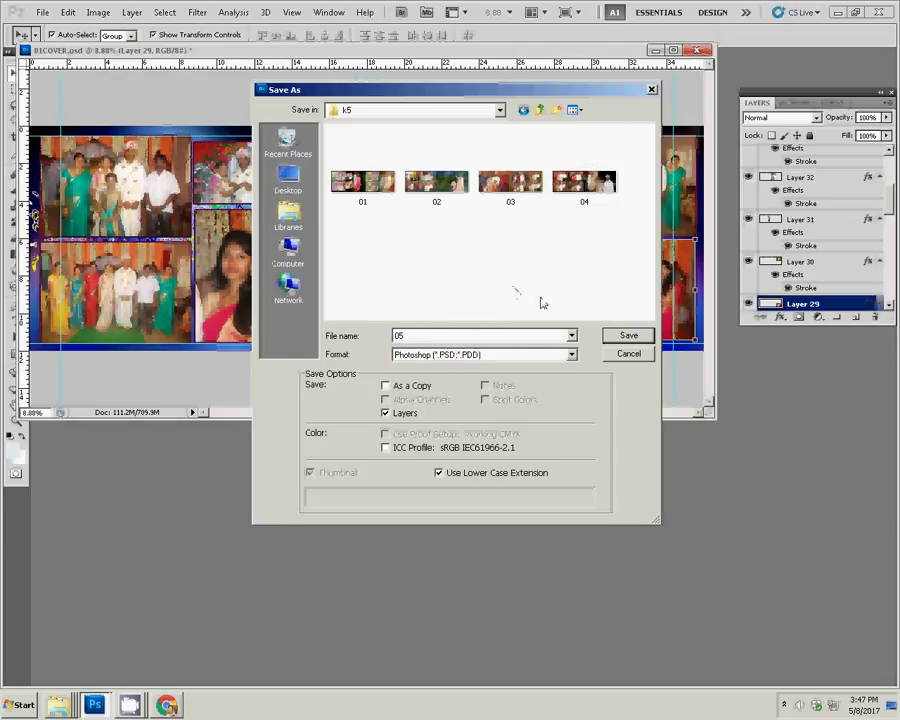
pyautogui.click(626, 337)
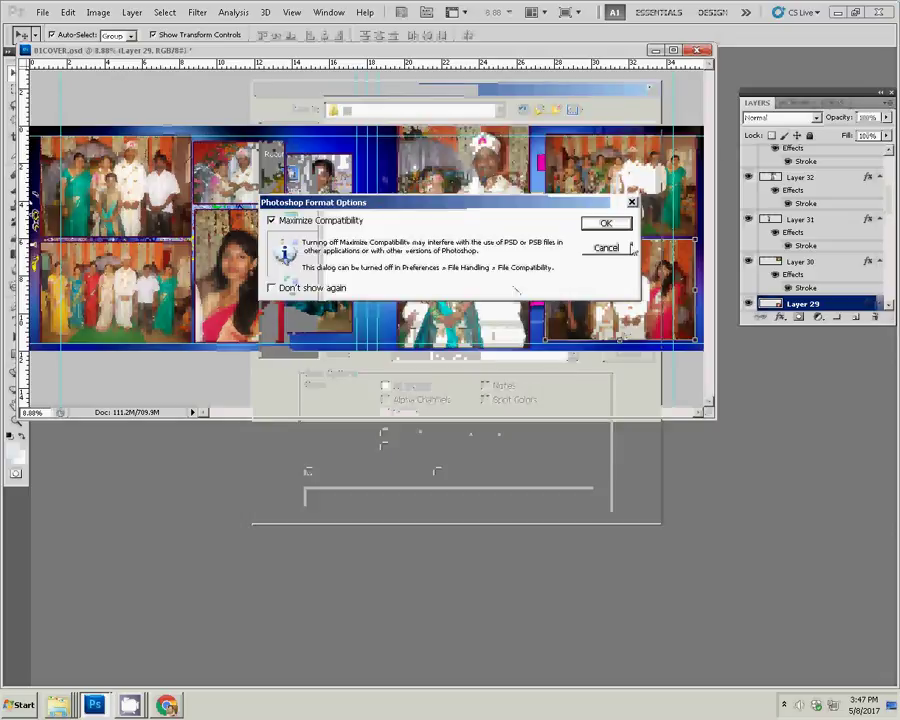
pyautogui.click(596, 222)
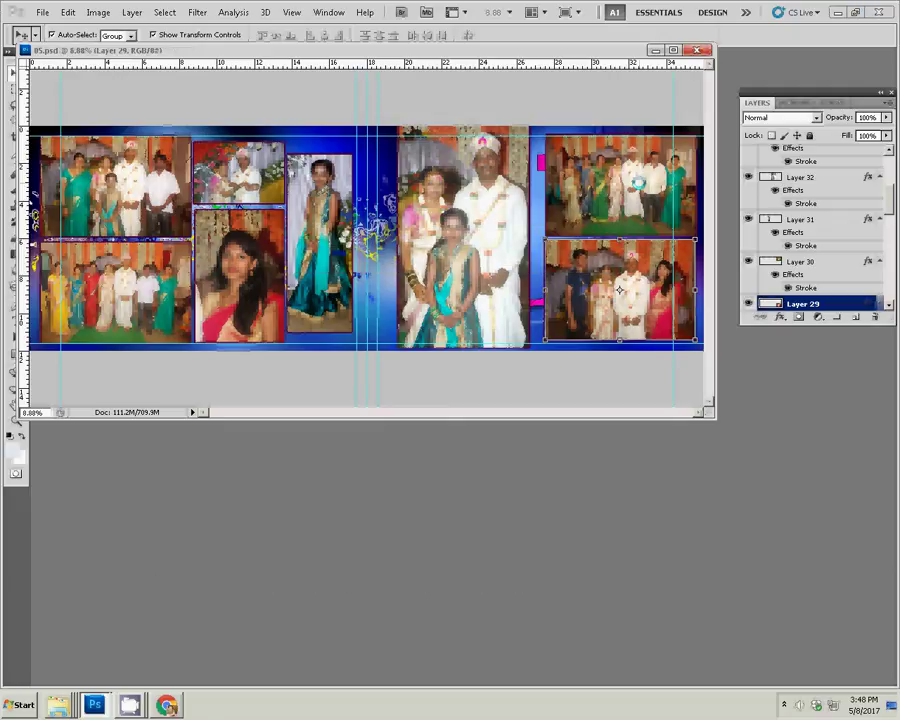
# Close 05.psd and reopen file 05 from the k5 folder.
pyautogui.click(702, 50)
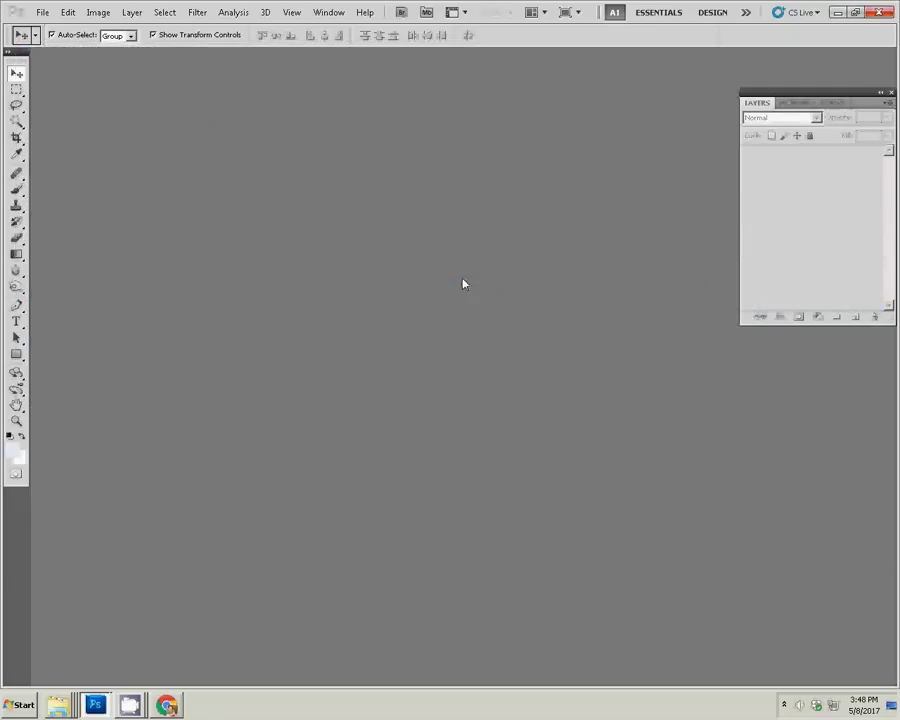
pyautogui.doubleClick(462, 282)
pyautogui.click(370, 272)
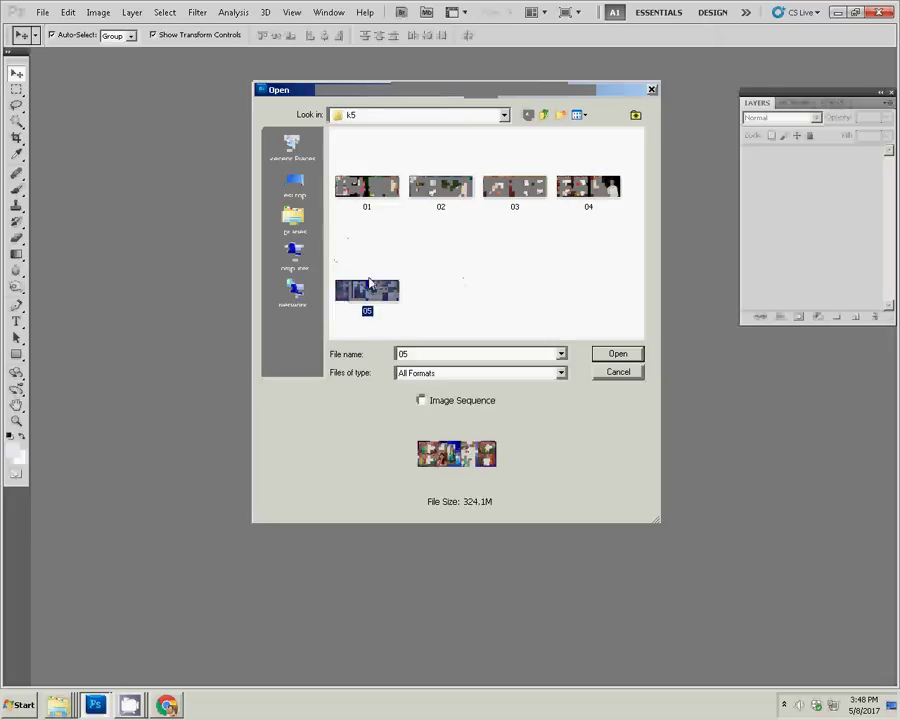
pyautogui.click(618, 354)
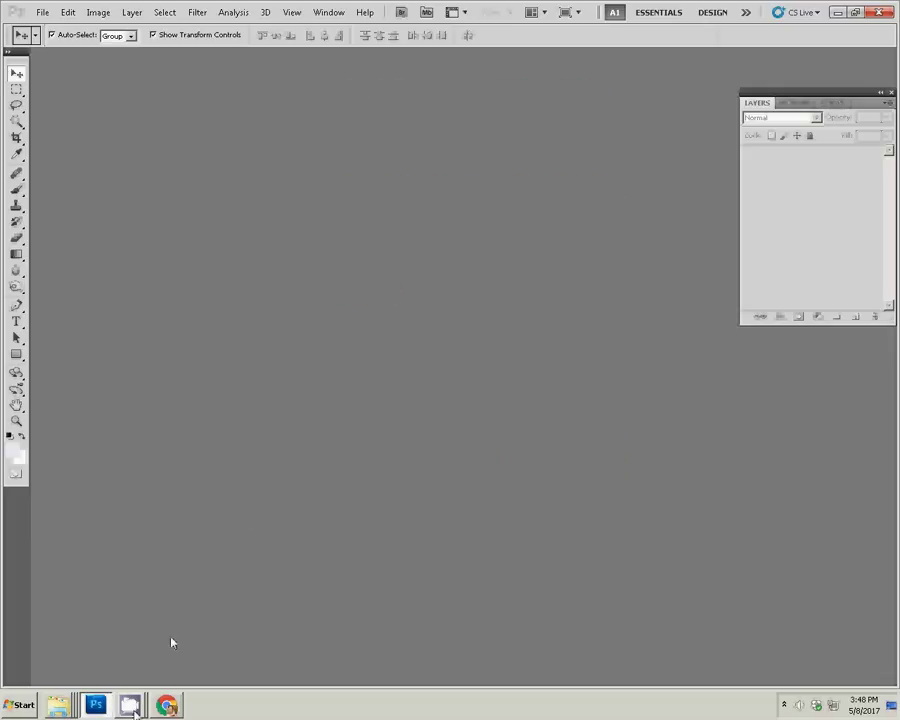